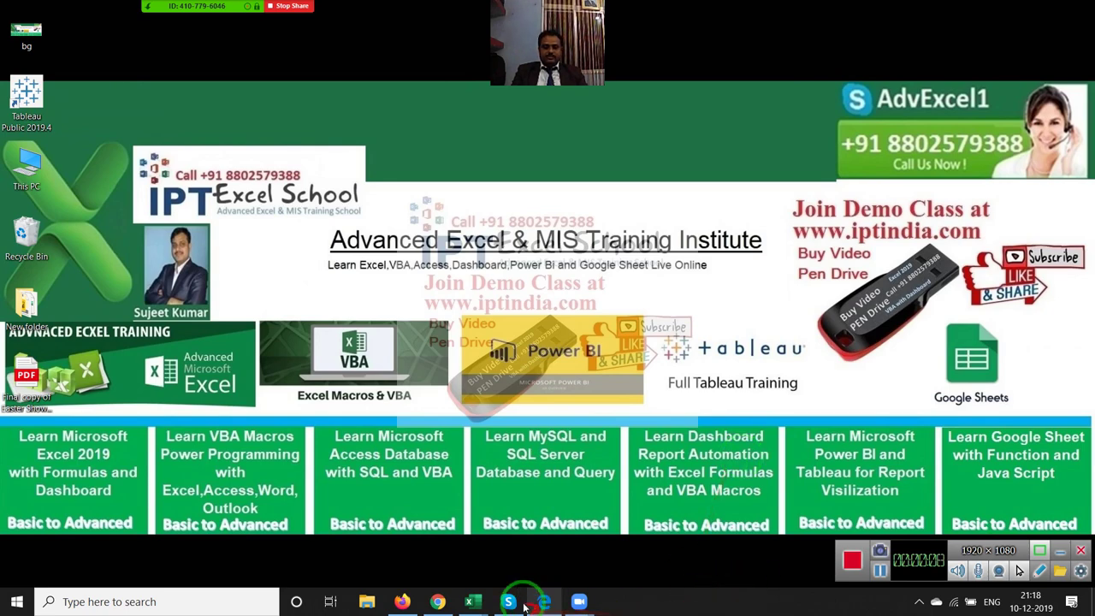
- Close the Book1 workbook without saving its changes
mouse_move(475, 598)
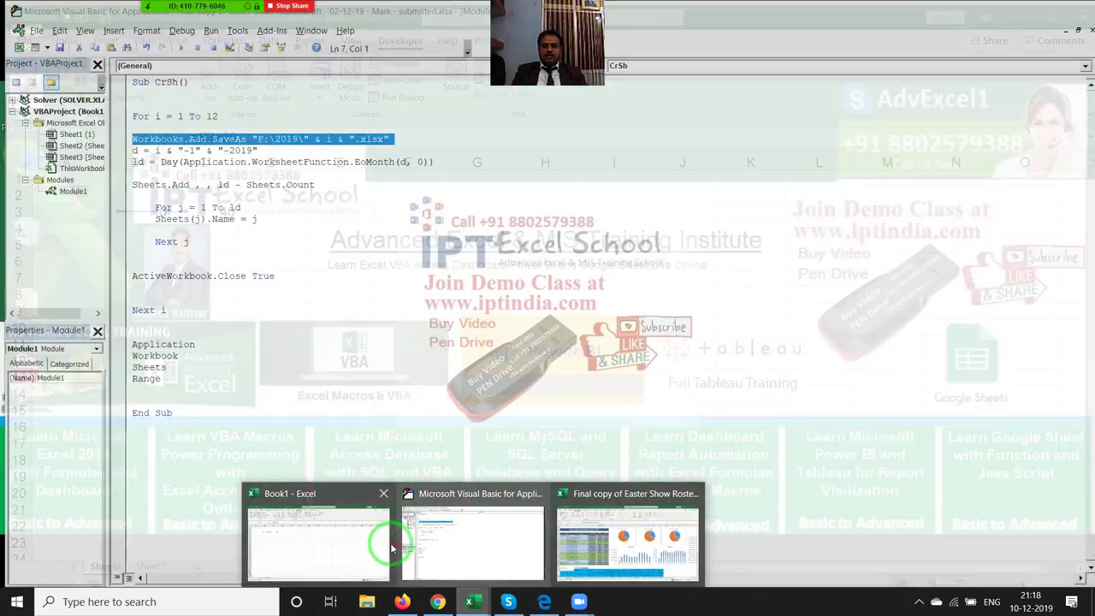
click(362, 542)
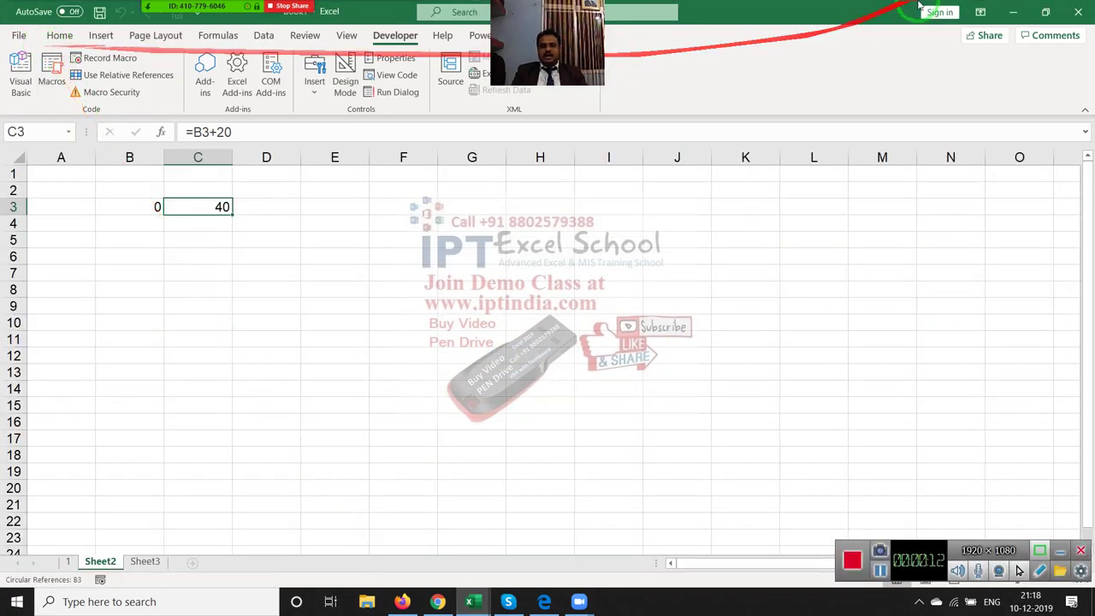
click(1078, 12)
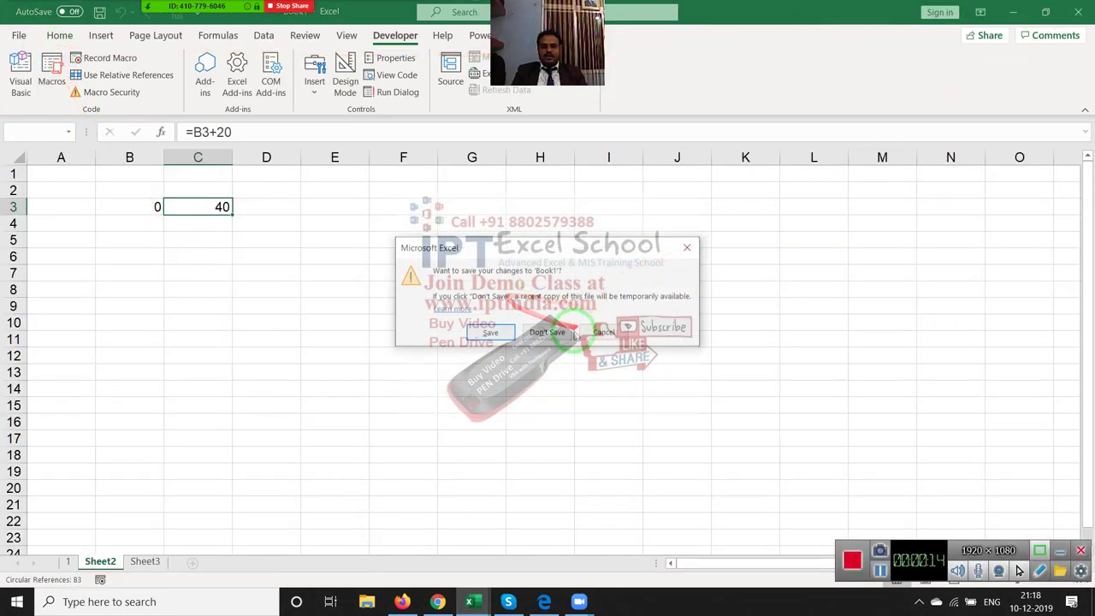
click(564, 332)
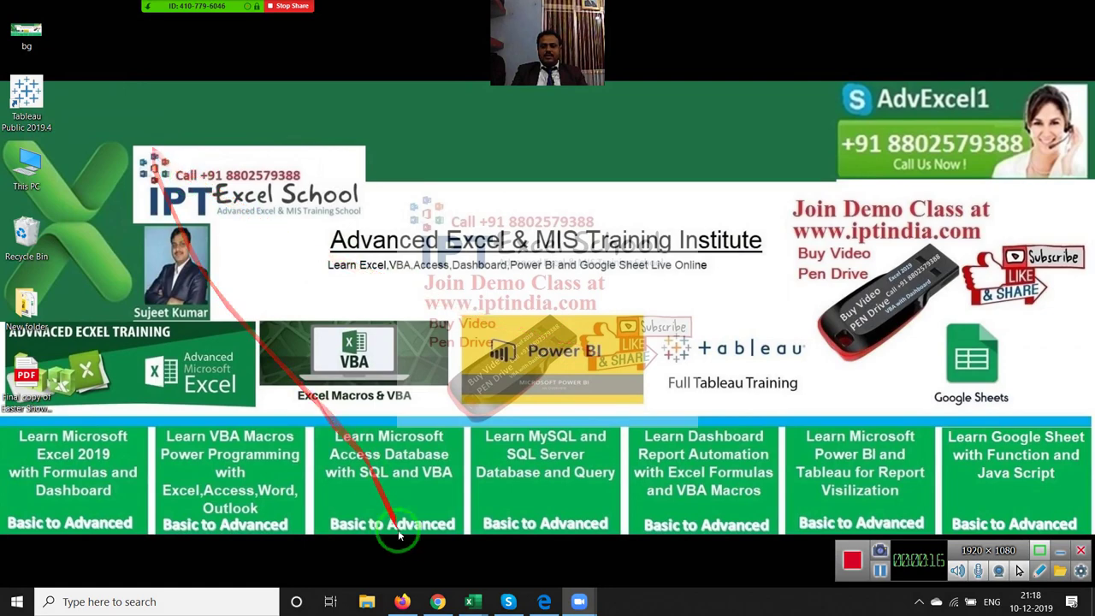
- Bring the VBA editor and Easter Show roster workbook forward, then close Excel
mouse_move(469, 602)
click(427, 546)
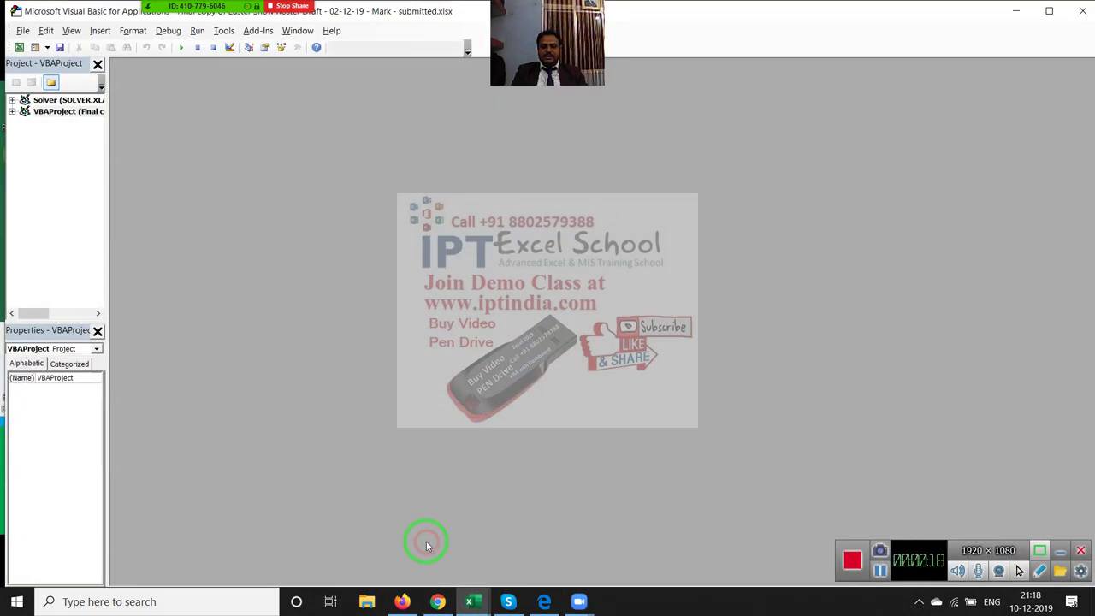
click(470, 599)
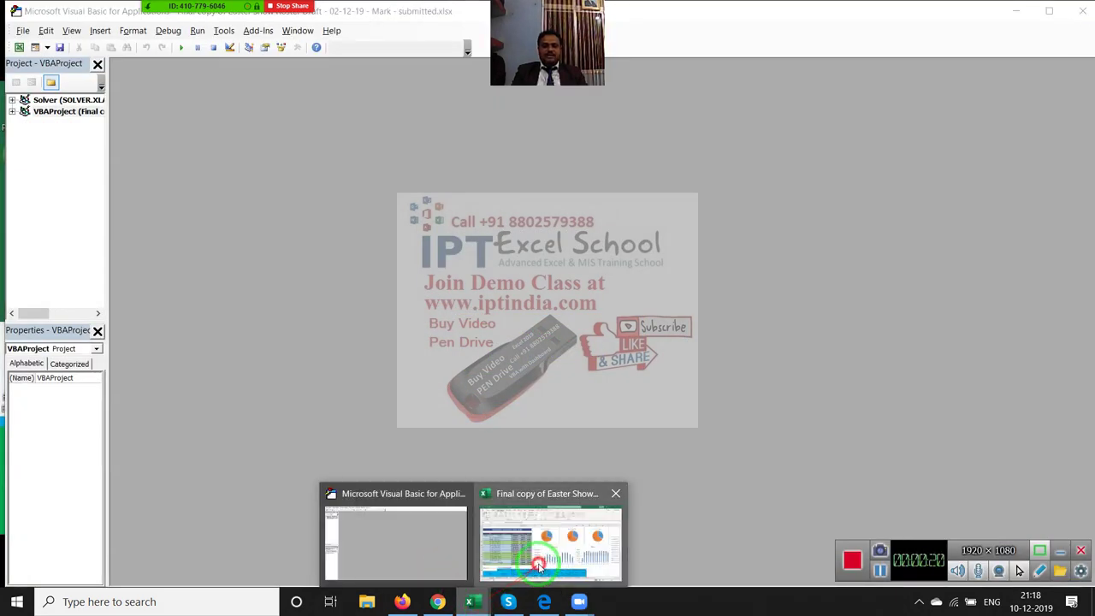
click(539, 565)
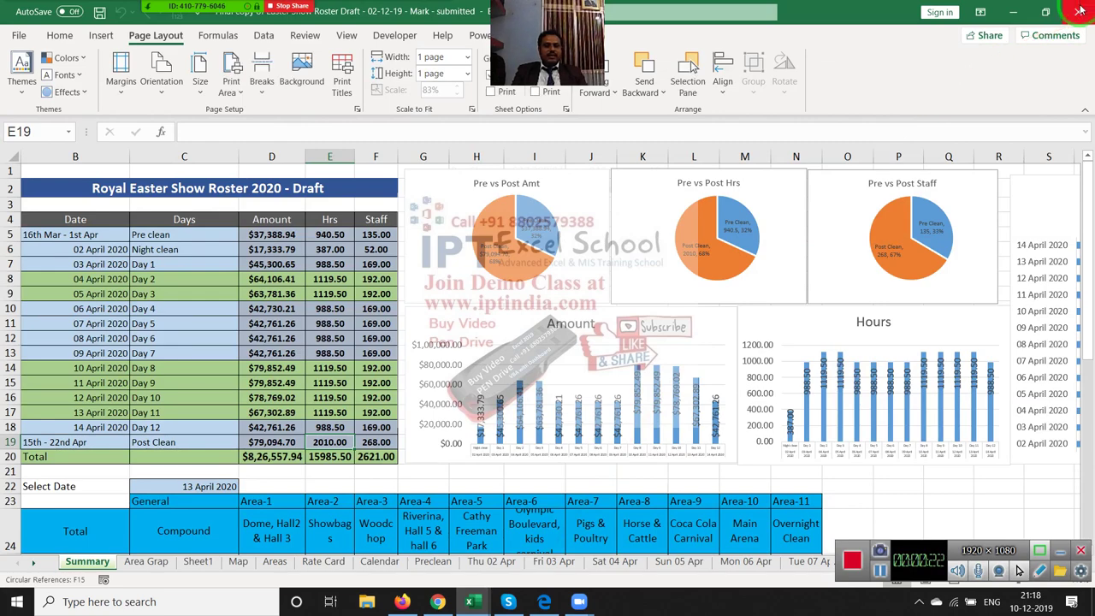
mouse_move(246, 5)
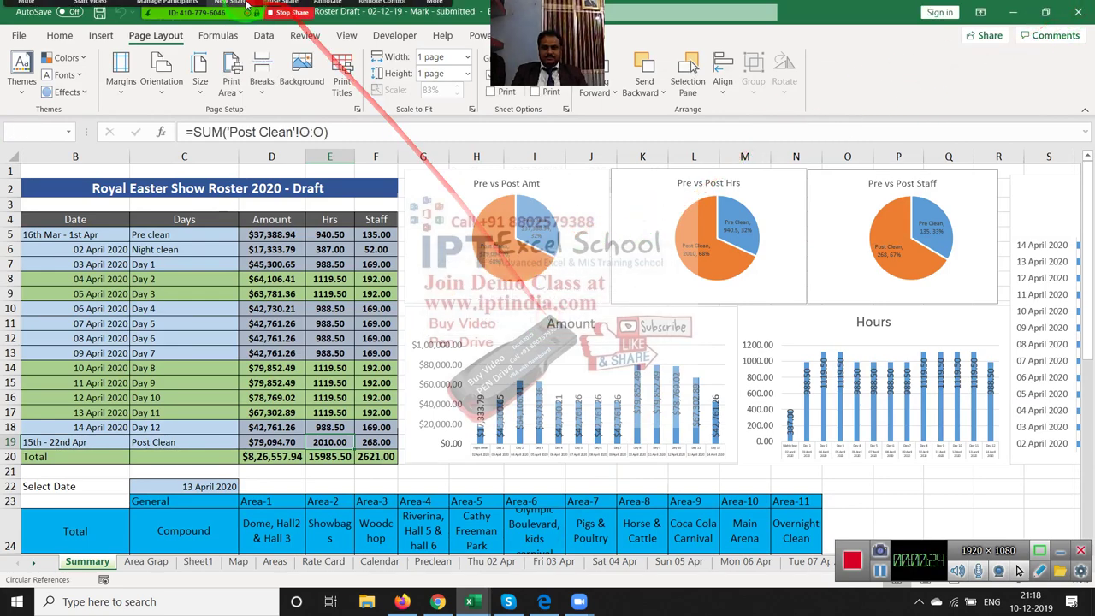
click(435, 12)
click(325, 19)
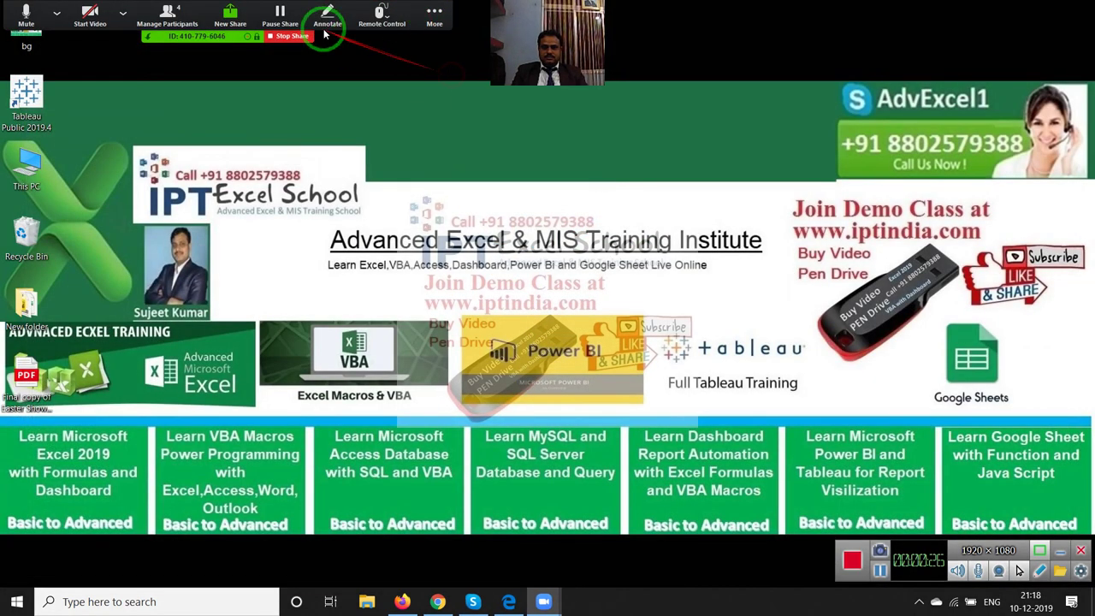
click(501, 601)
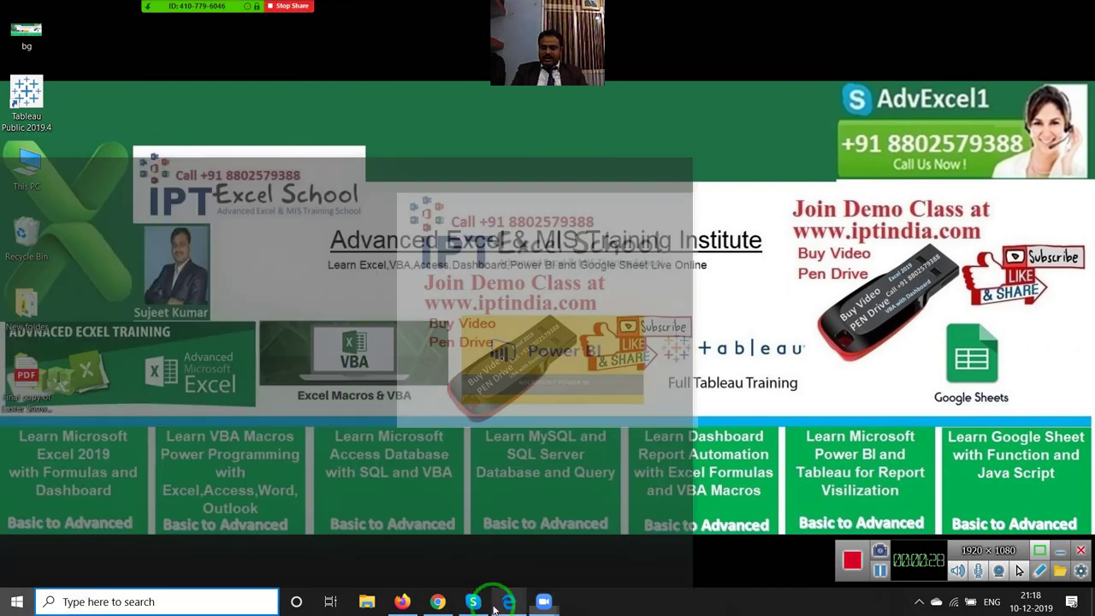
- Search for Excel from the Start menu, launch it, and open the recent workbook DD
text(exce)
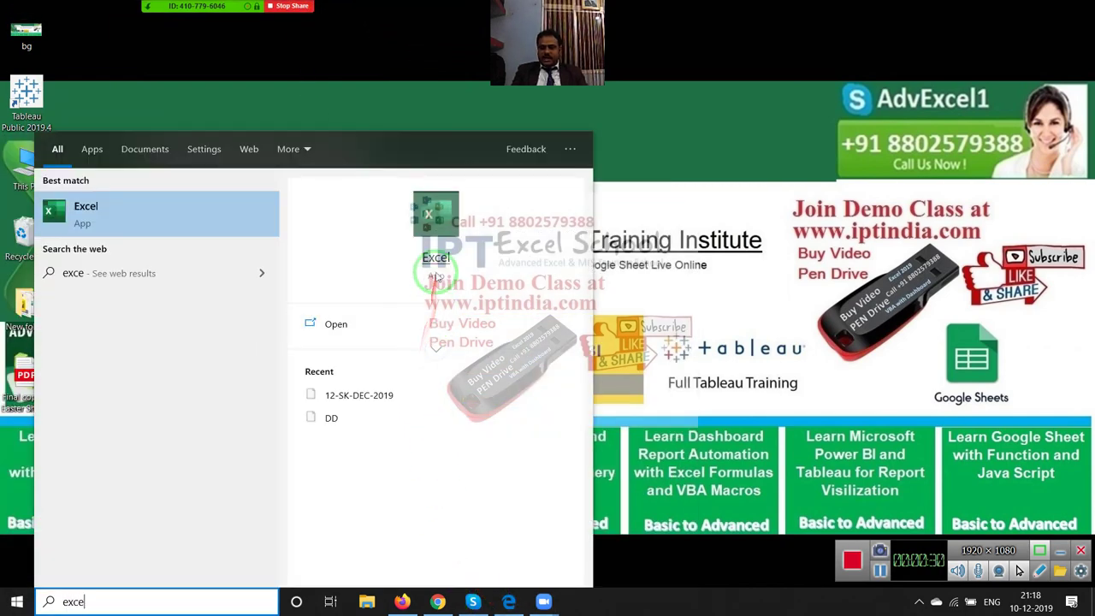
click(436, 256)
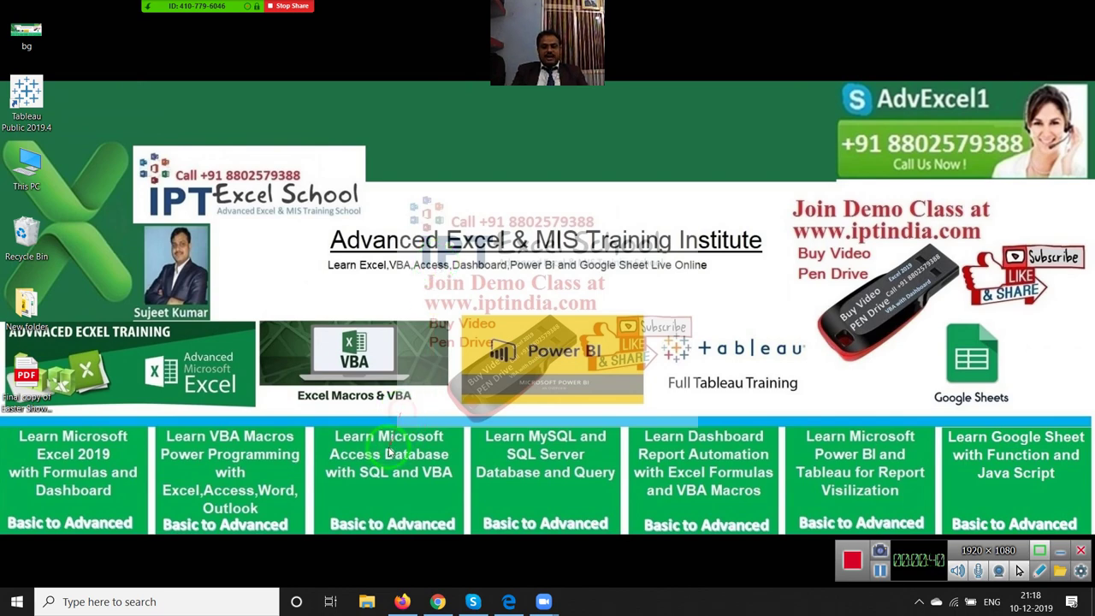
key(super)
text(e)
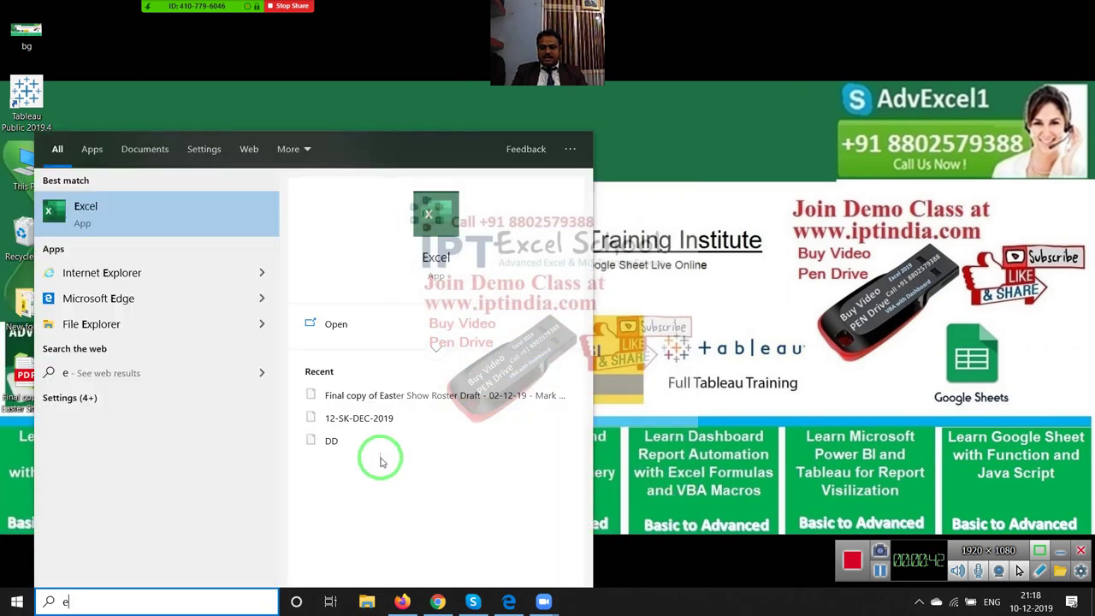
click(442, 254)
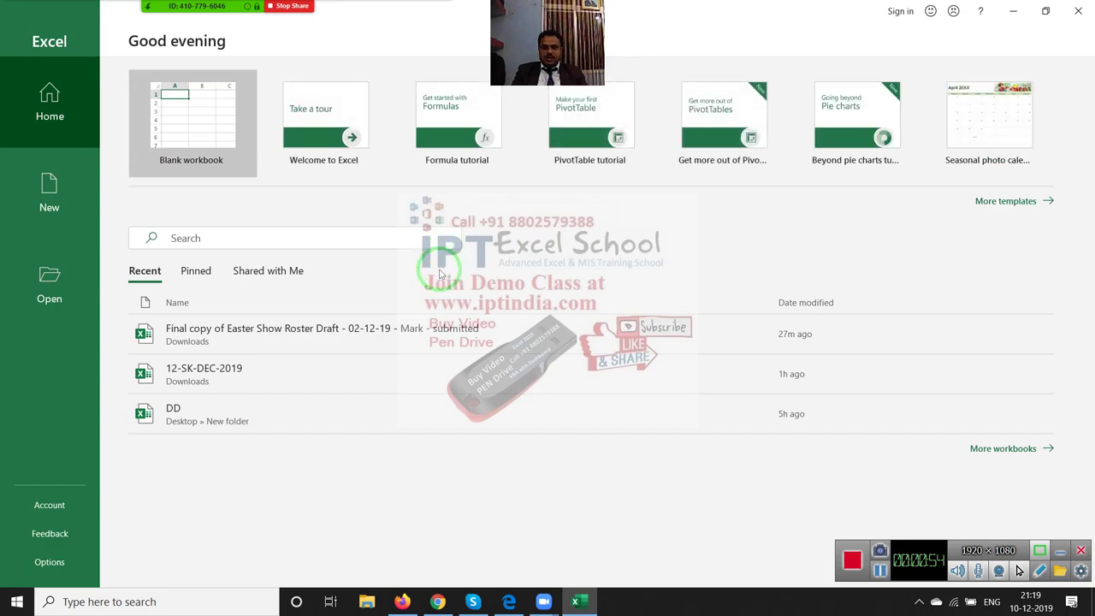
click(245, 410)
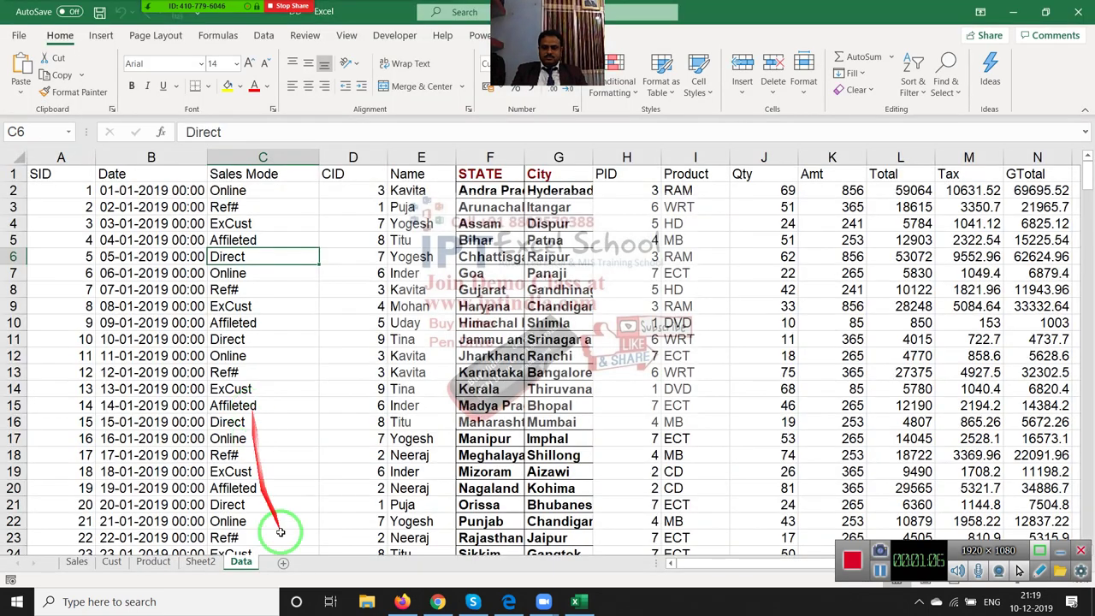
- Add a blank Sheet1, copy the Data table's header and first 14 records, and switch to Sheet1
click(209, 563)
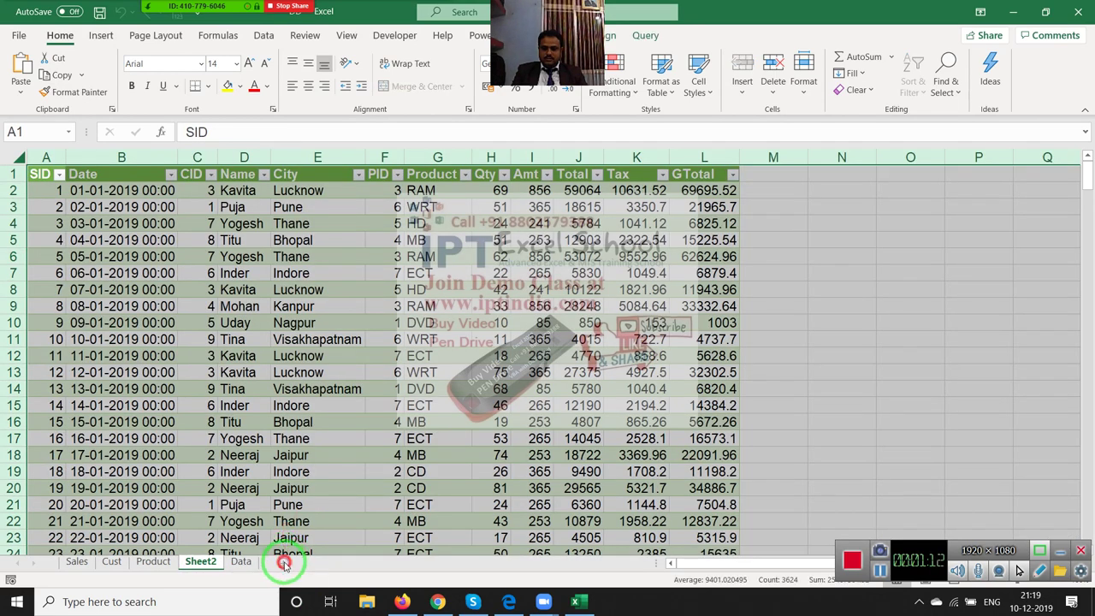
click(284, 562)
mouse_move(286, 562)
mouse_down()
mouse_move(89, 150)
mouse_move(1084, 313)
mouse_move(864, 409)
mouse_up()
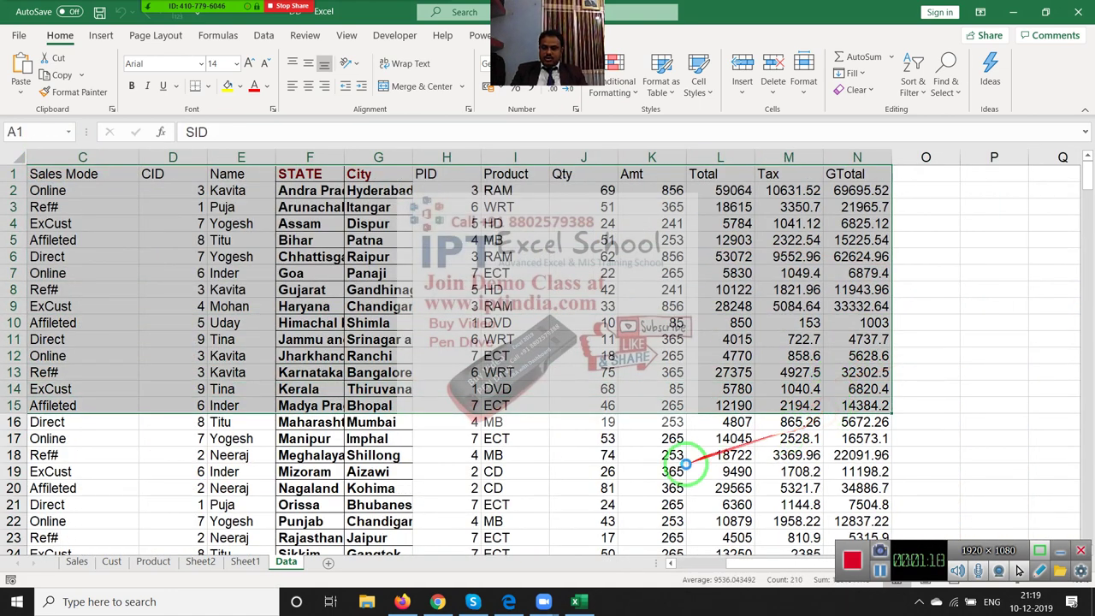
key(ctrl+c)
click(253, 562)
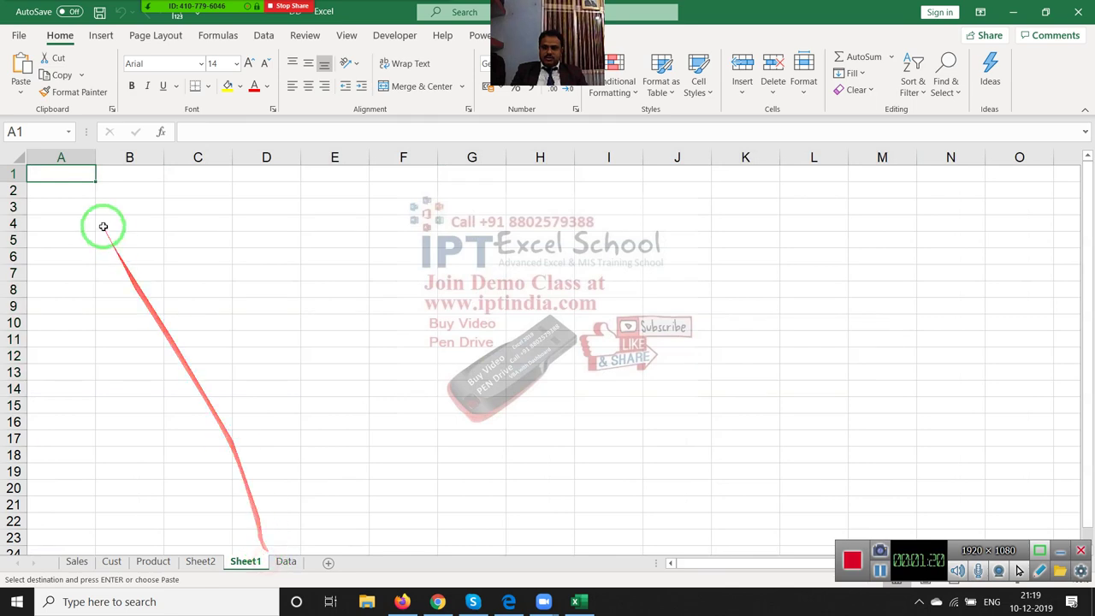
- Paste the 14 records at A1, delete the Date column, and move SID before PID
key(ctrl+v)
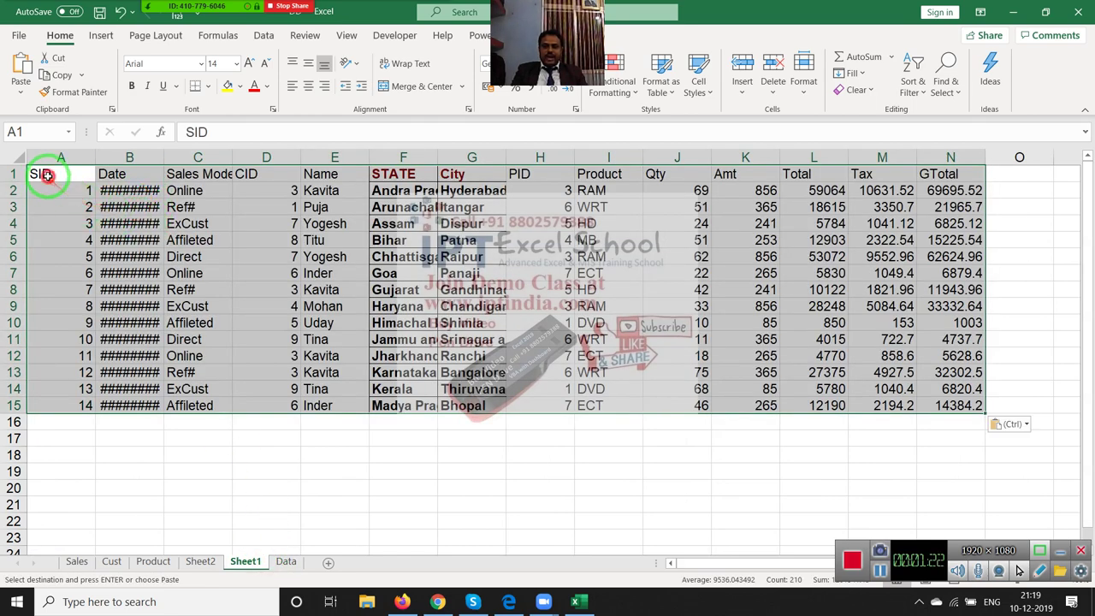
mouse_move(47, 174)
mouse_down()
mouse_move(54, 387)
mouse_move(55, 356)
mouse_up()
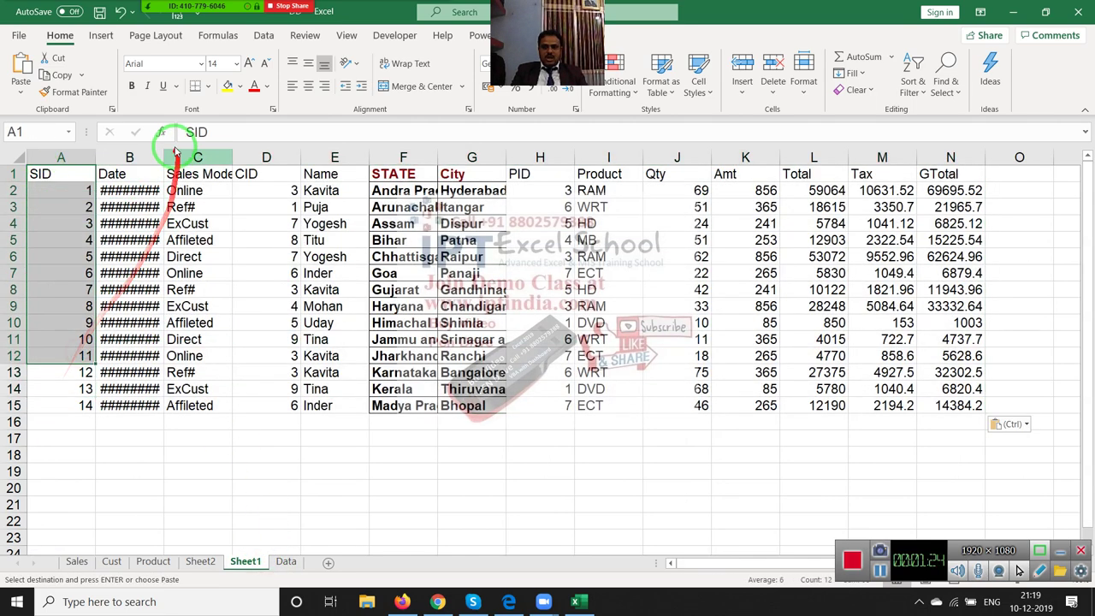
click(157, 157)
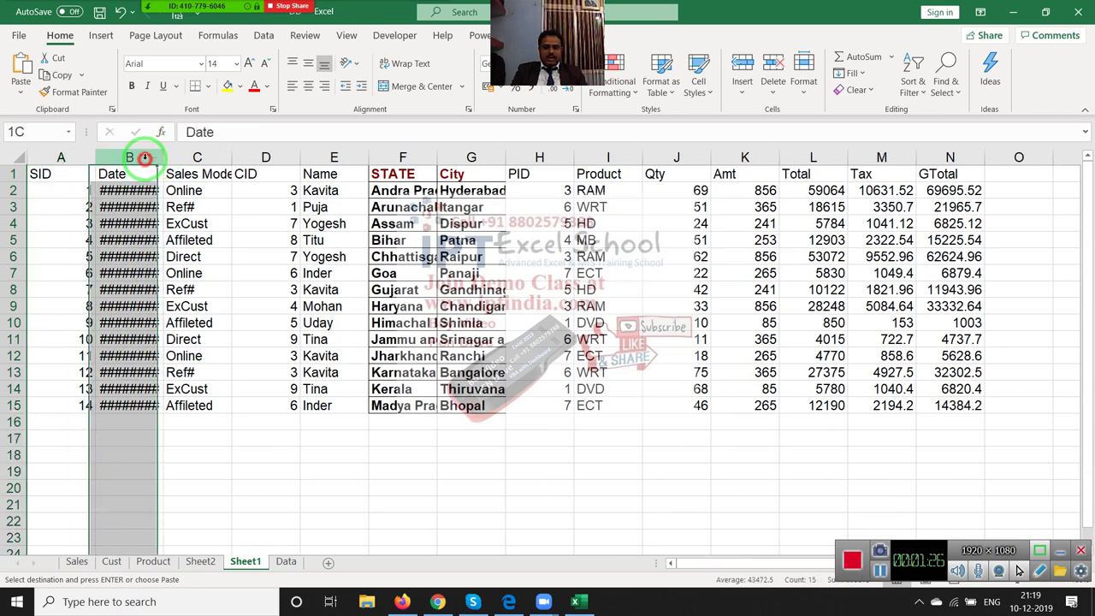
key(ctrl+minus)
click(53, 159)
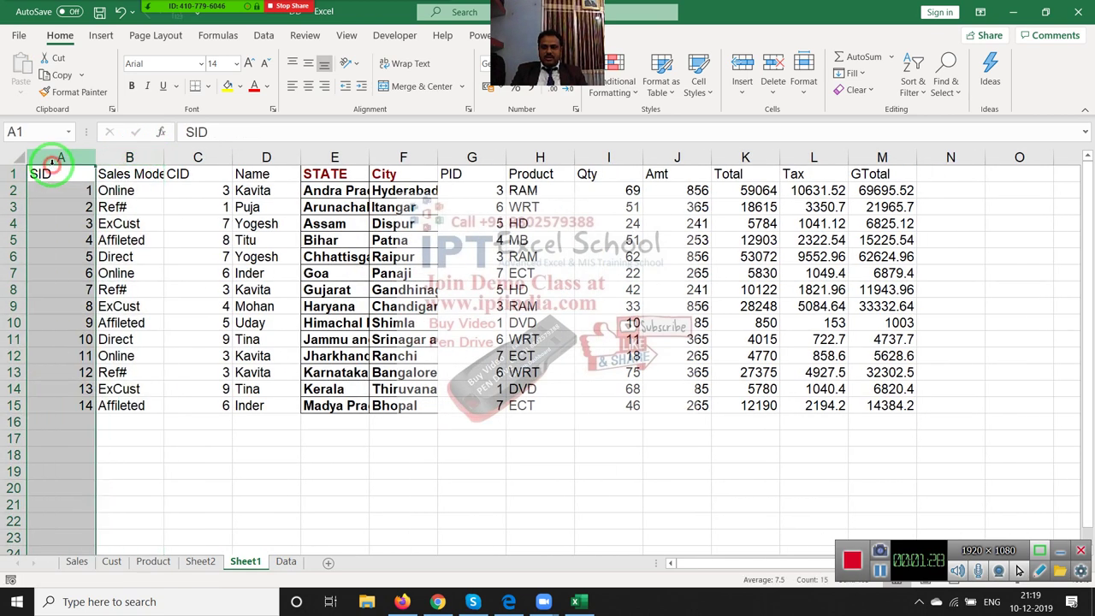
click(472, 158)
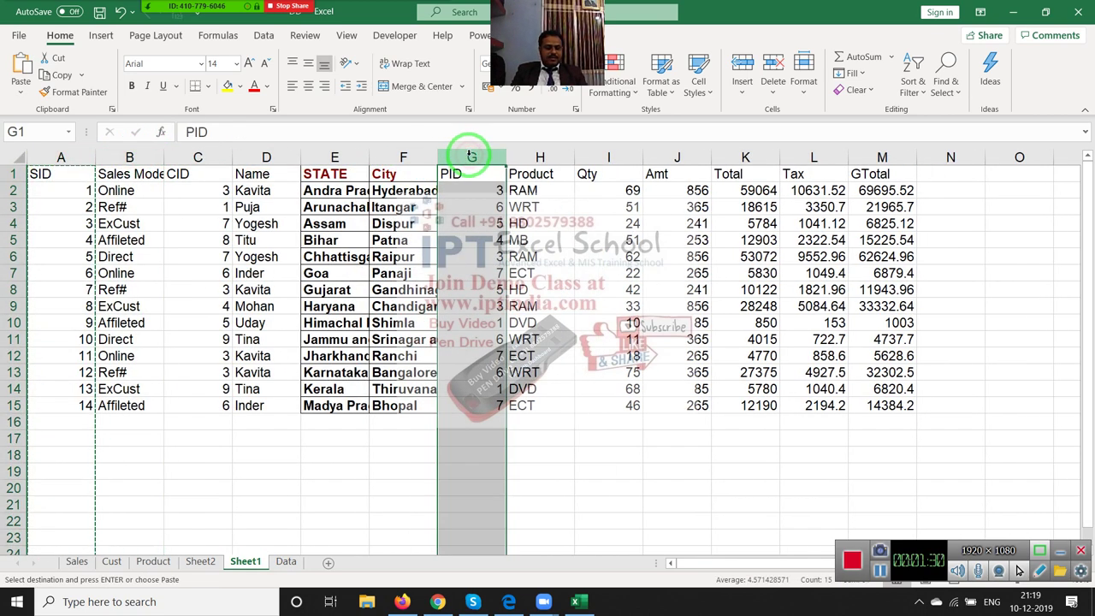
key(ctrl+plus)
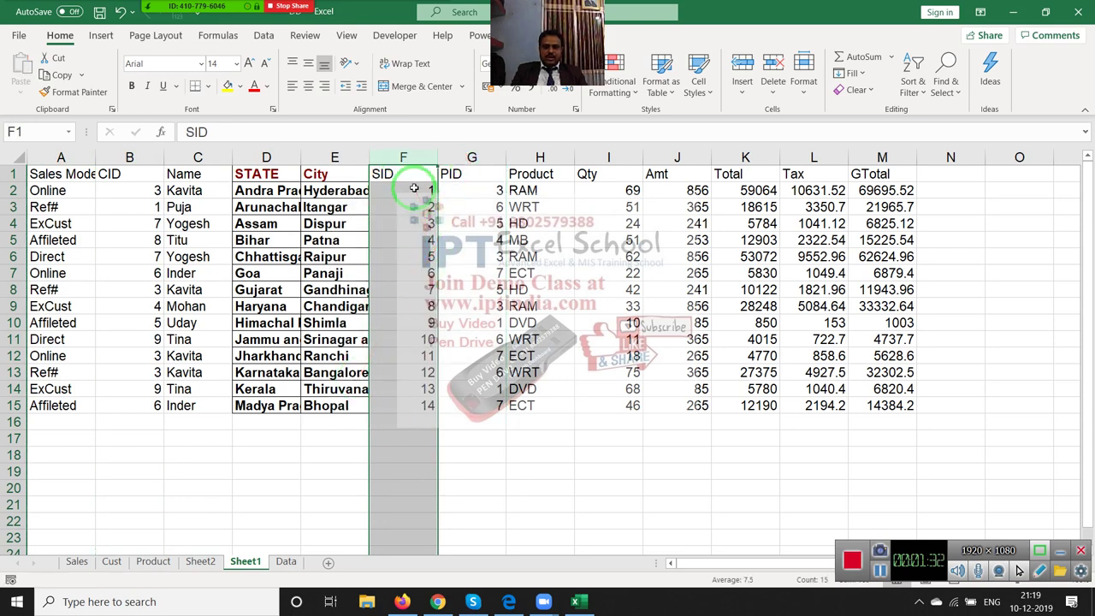
click(413, 188)
- Enter 111 in F2, set F3 to =F2+1, and fill it down to F15
text(11)
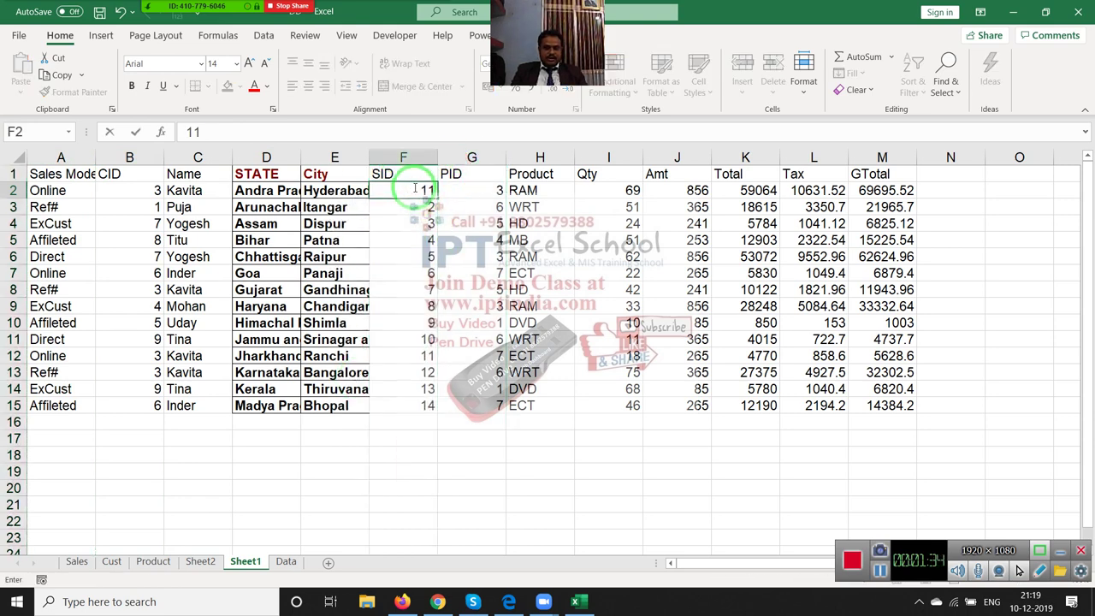
key(Return)
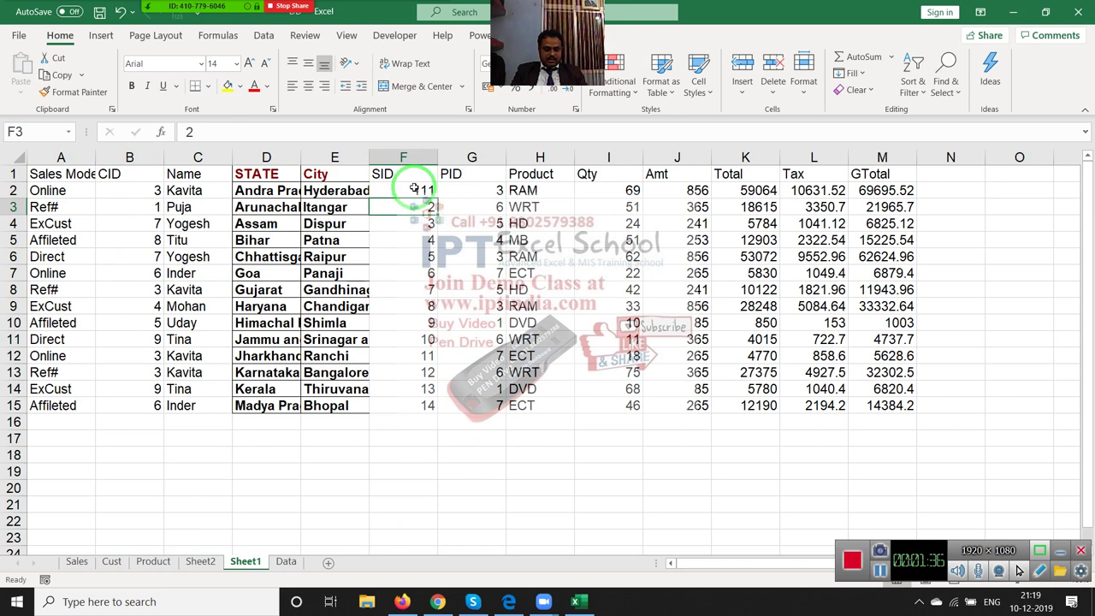
text(=)
click(413, 187)
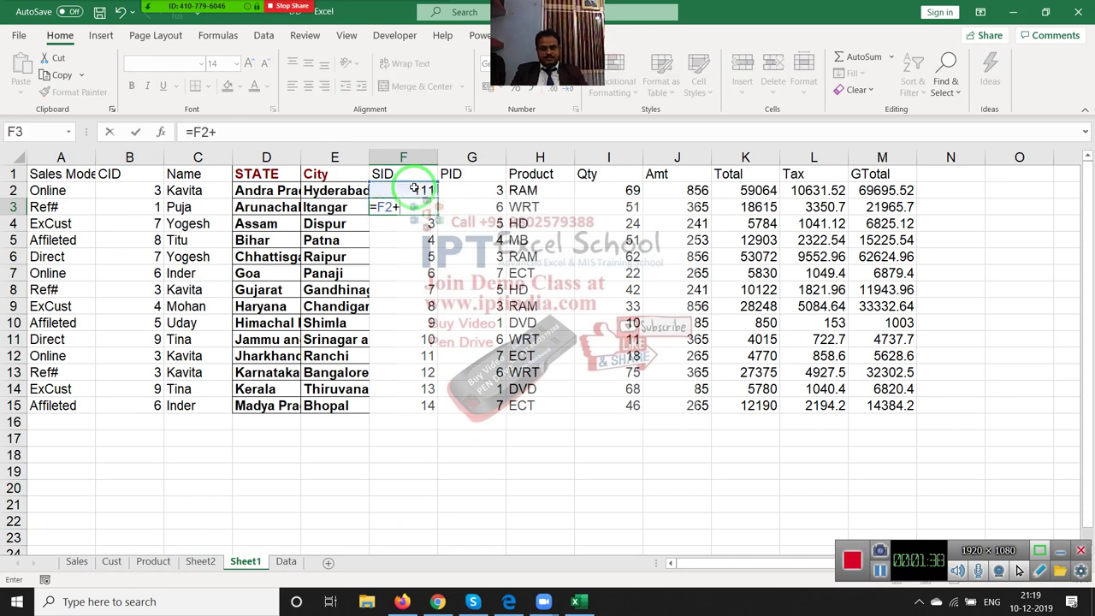
key(ctrl+Return)
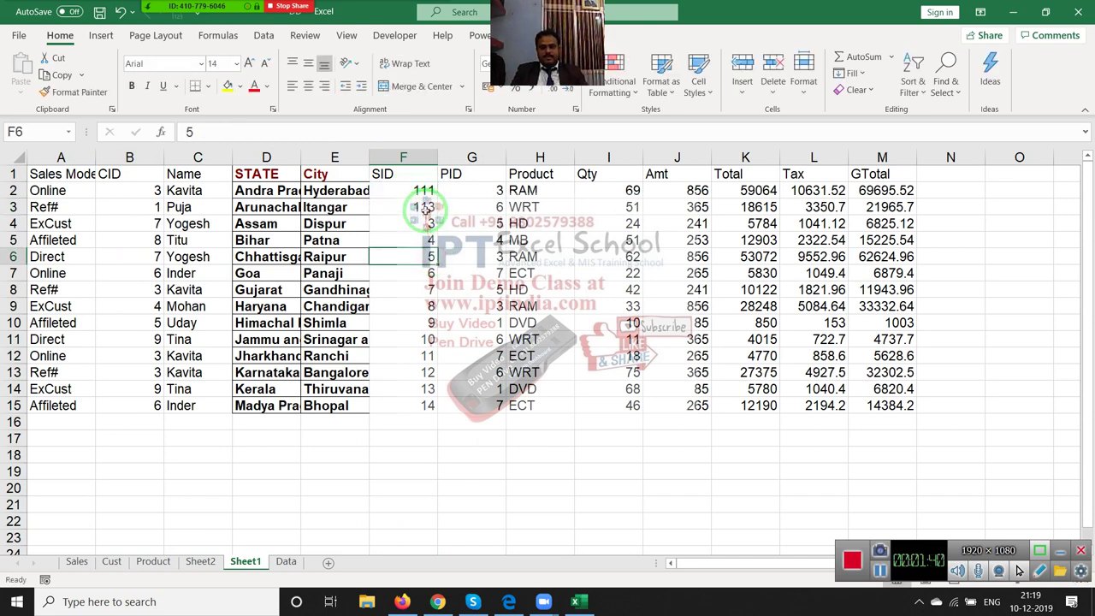
drag(419, 205, 312, 85)
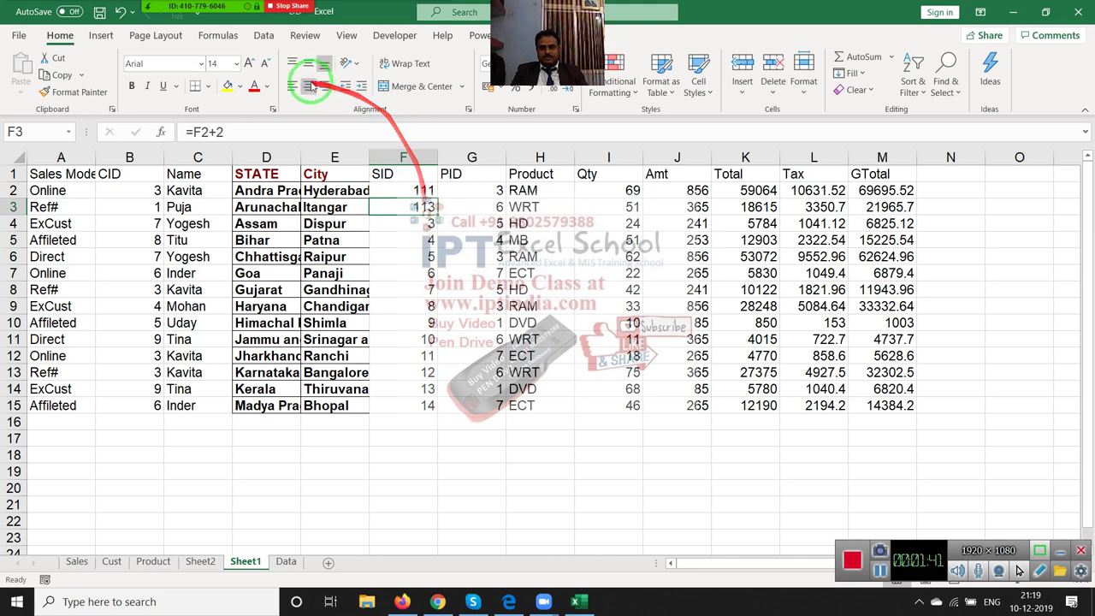
click(282, 132)
text(1)
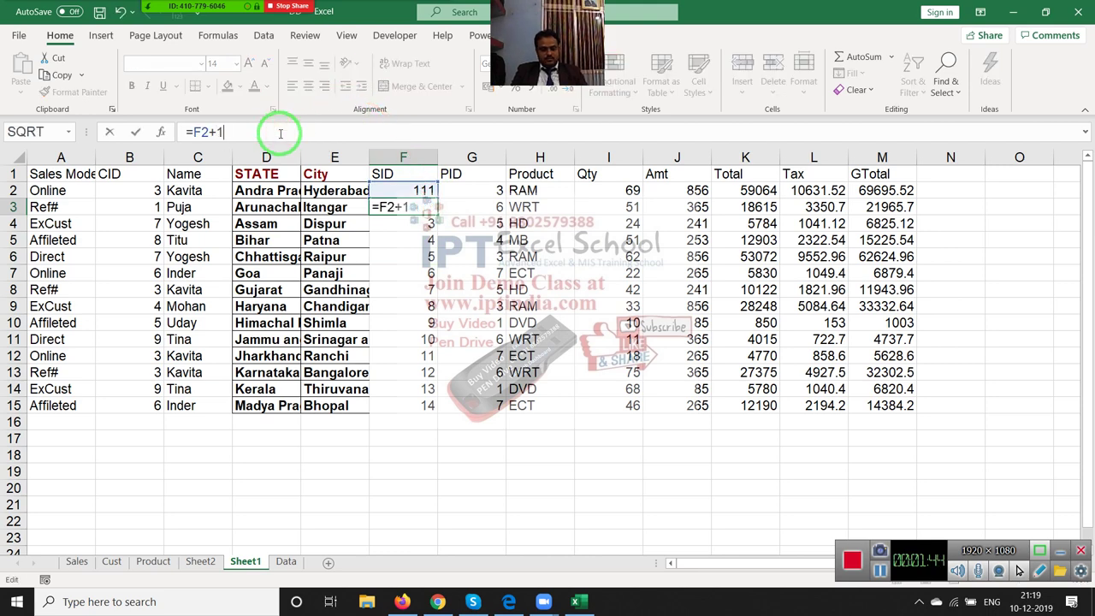
key(Return)
key(Up)
mouse_move(280, 137)
mouse_down()
mouse_move(409, 237)
mouse_move(192, 476)
mouse_up()
double_click(437, 215)
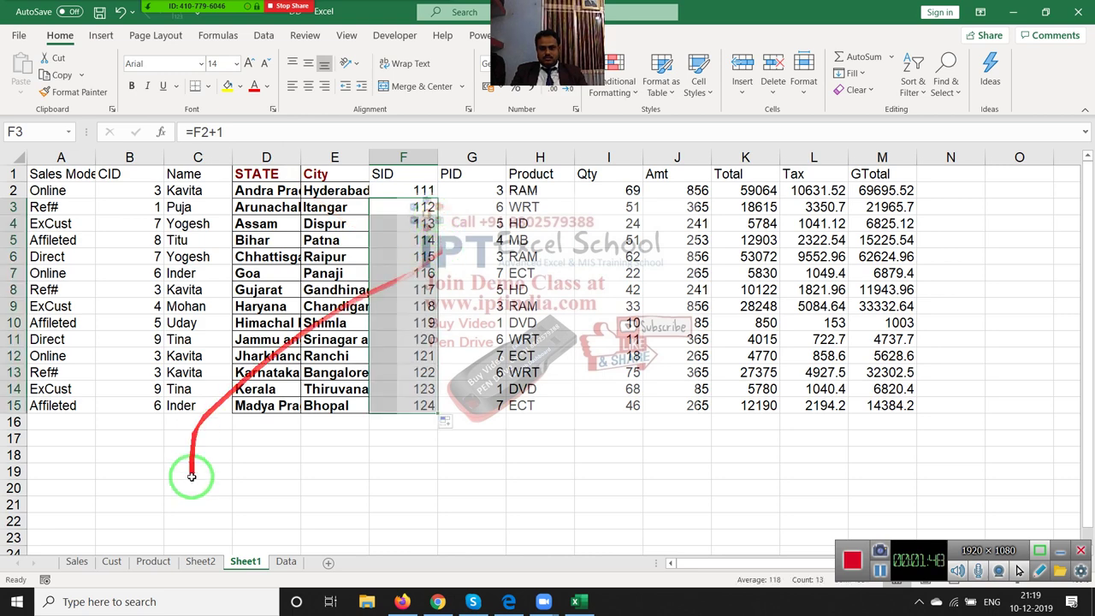
click(207, 461)
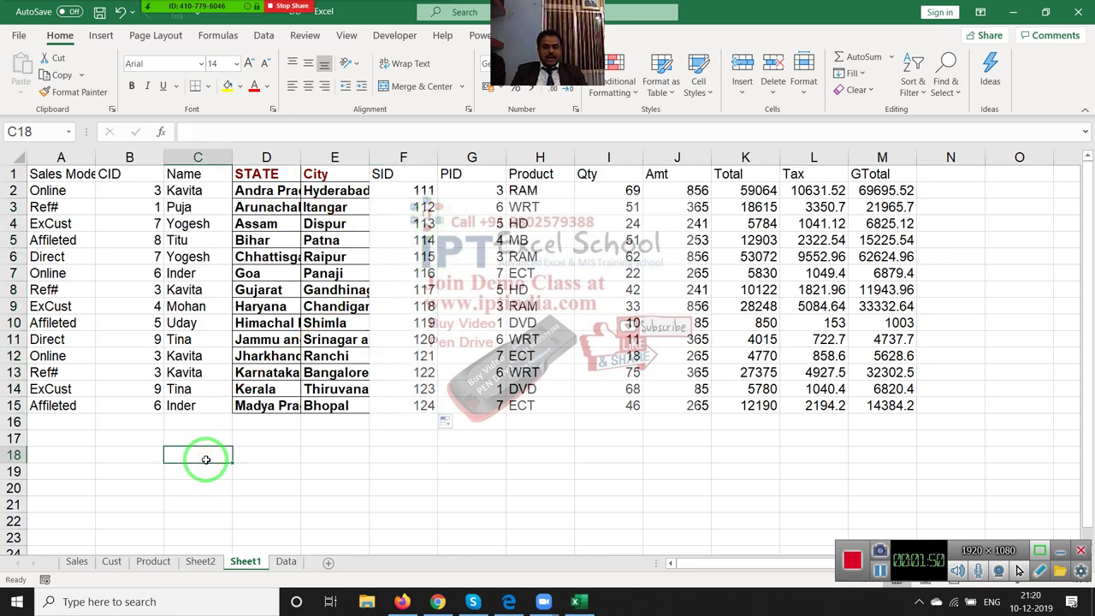
- Enter SID 113 in C18 and the heading Qty in D17
text(113)
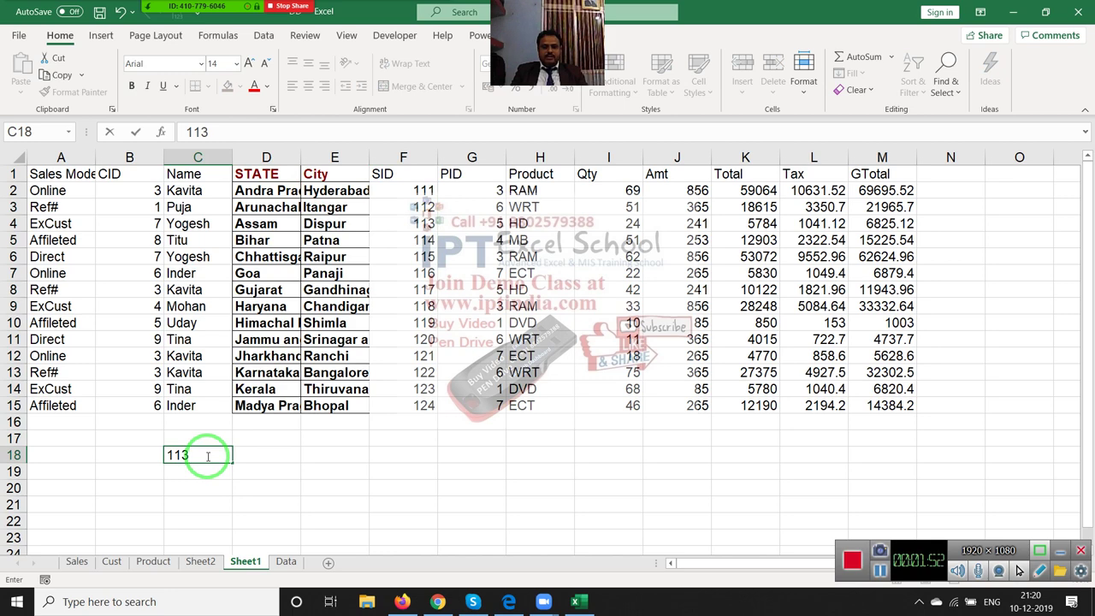
key(Tab)
key(Up)
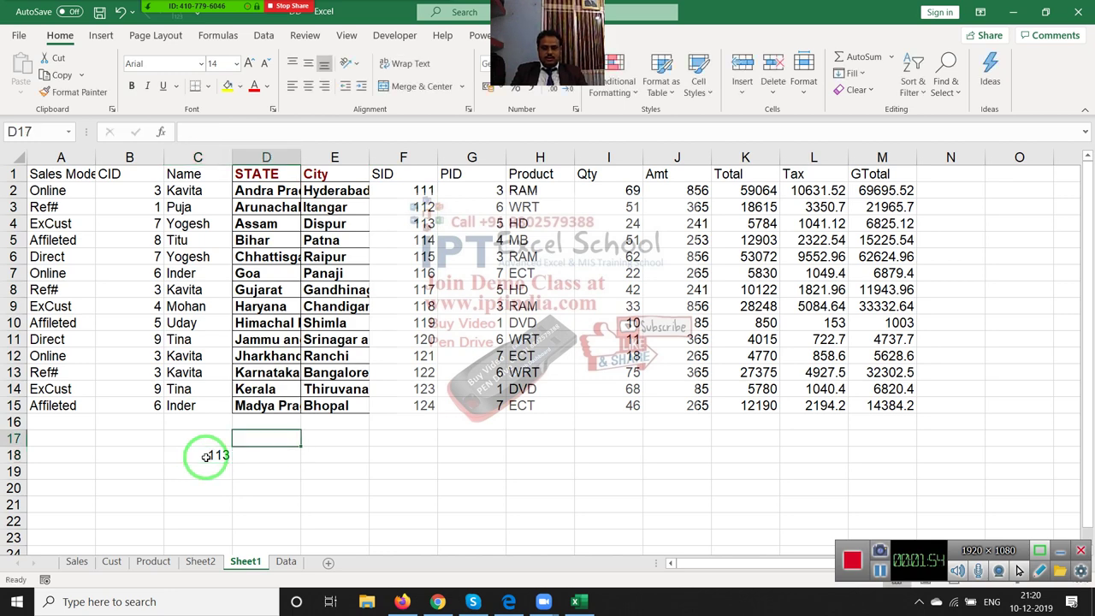
text(Qty)
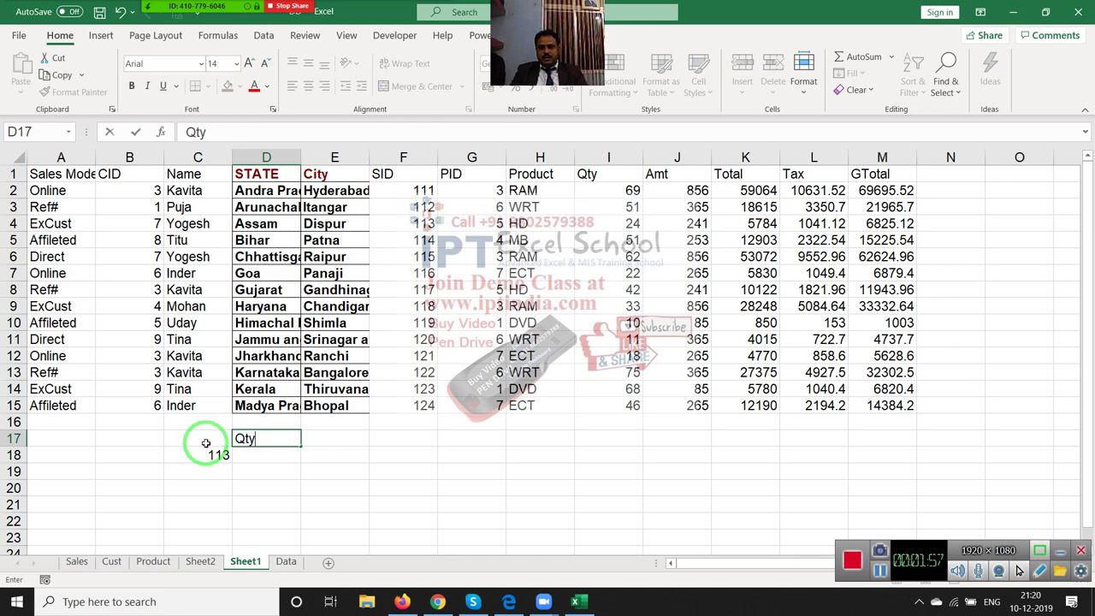
key(Return)
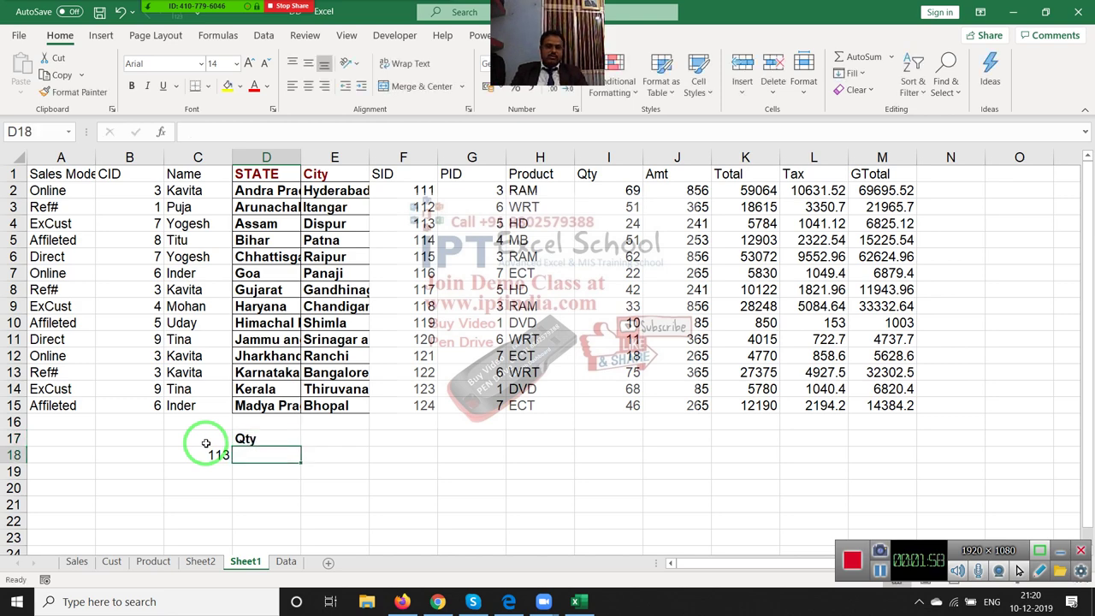
- Enter =VLOOKUP(C18,F1:M15,2,0) in D18
text(=vl)
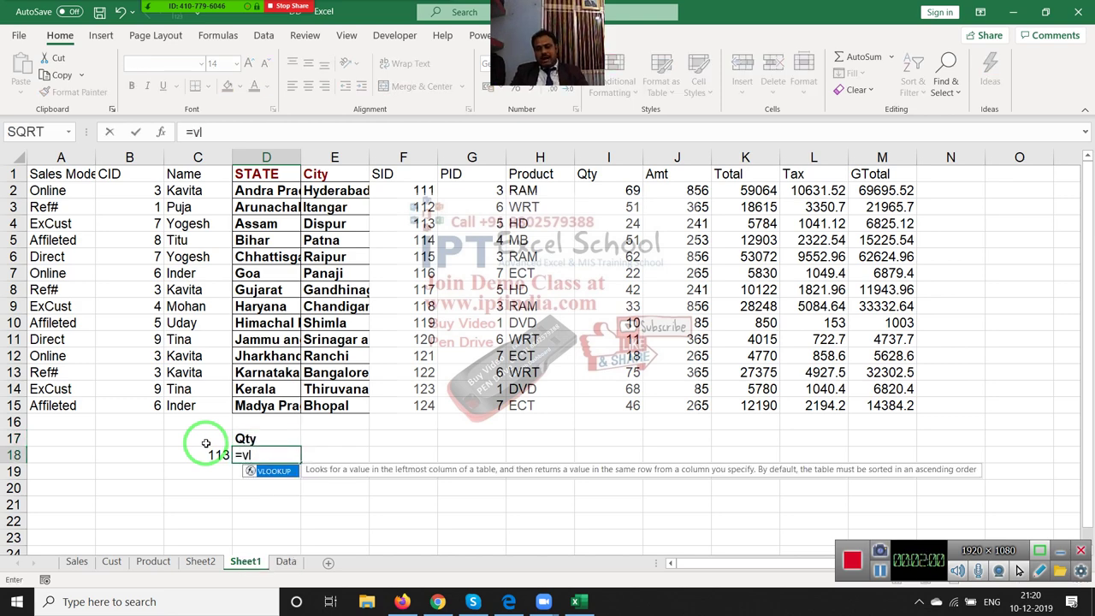
key(Tab)
key(Left)
text(,)
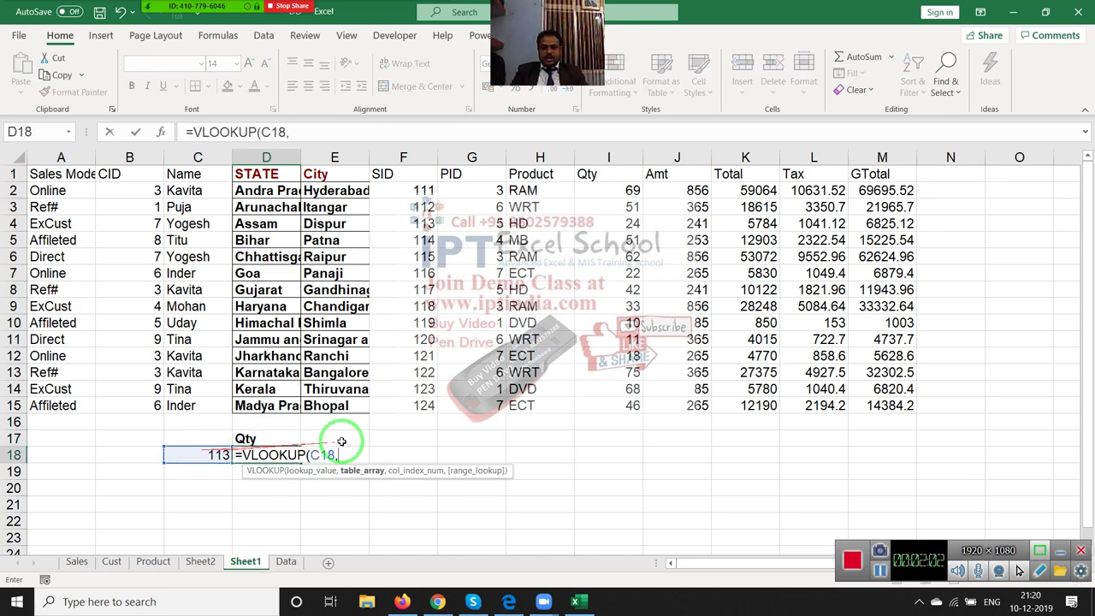
click(85, 173)
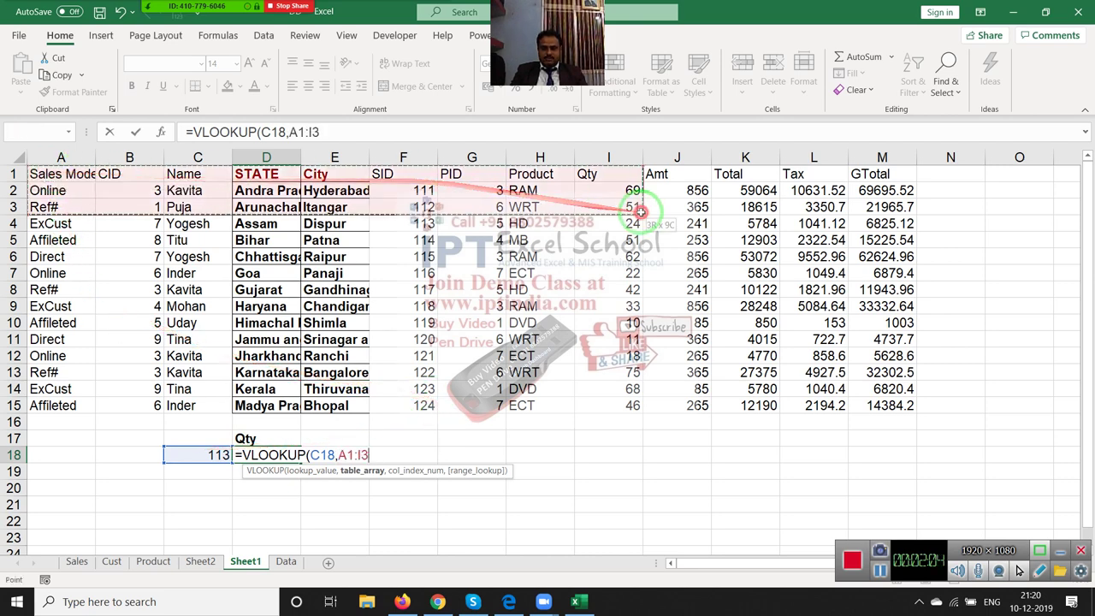
drag(128, 174, 890, 405)
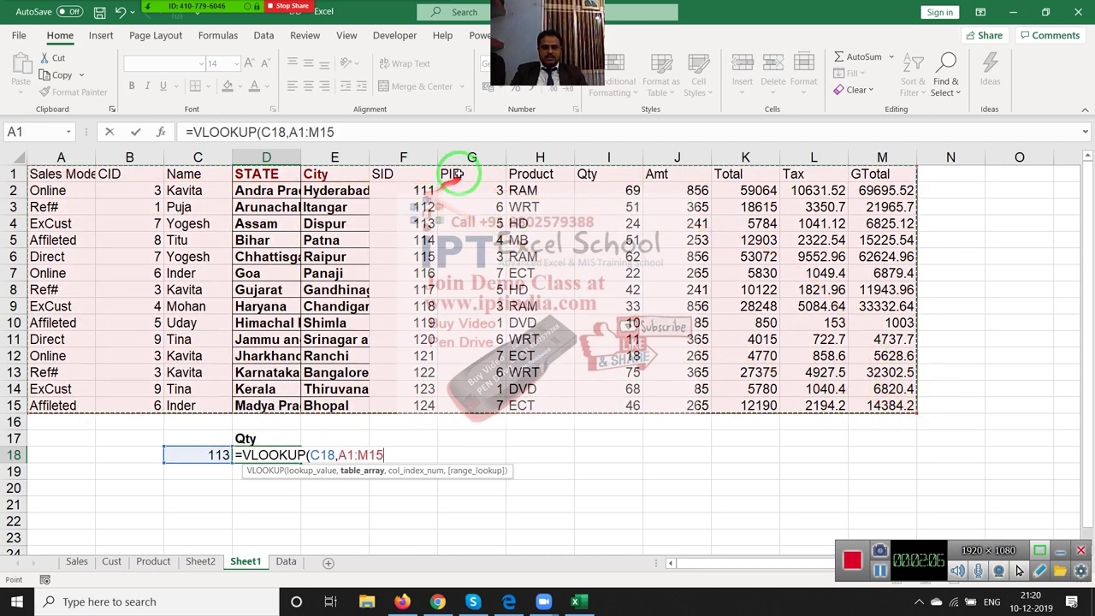
drag(462, 173, 402, 190)
drag(780, 295, 894, 405)
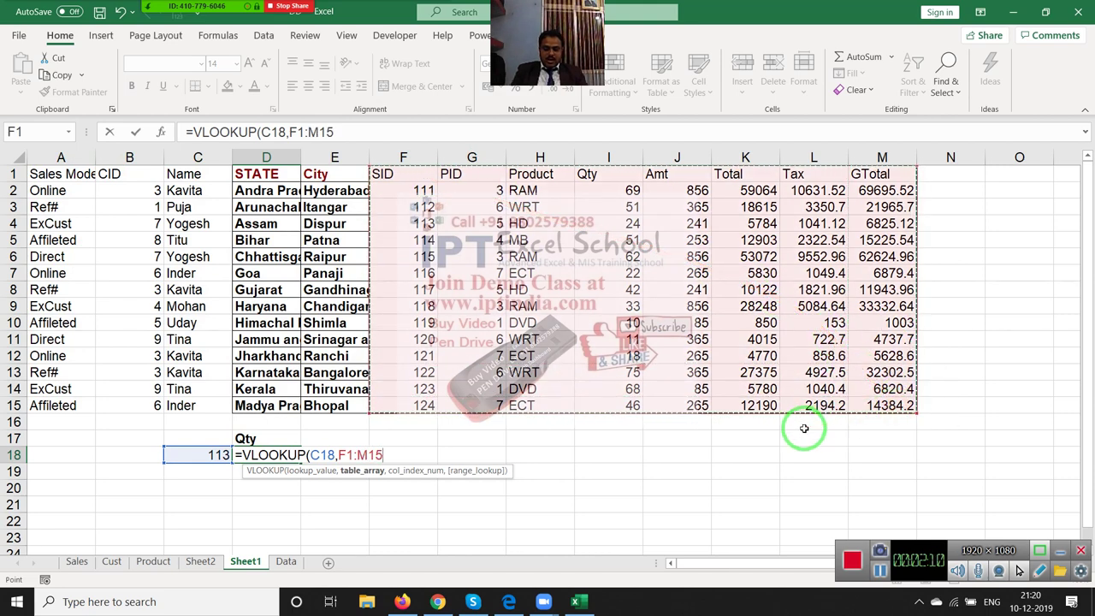
text(,2)
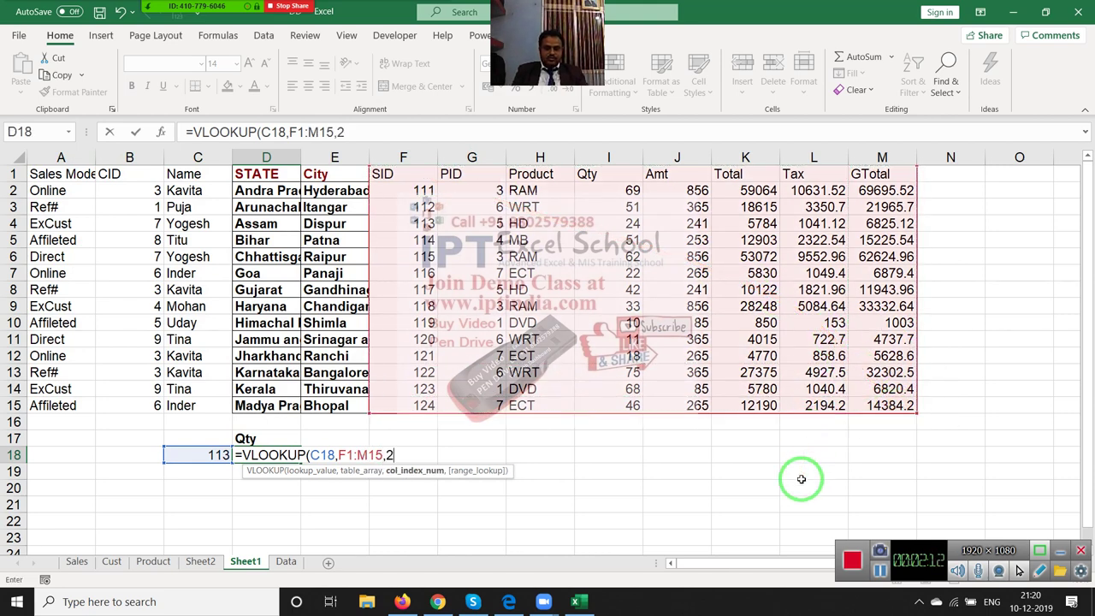
text(,0)
key(ctrl+Return)
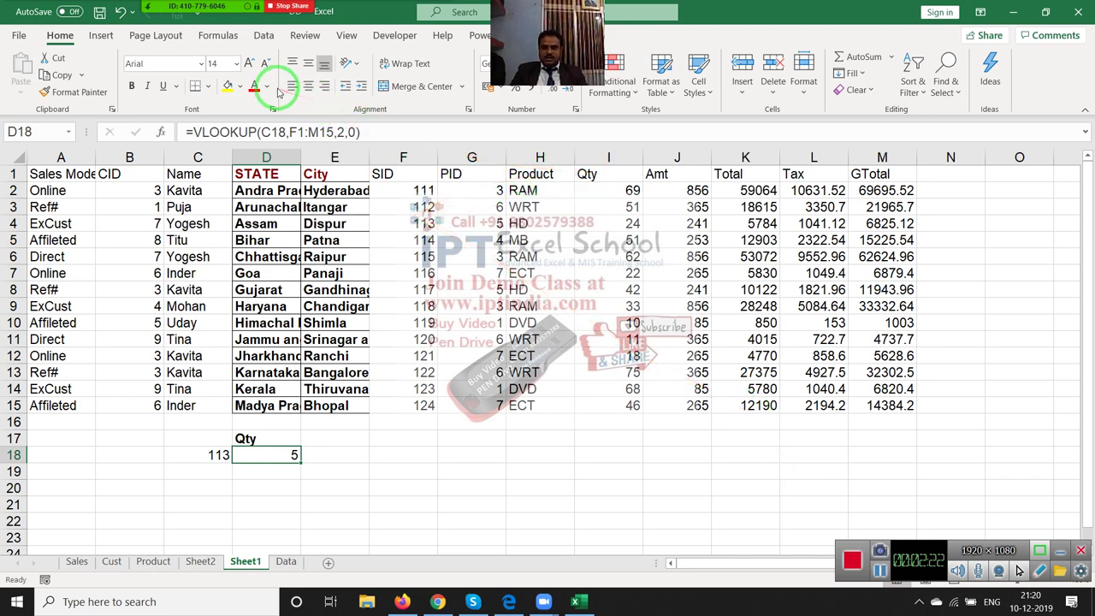
- Change the VLOOKUP column index to 4 to return Qty 24, and relabel D17 as Name
click(361, 134)
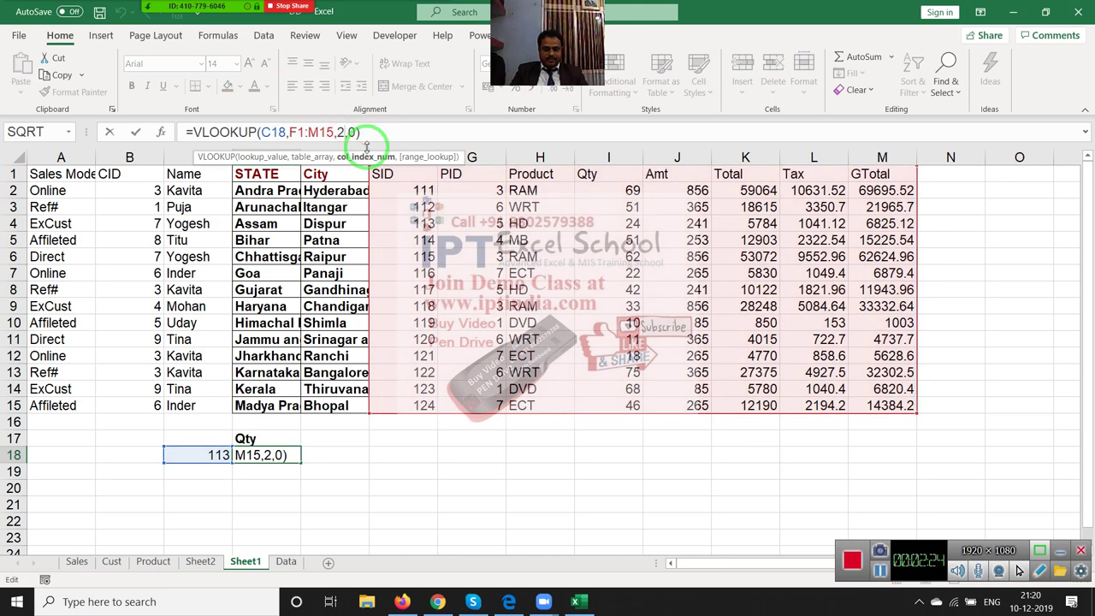
text(4)
key(Return)
key(Up)
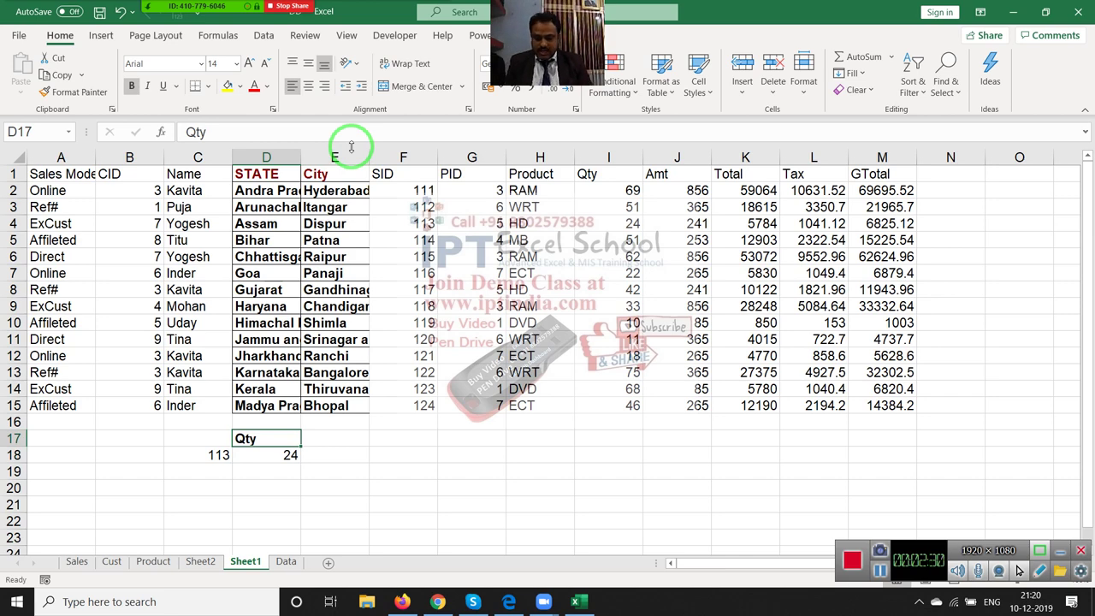
text(Name)
key(Return)
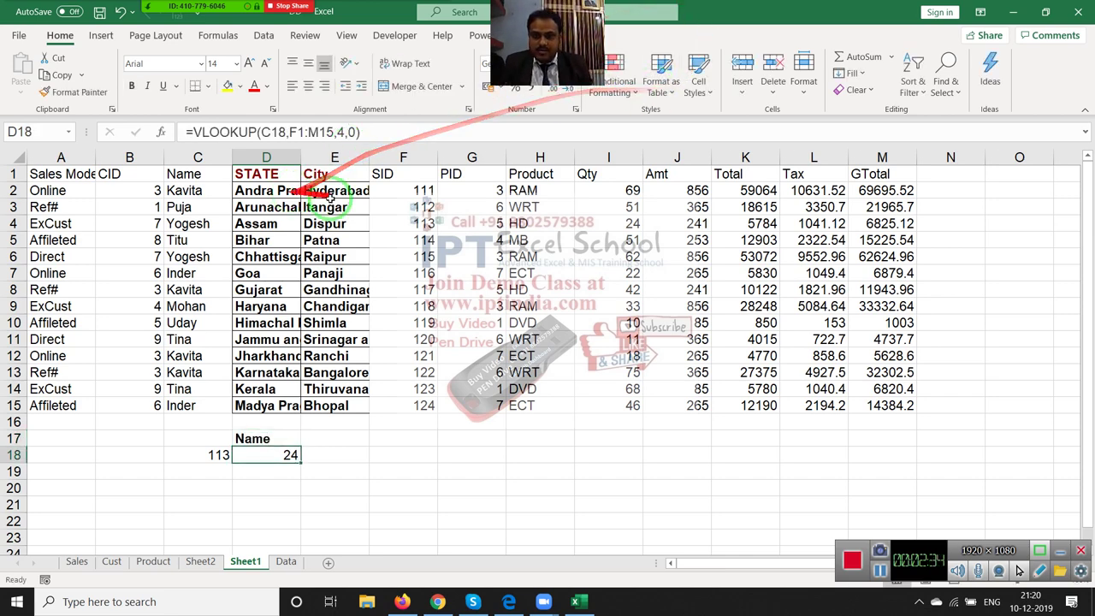
mouse_move(393, 174)
mouse_down()
mouse_move(62, 172)
mouse_move(867, 216)
mouse_move(890, 406)
mouse_up()
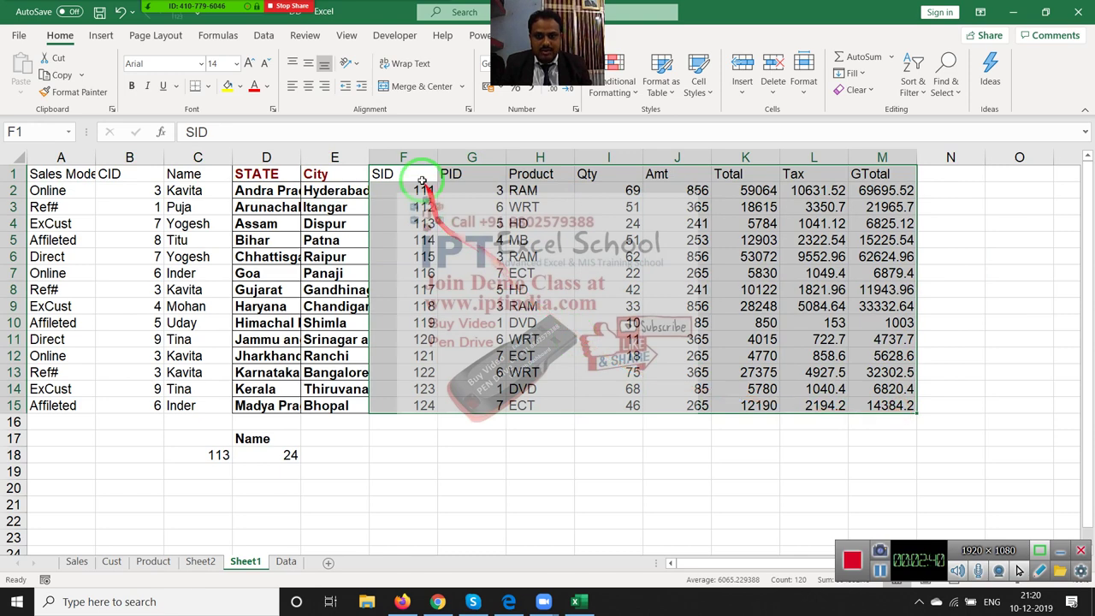
- Highlight SID column F1:F15 and columns A–E, then delete the VLOOKUP in D18
drag(422, 181, 425, 404)
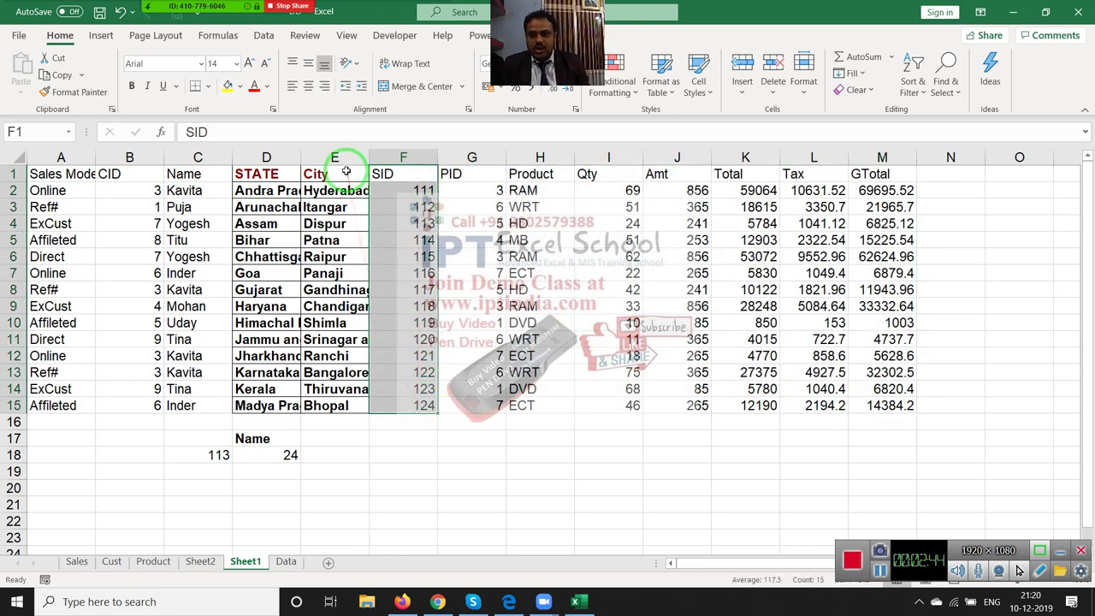
mouse_move(342, 173)
mouse_down()
mouse_move(75, 190)
mouse_move(47, 406)
mouse_up()
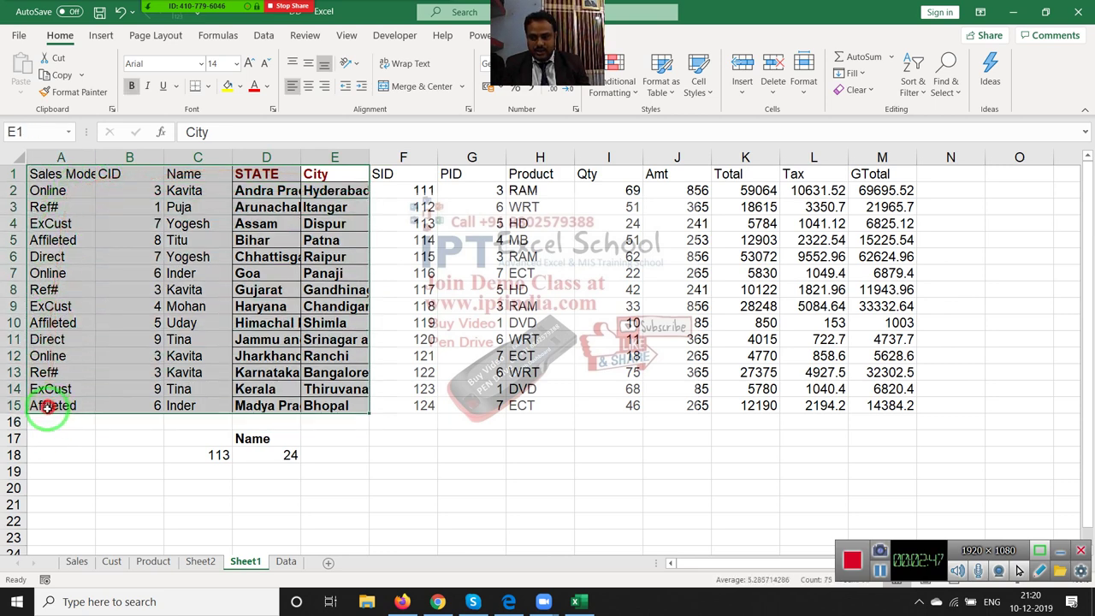
click(284, 454)
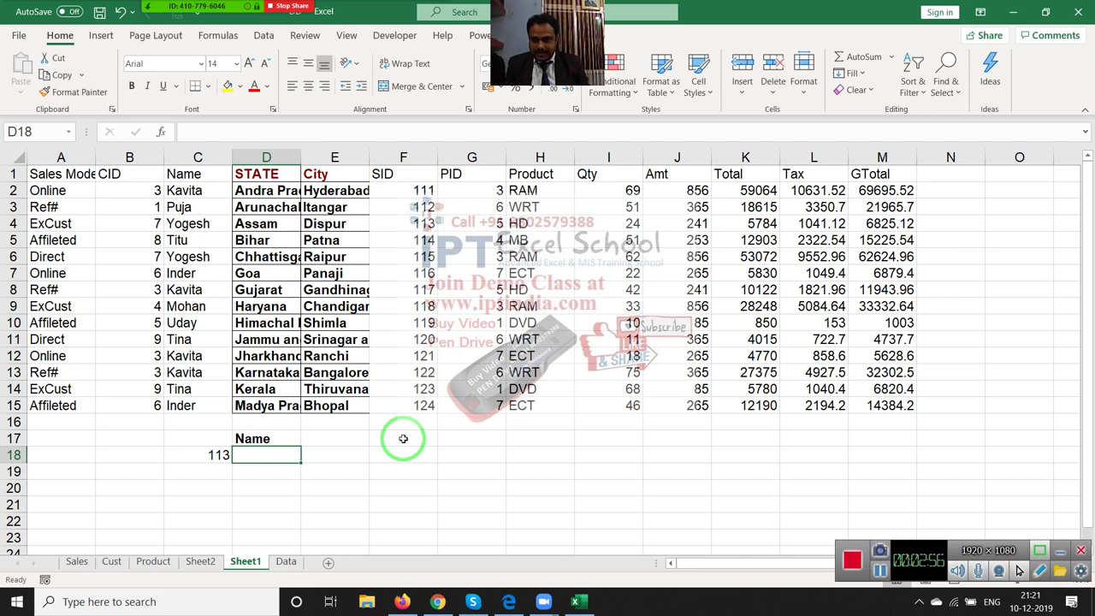
- Enter =MATCH(C18,F1:F15,0) in D19, returning 4
text(=mat)
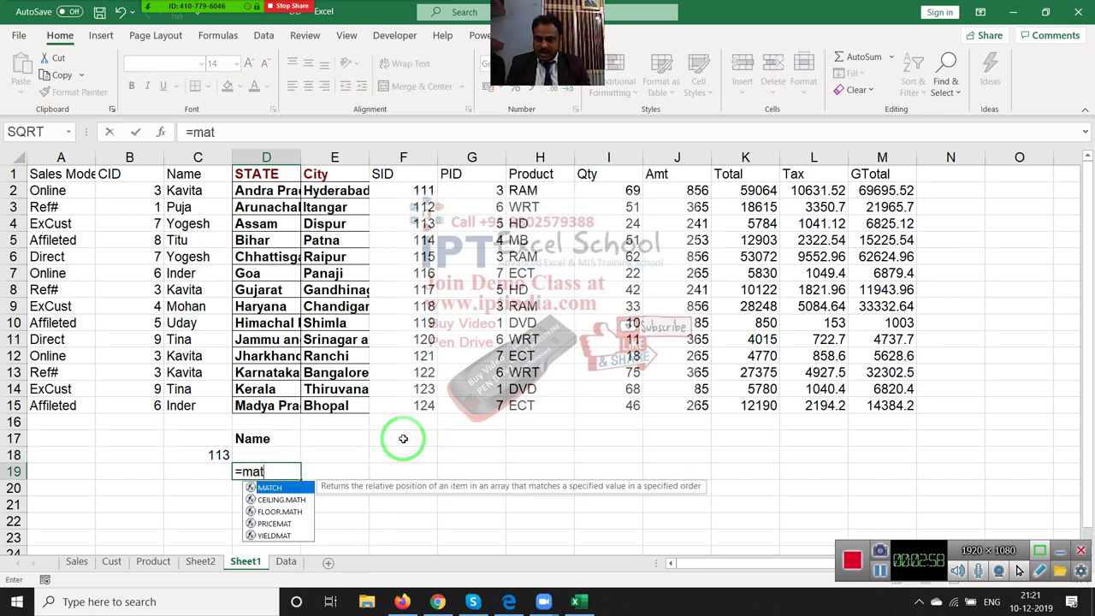
key(Tab)
key(Left)
key(Up)
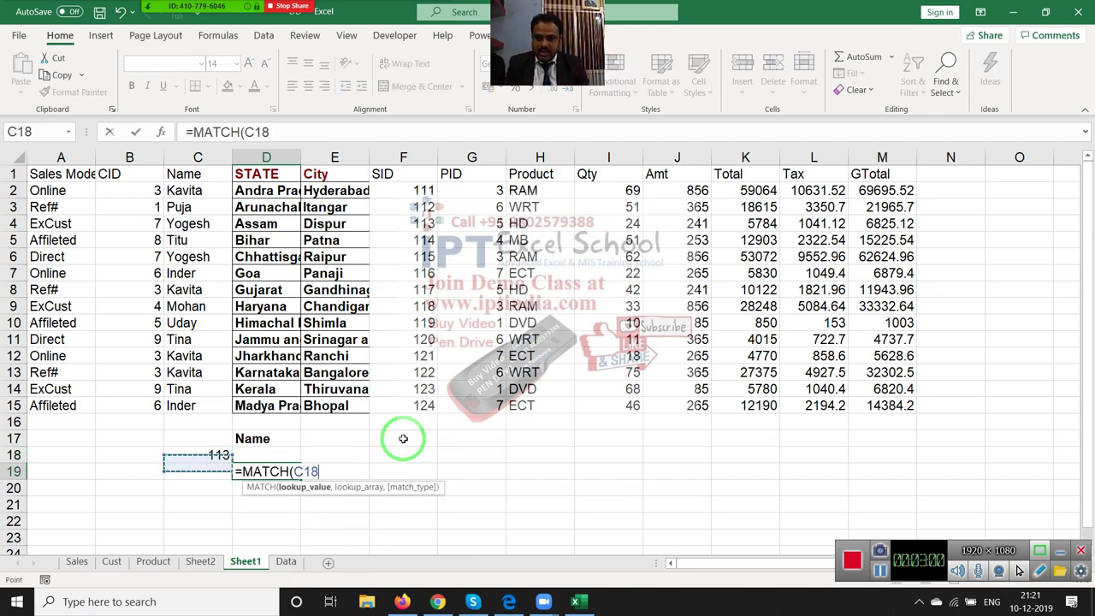
text(,)
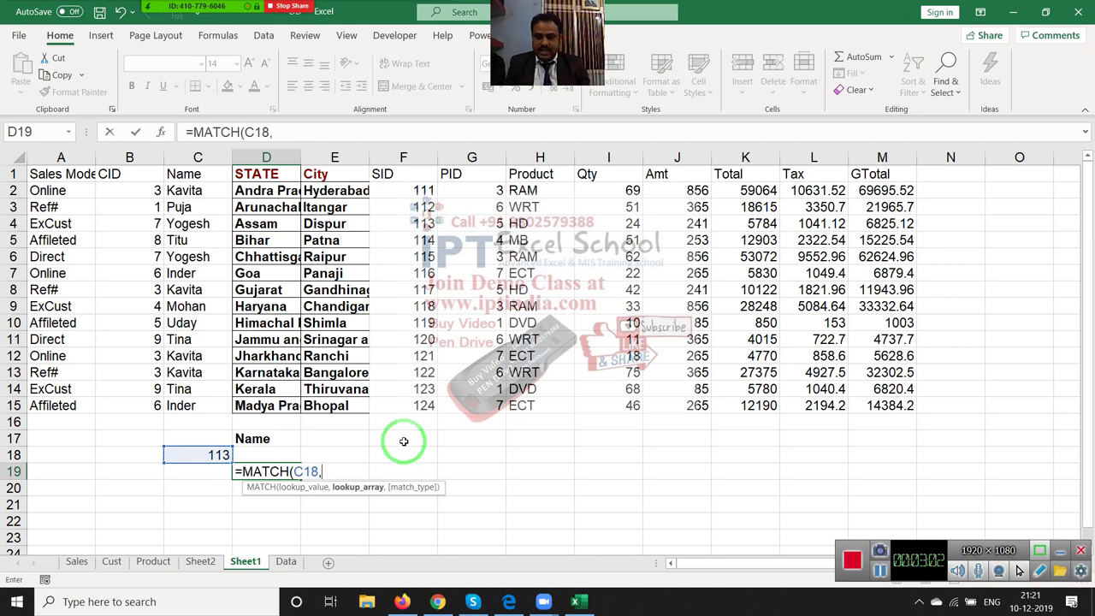
mouse_move(89, 175)
mouse_down()
mouse_move(926, 413)
mouse_move(907, 409)
mouse_up()
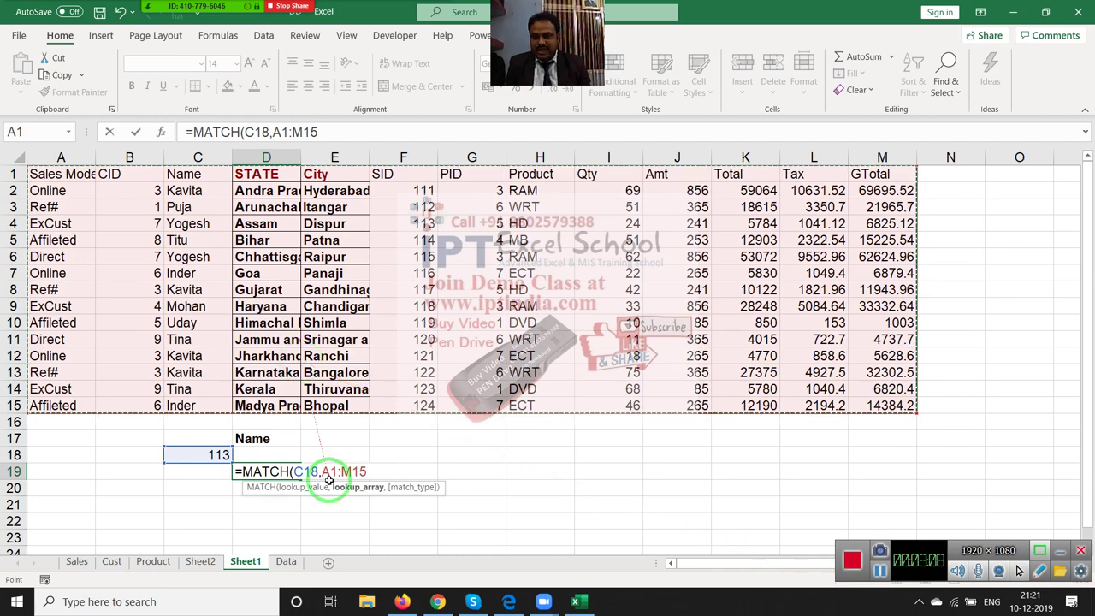
drag(321, 472, 373, 473)
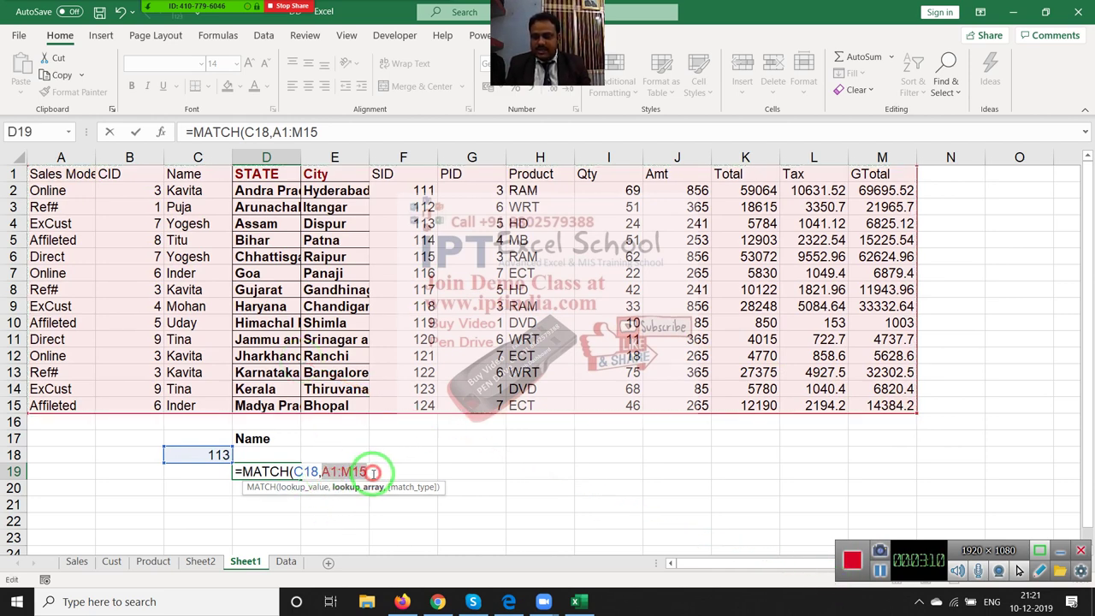
key(BackSpace)
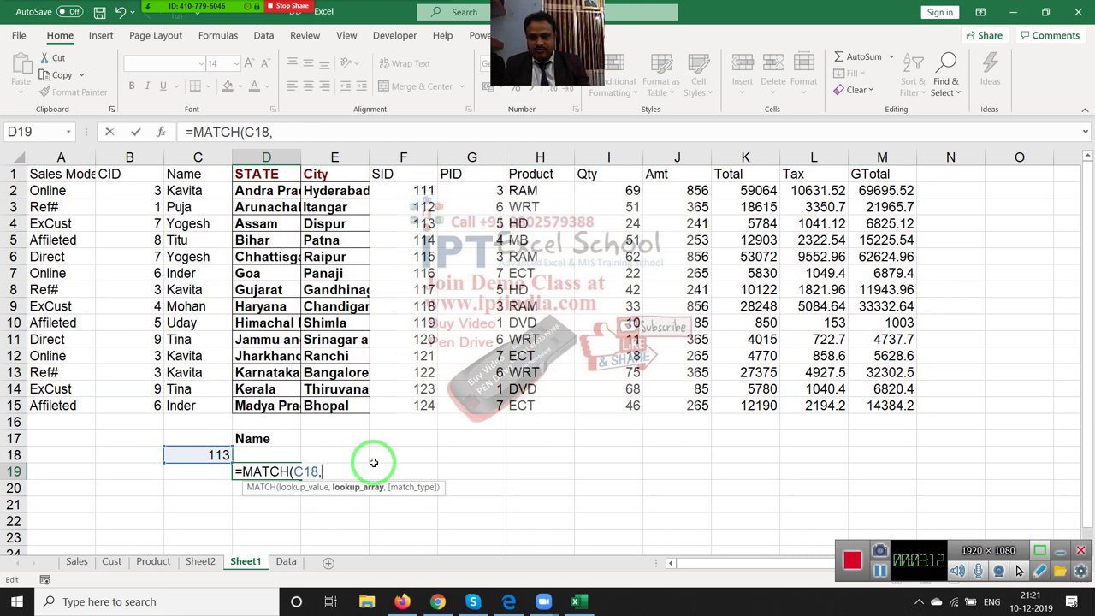
drag(407, 174, 408, 406)
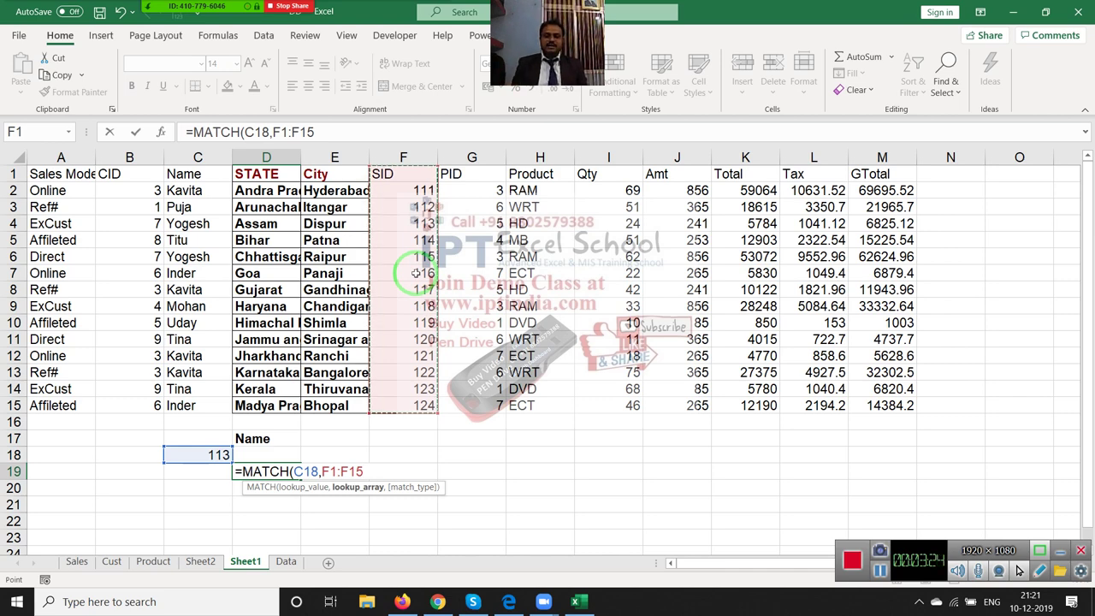
text(,)
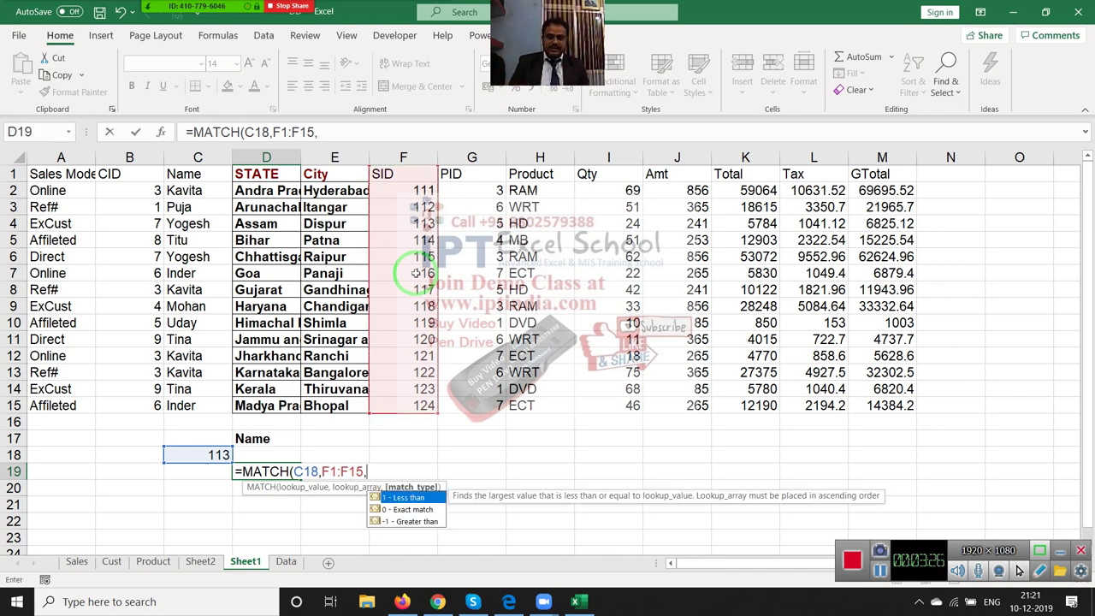
text(0))
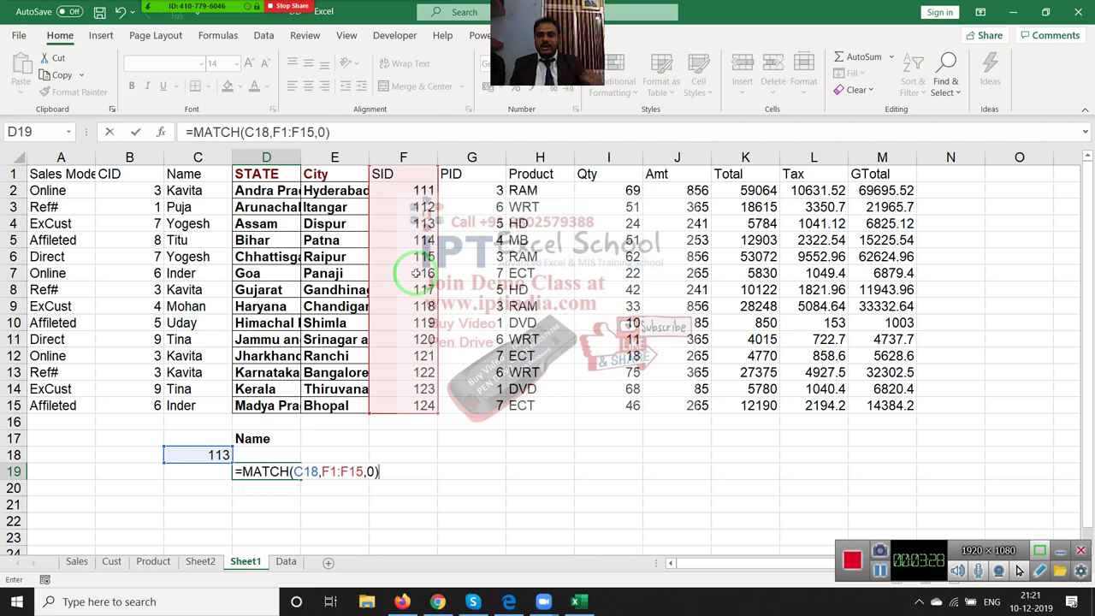
key(Return)
key(Up)
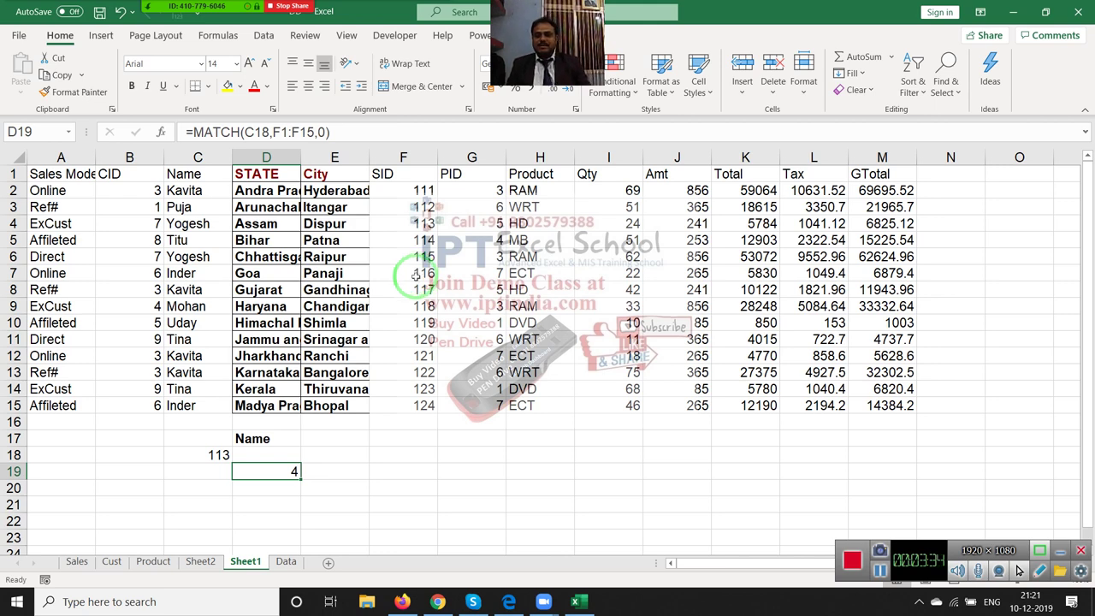
- Count down F1 to F4 to show SID 113 is the fourth item
drag(440, 109, 340, 301)
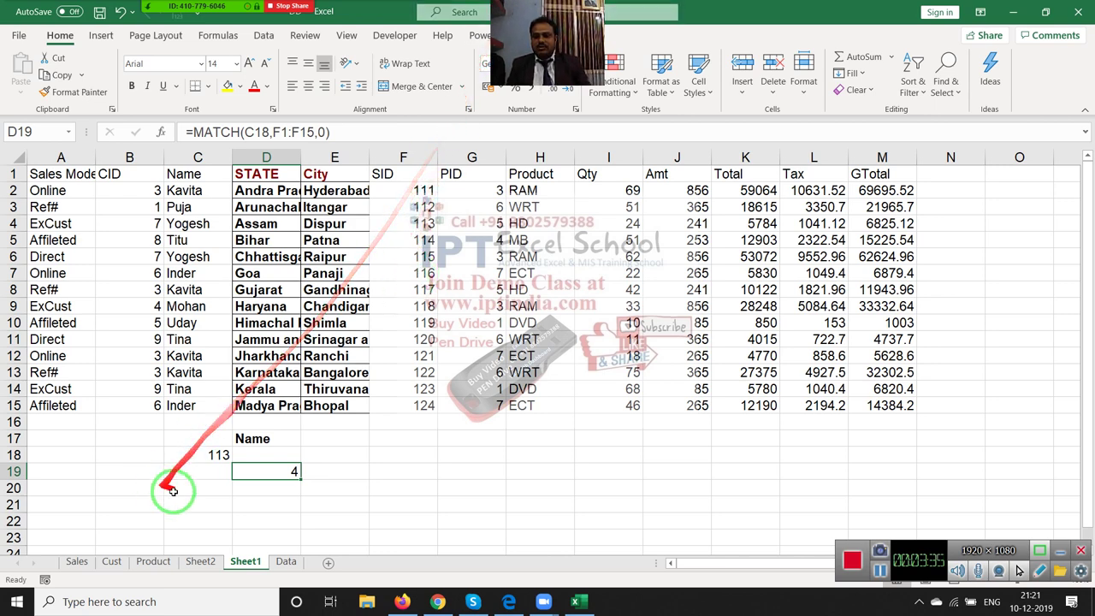
click(399, 225)
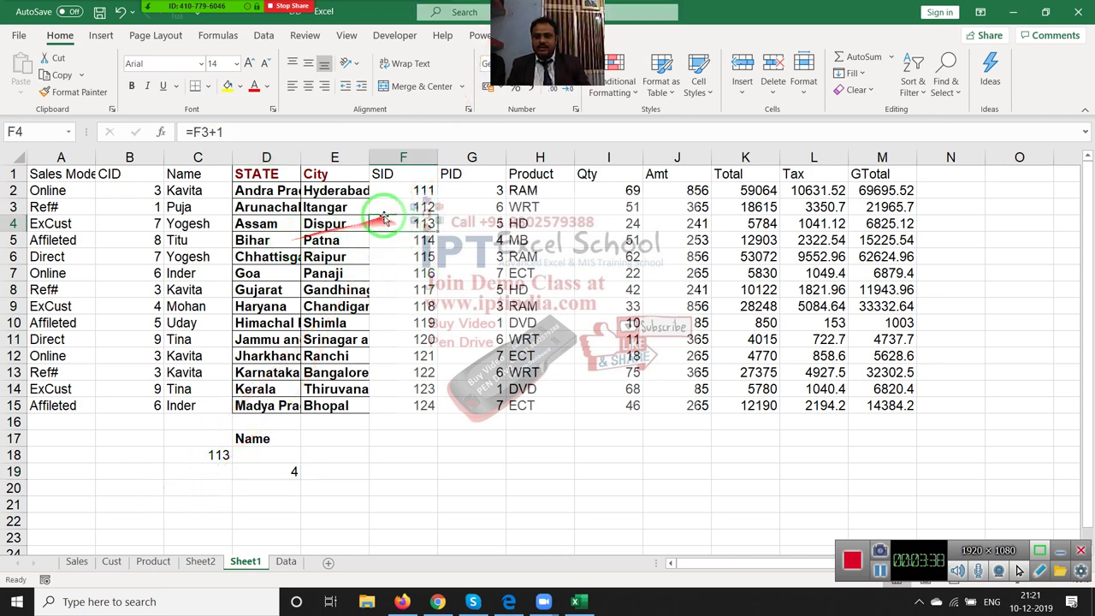
click(397, 174)
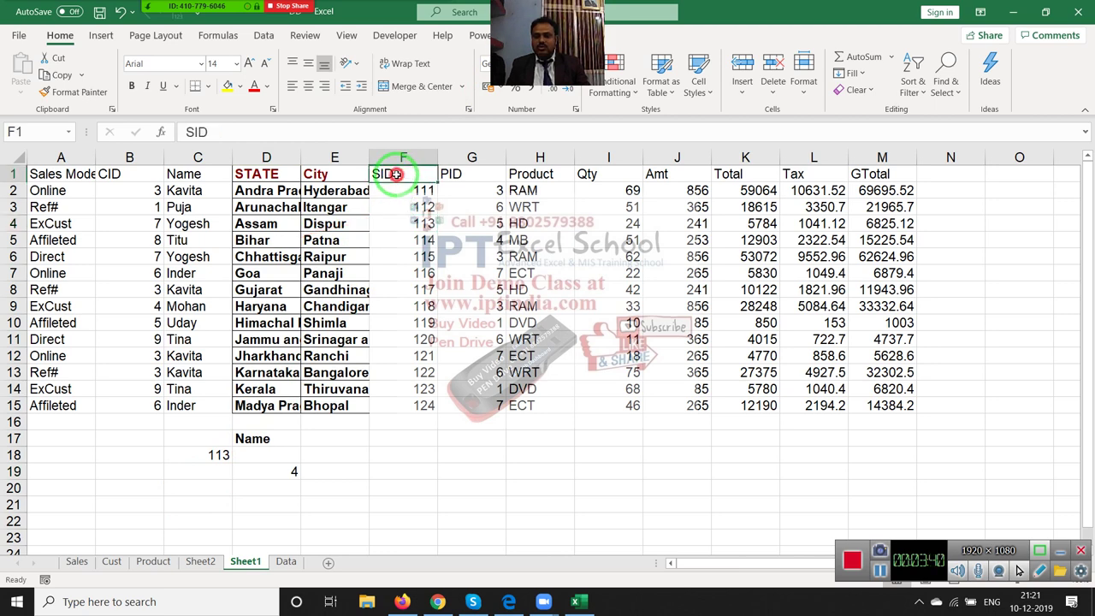
click(399, 191)
click(399, 209)
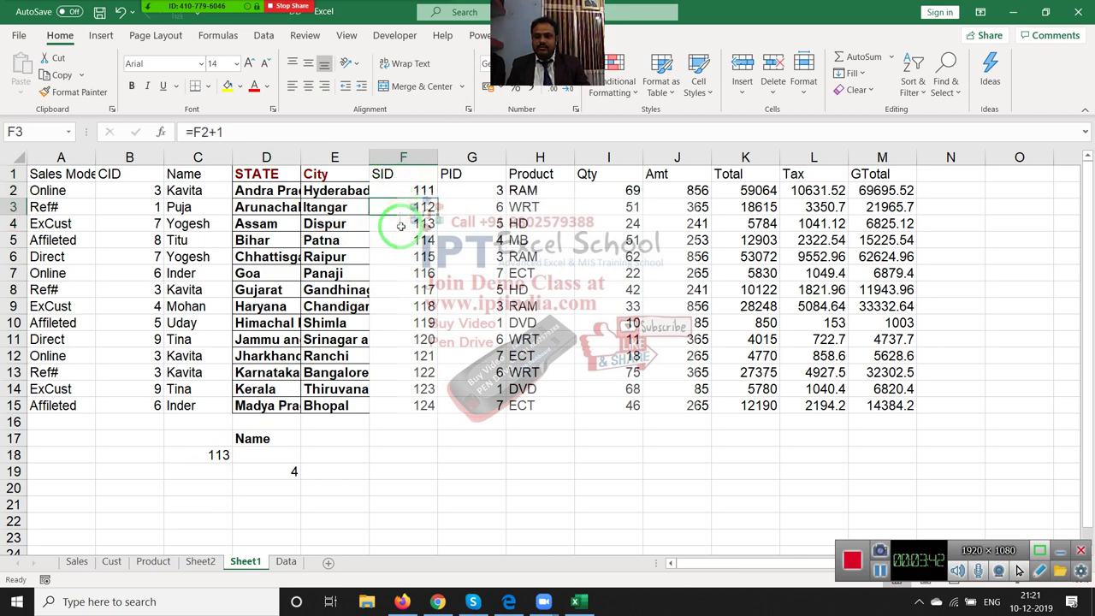
click(400, 224)
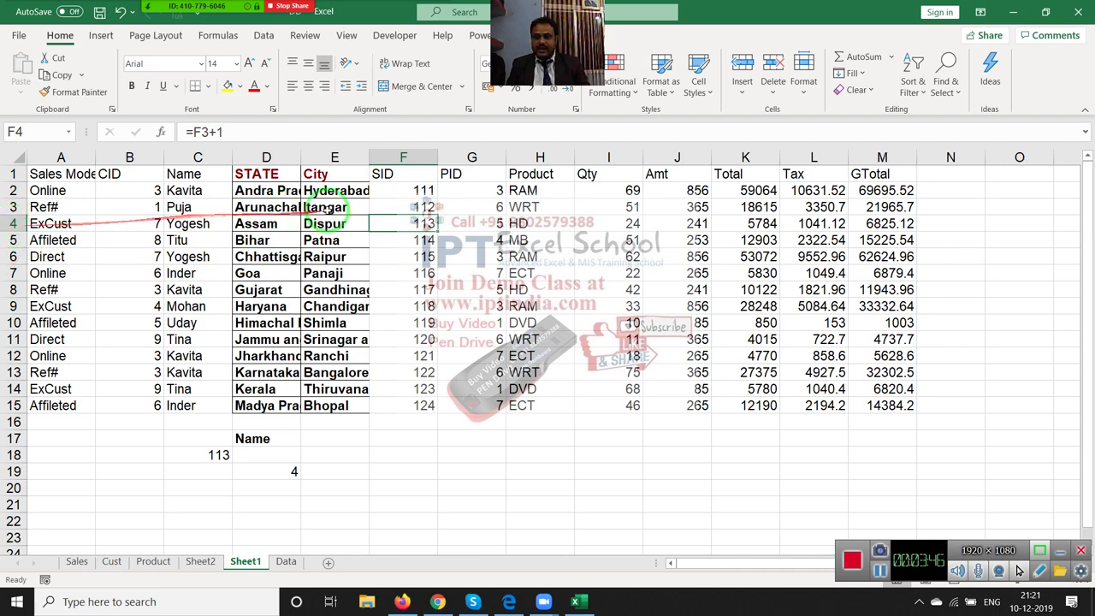
drag(342, 350, 306, 459)
click(291, 456)
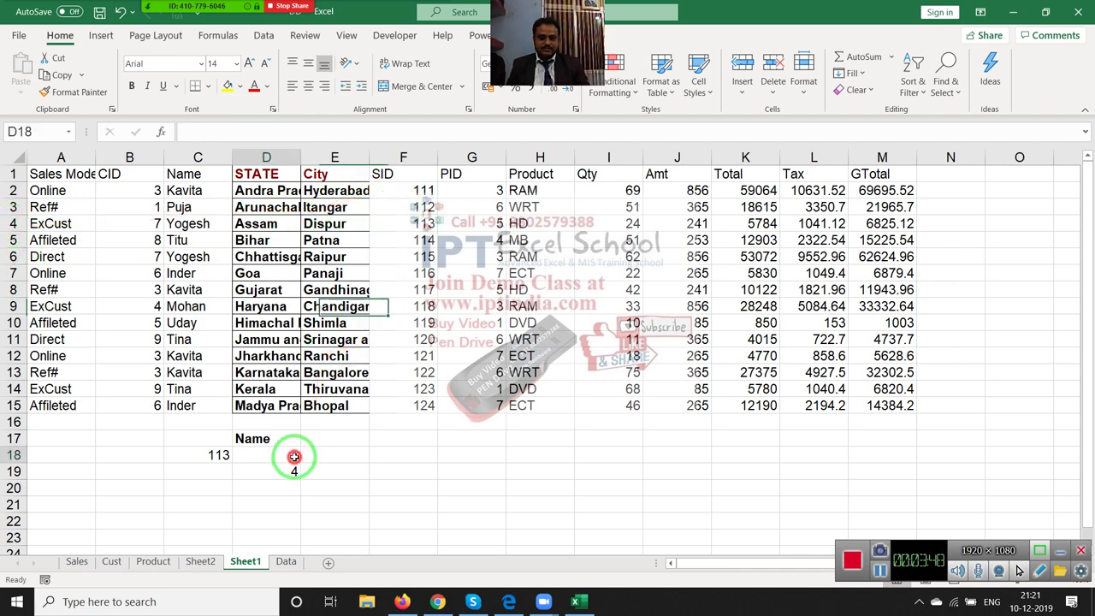
- Enter =INDEX(A1:M15,4,3) in D18 so it returns Yogesh
text(=i)
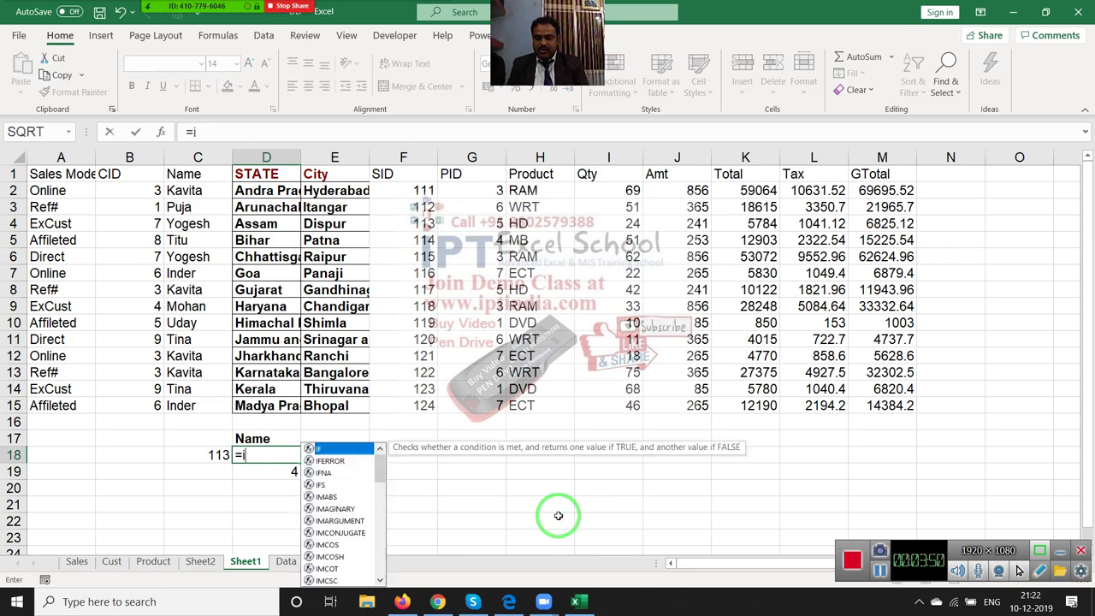
text(nd)
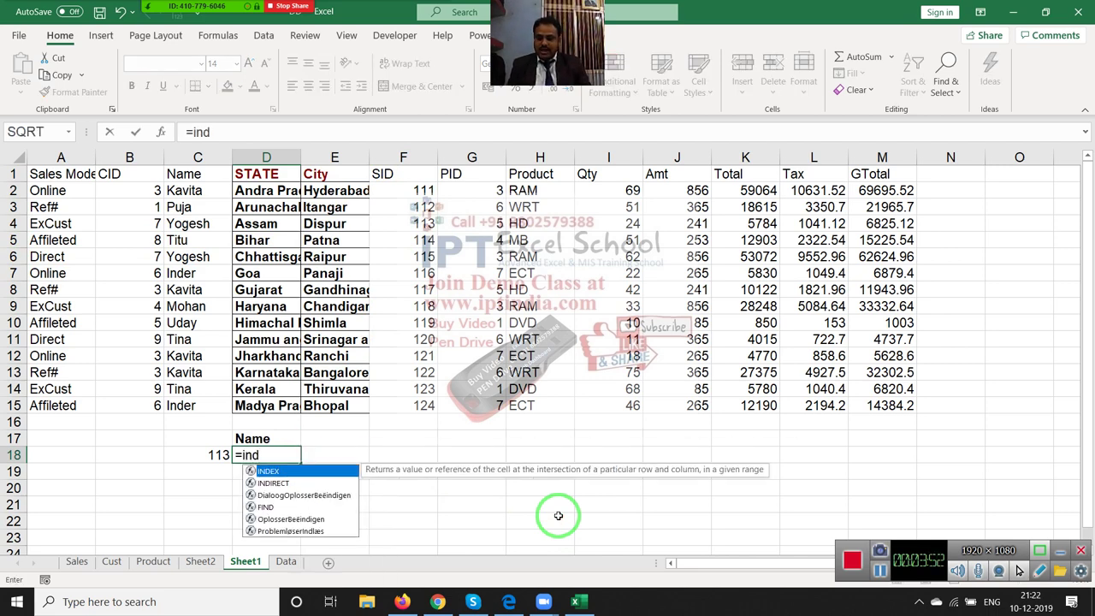
key(Tab)
click(72, 175)
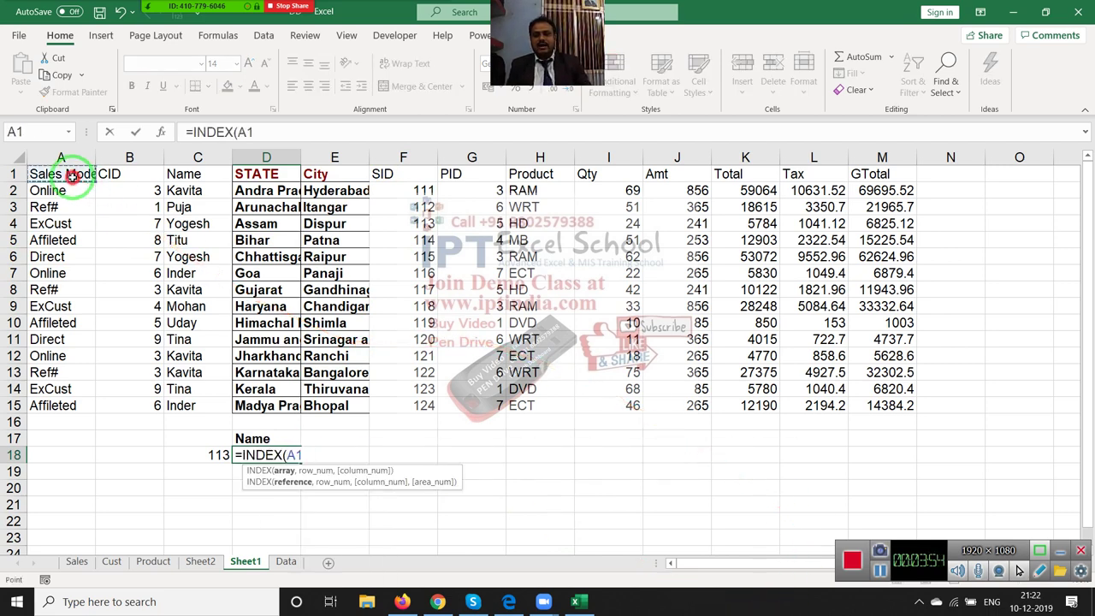
drag(73, 174, 862, 417)
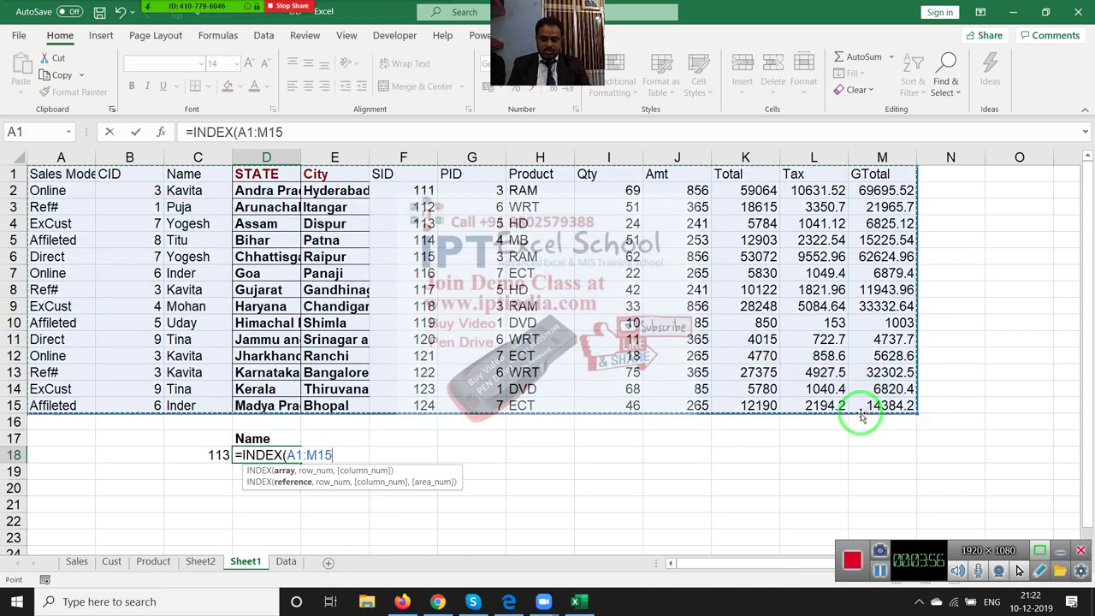
text(,)
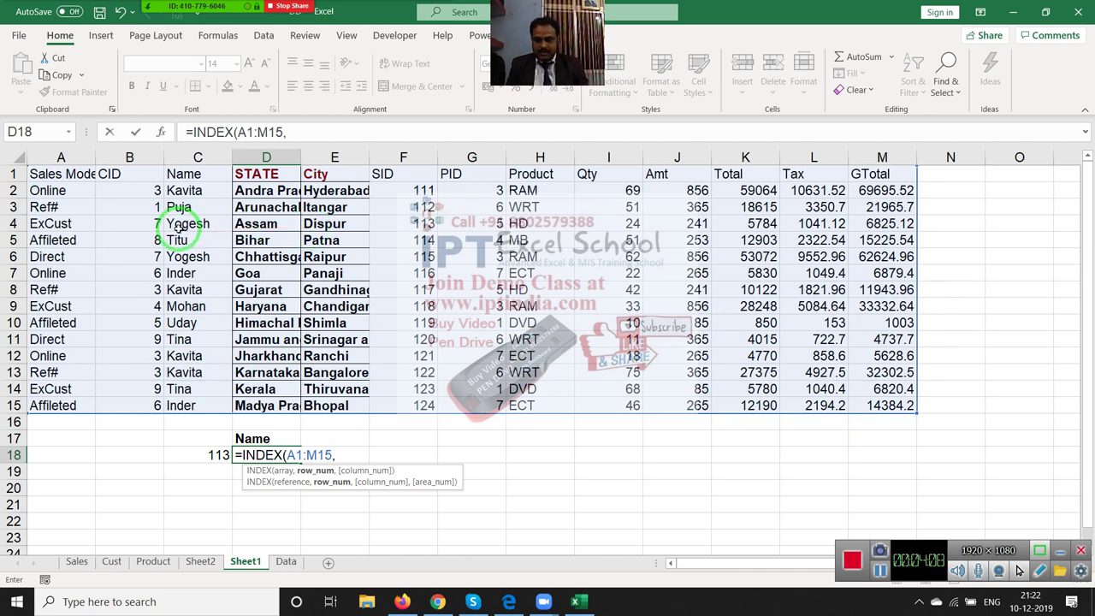
text(4,3)
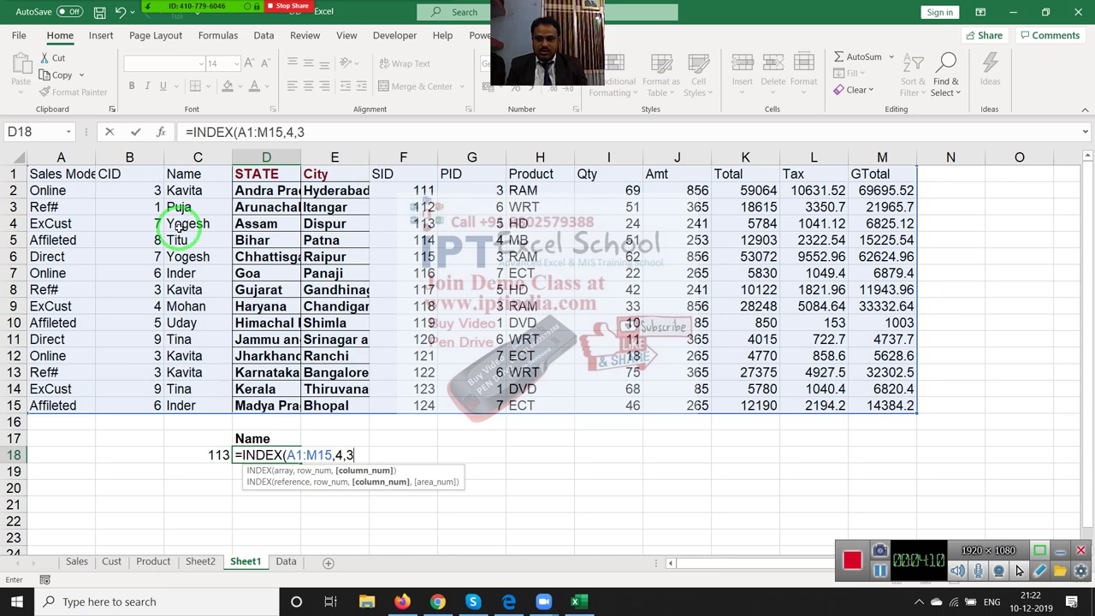
key(Return)
key(Up)
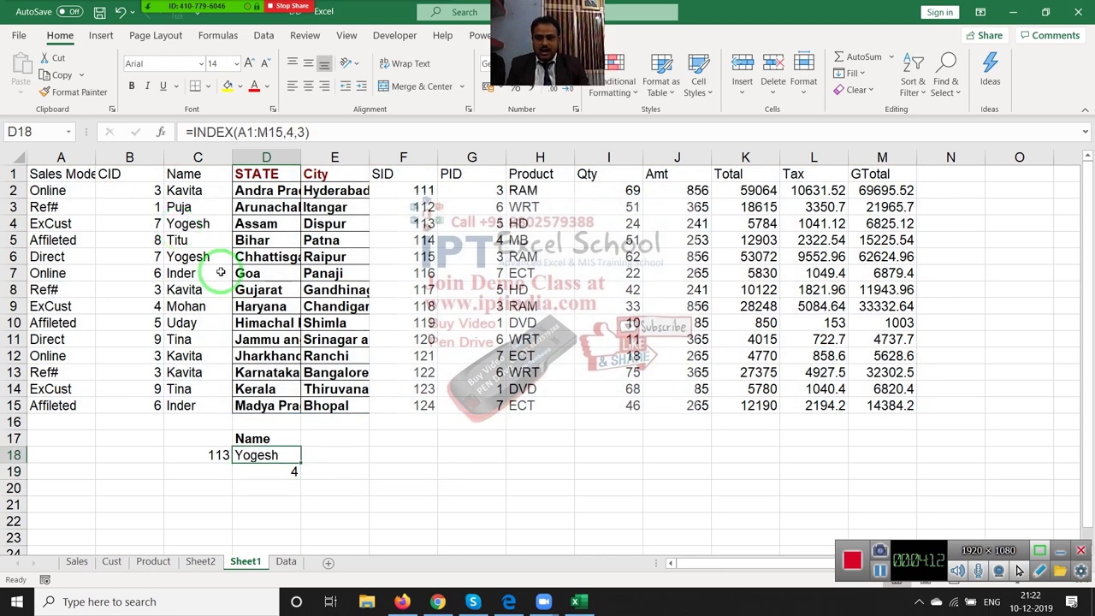
- Replace the fixed row 4 in D18's INDEX formula with D19's MATCH result
click(405, 257)
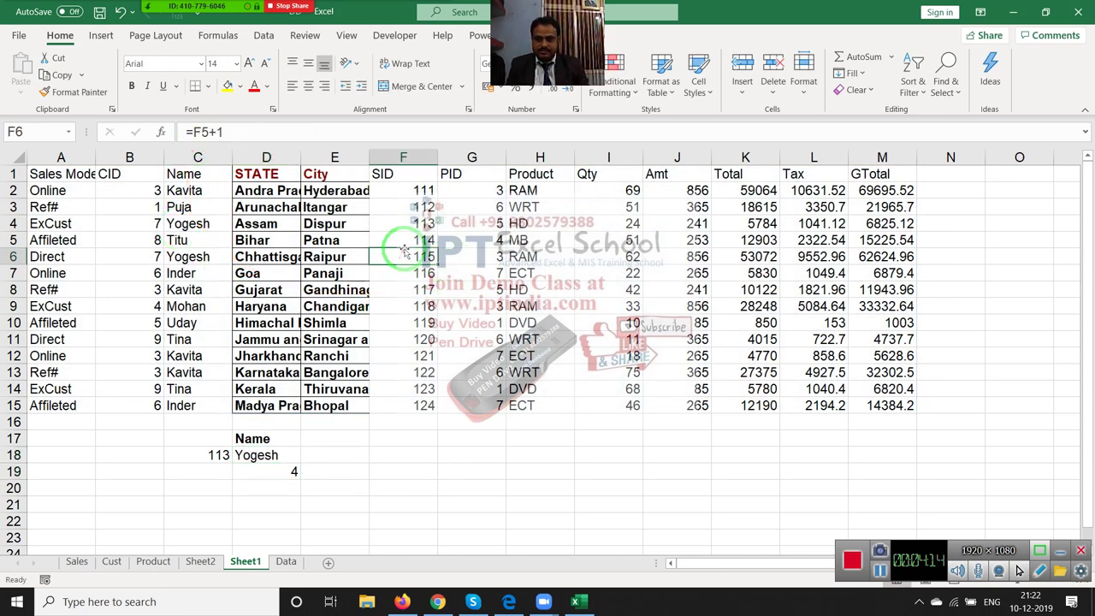
click(404, 224)
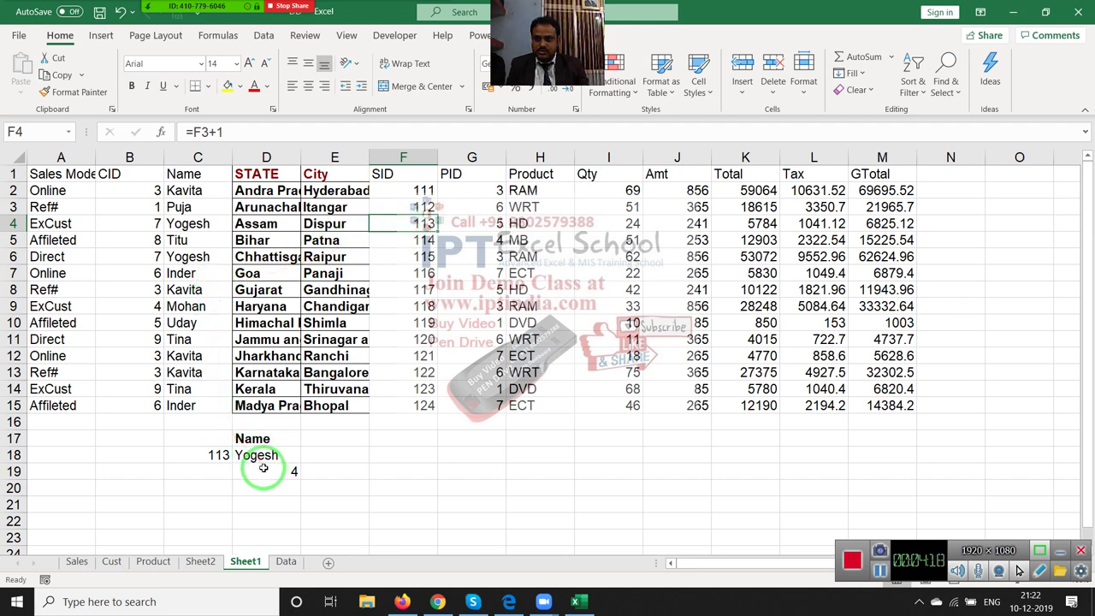
click(267, 453)
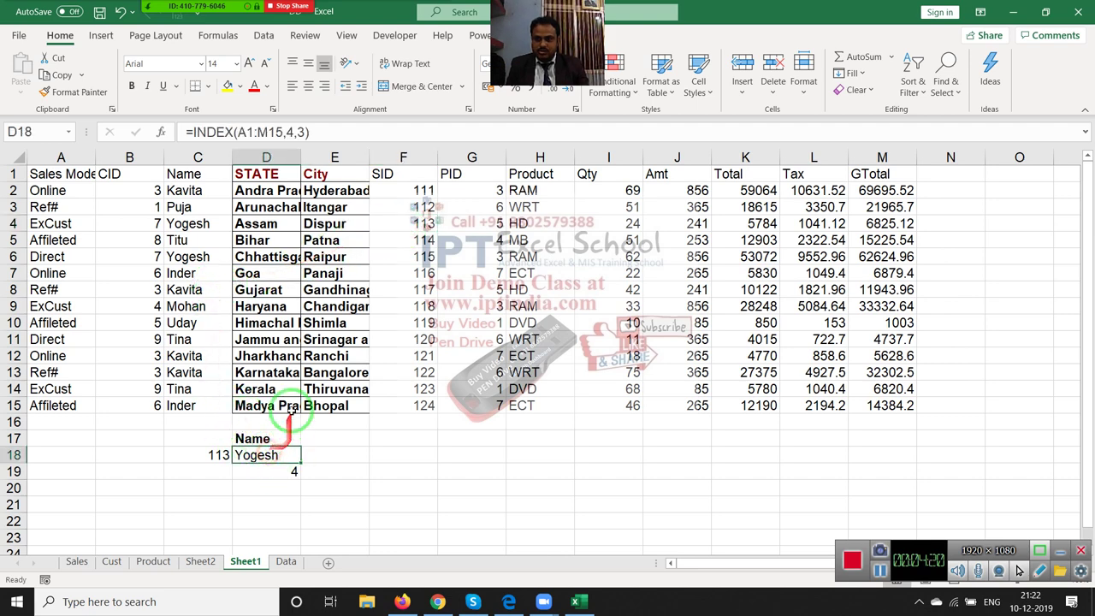
drag(298, 402, 294, 157)
click(295, 132)
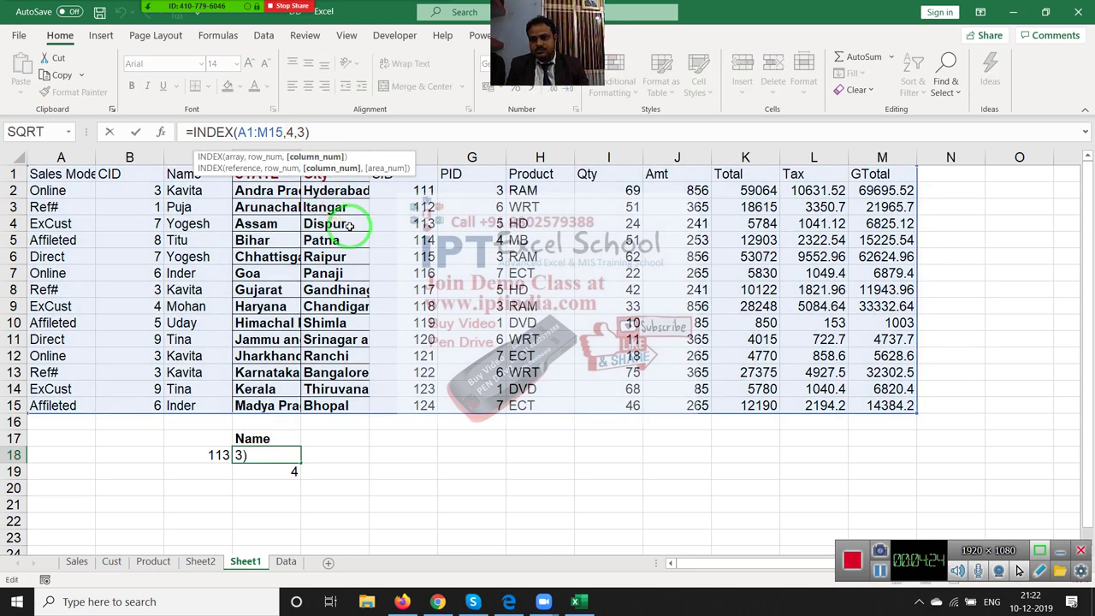
click(291, 133)
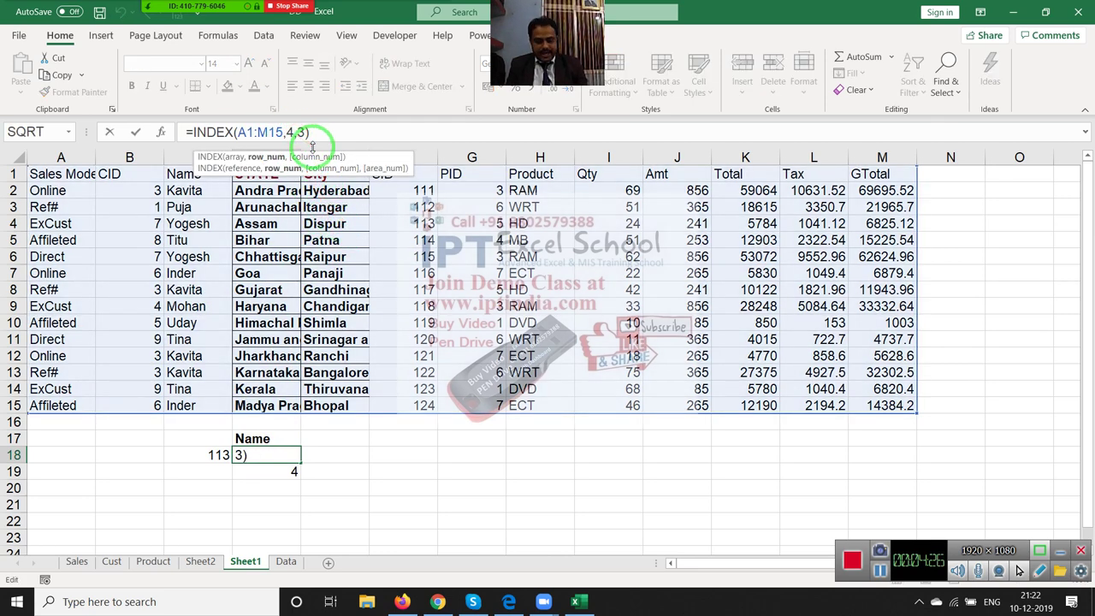
key(BackSpace)
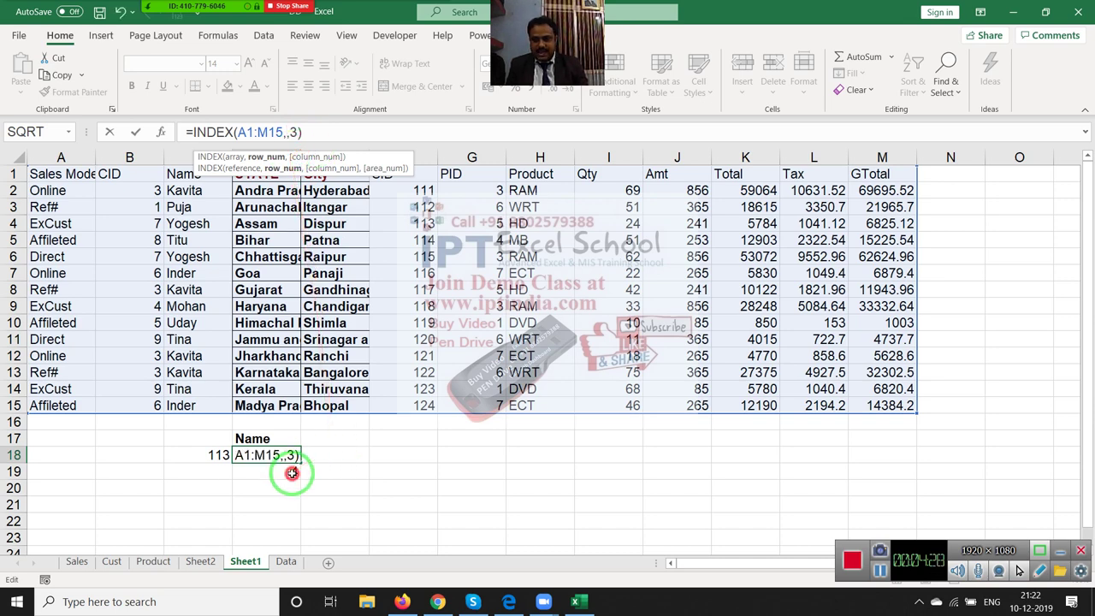
click(291, 473)
key(Return)
key(Up)
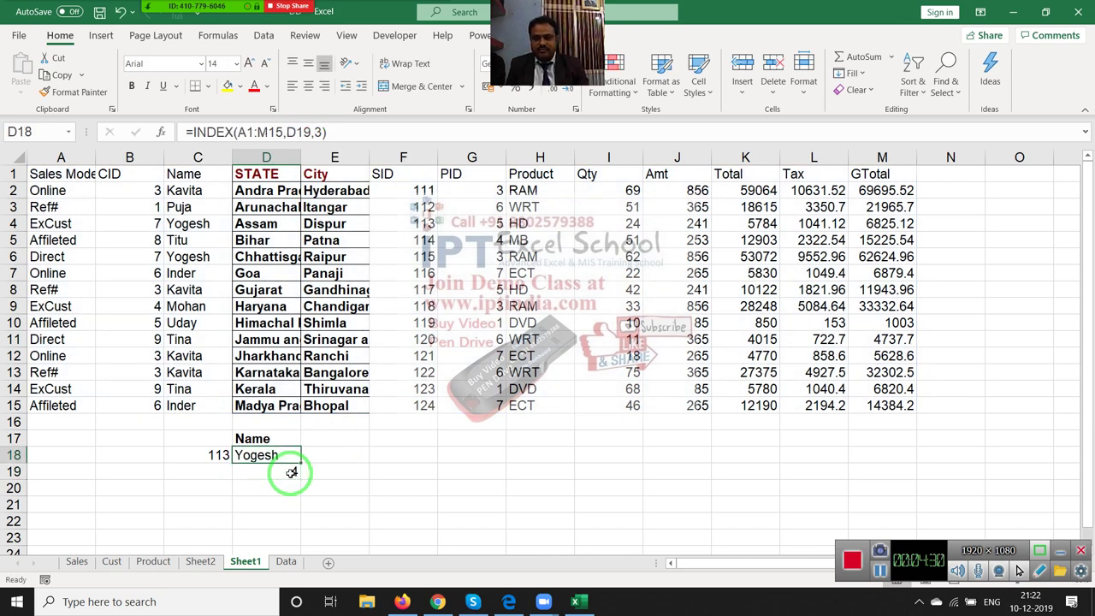
- Test SIDs 112 and 122 in C18, confirming Kavita and position 13
click(205, 455)
text(1)
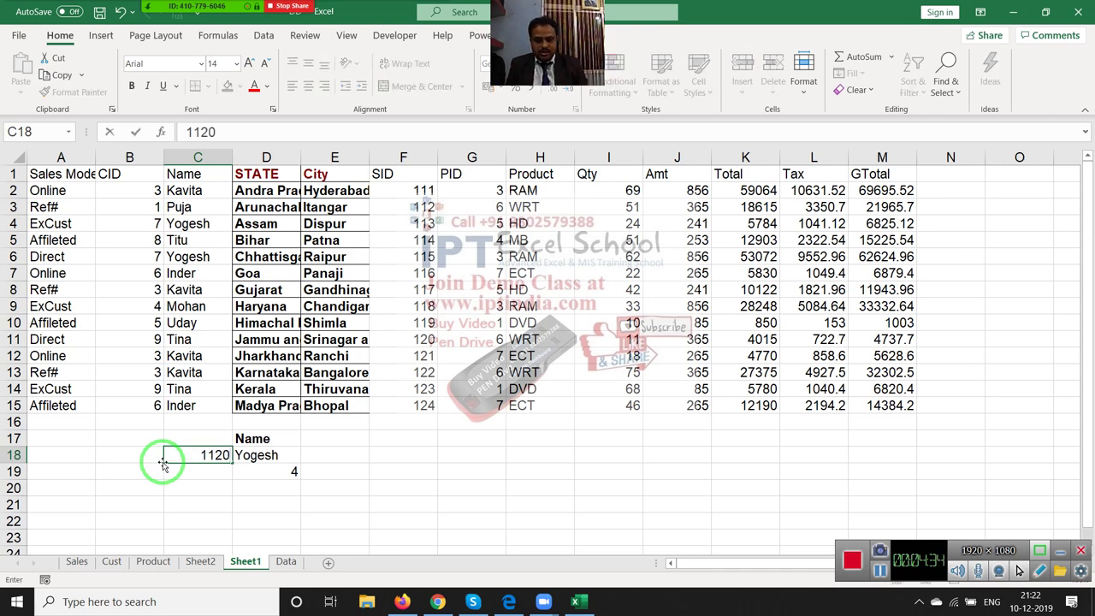
key(Return)
key(Up)
text(1)
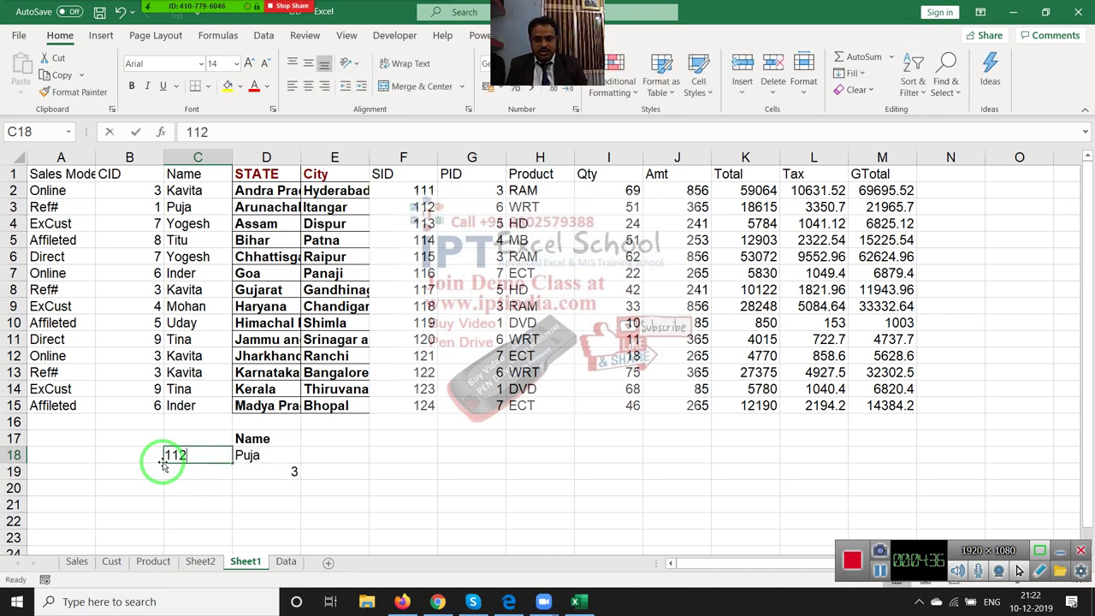
key(Return)
key(Up)
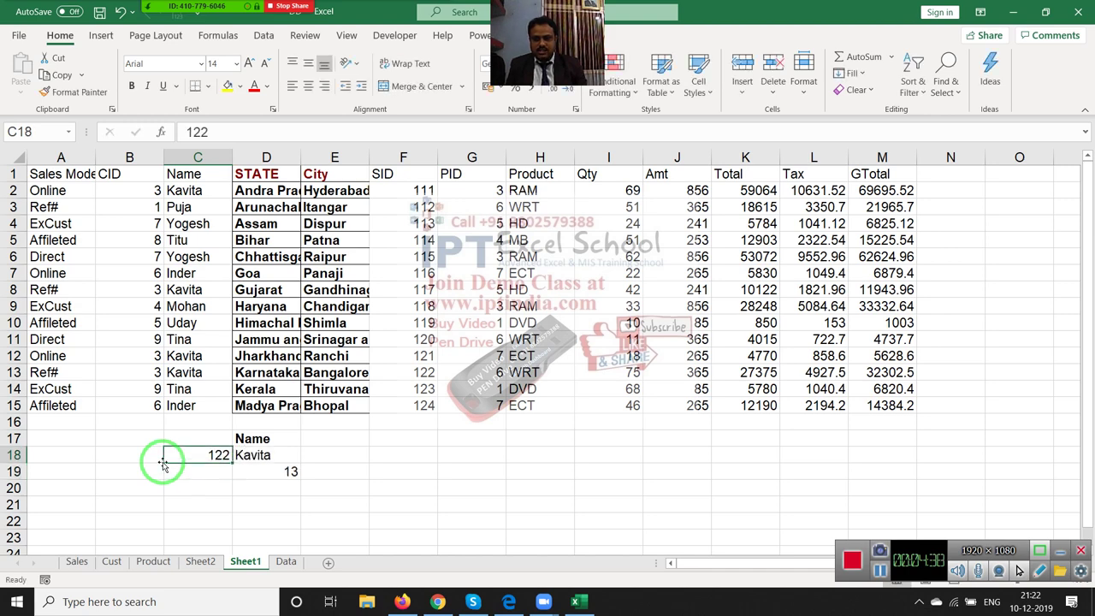
key(Right)
key(Down)
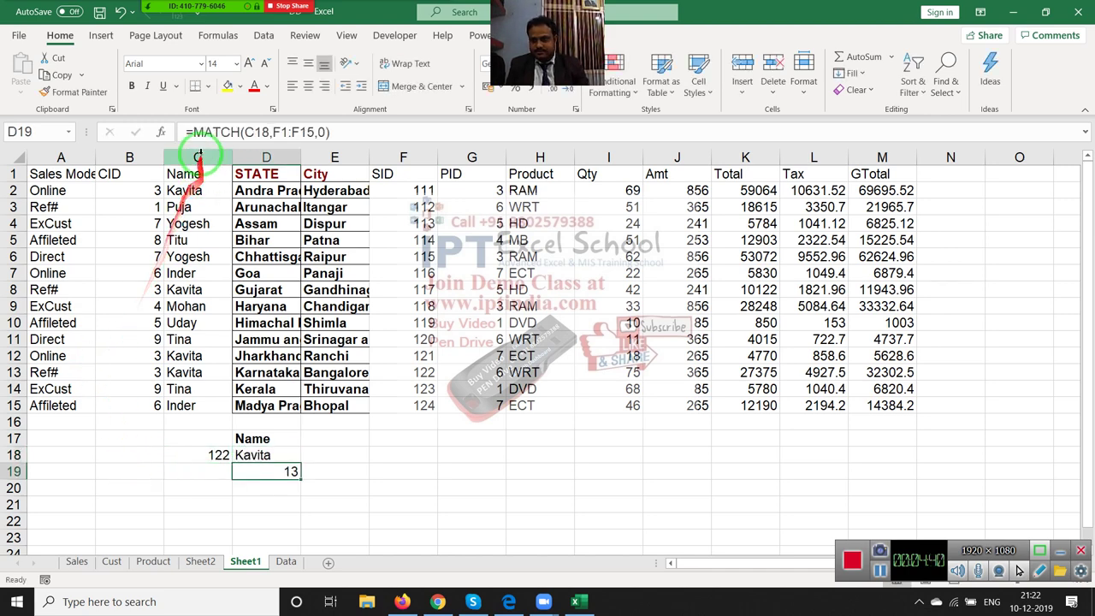
- Replace D19 inside the INDEX formula with the pasted MATCH(C18,F1:F15,0) expression
double_click(245, 132)
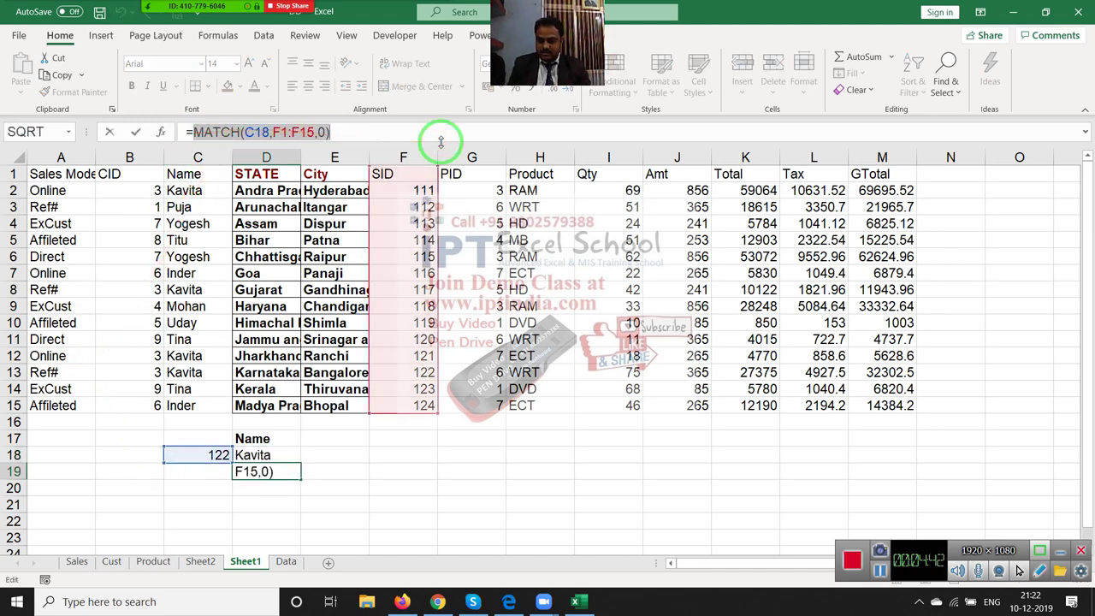
key(Escape)
drag(441, 147, 318, 490)
click(265, 455)
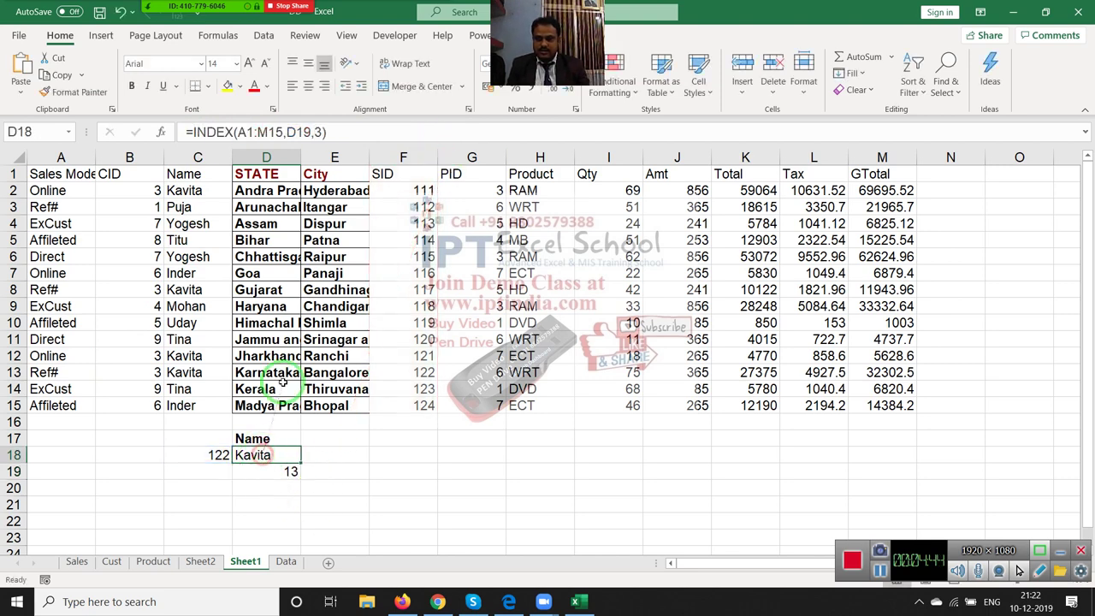
click(301, 131)
double_click(301, 132)
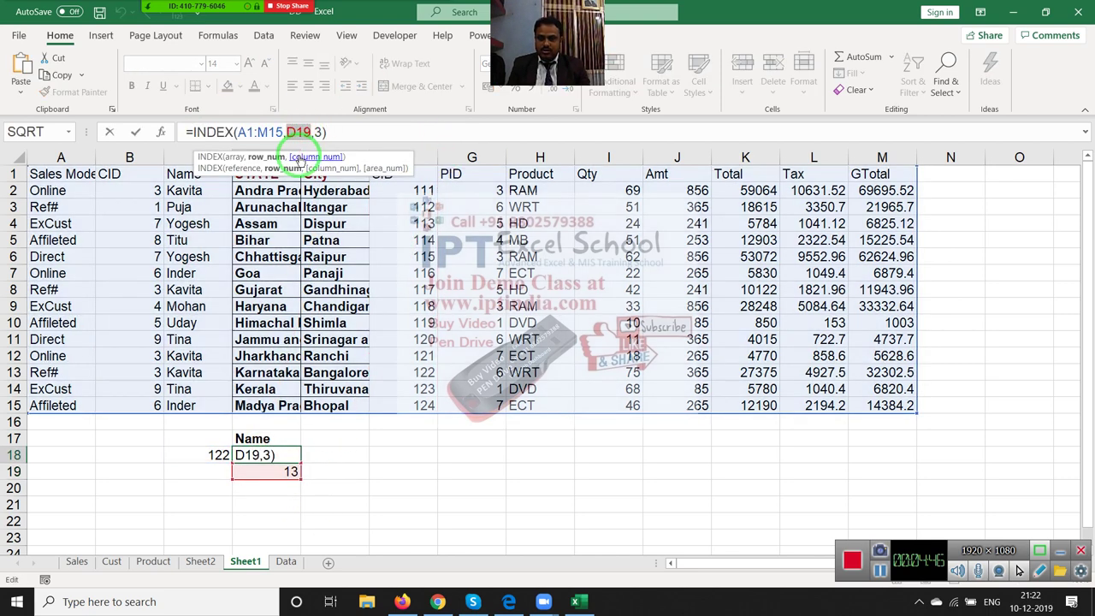
text(MATCH(C18,F1:F15,0))
key(Return)
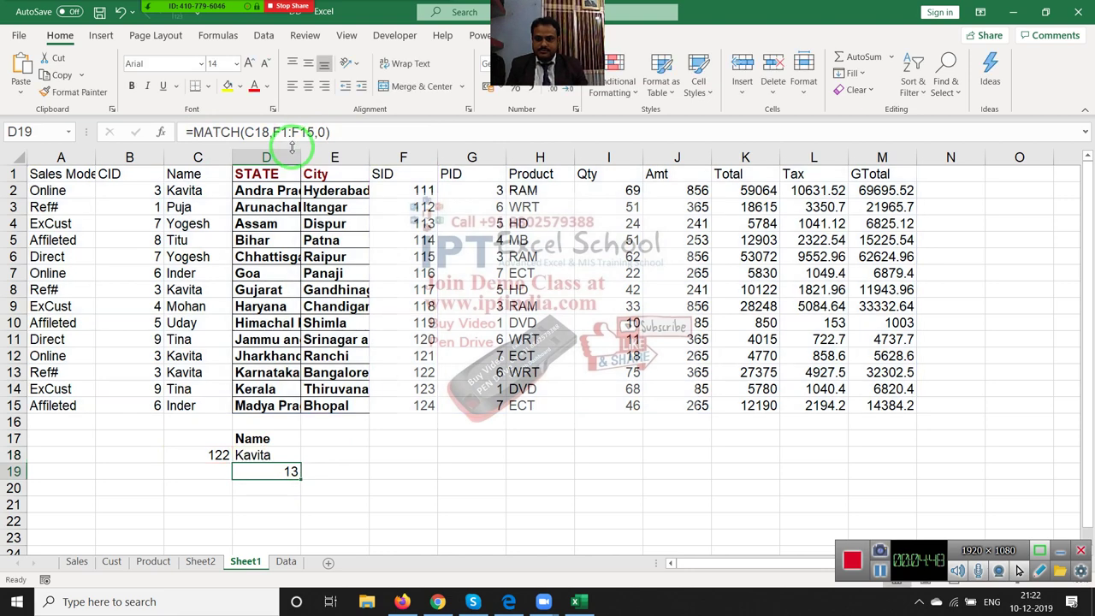
key(Up)
key(Left)
- Change the SID in C18 to 114 so the Name lookup in D18 shows Titu
text(11)
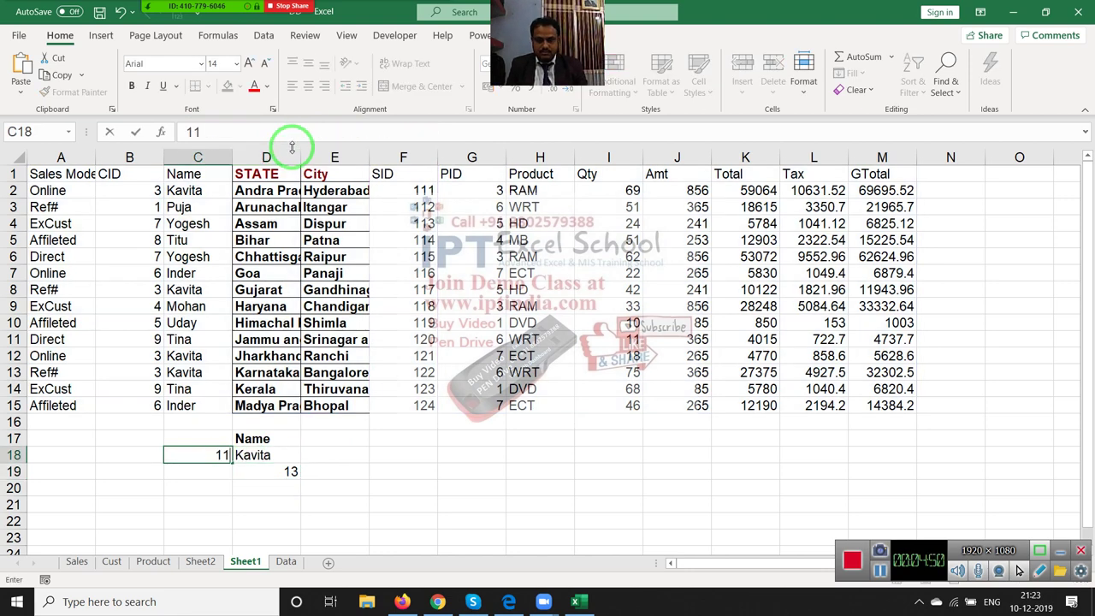
key(Return)
key(Up)
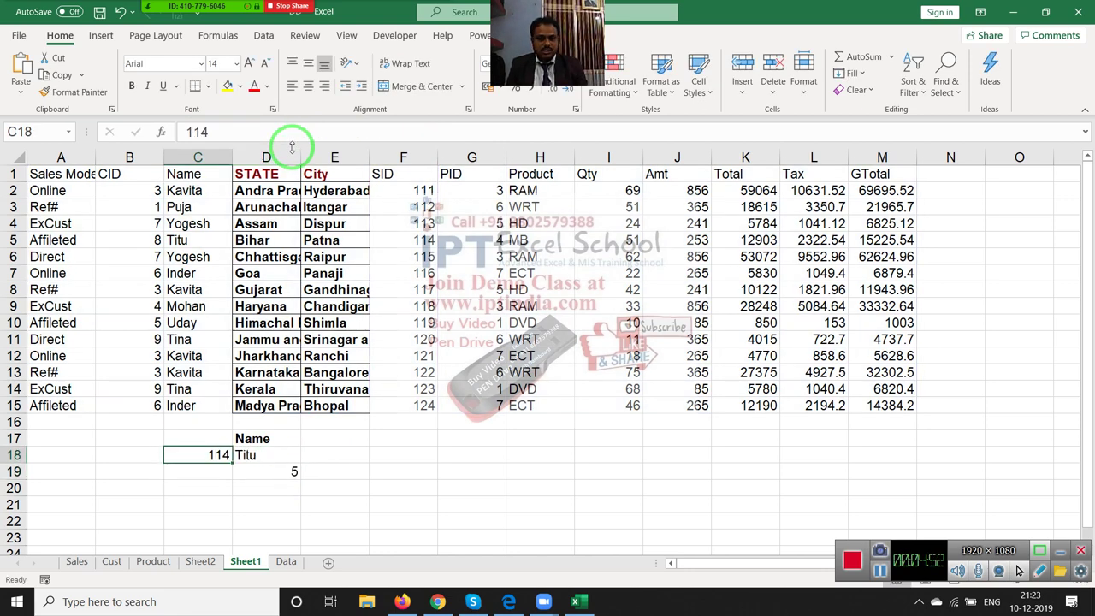
key(Right)
- Review D18's INDEX/MATCH formula without changes, then select the data table A1:M15
key(F2)
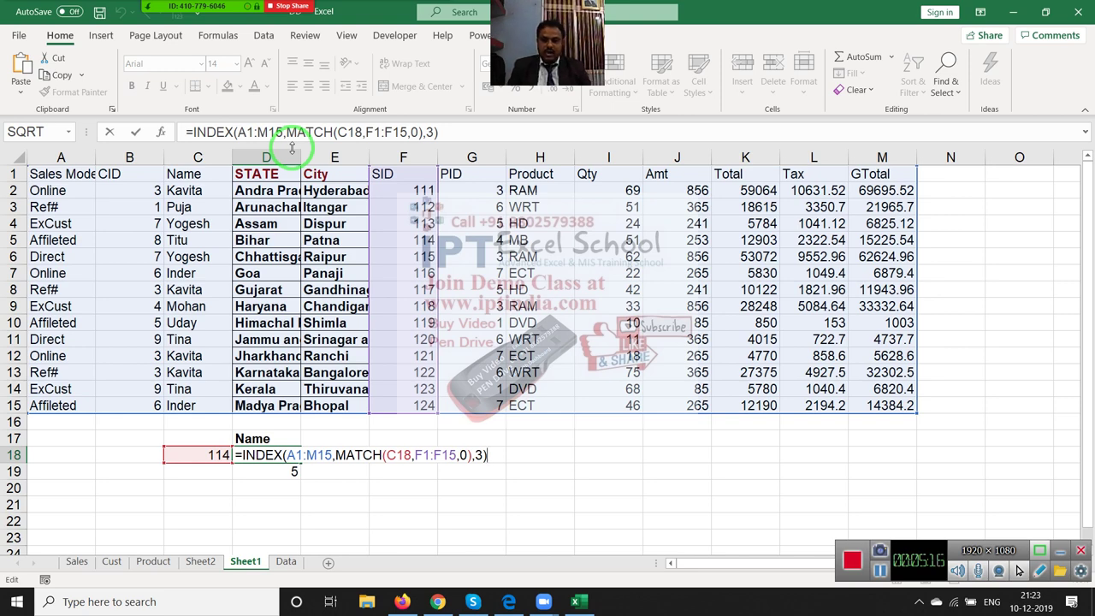
key(Return)
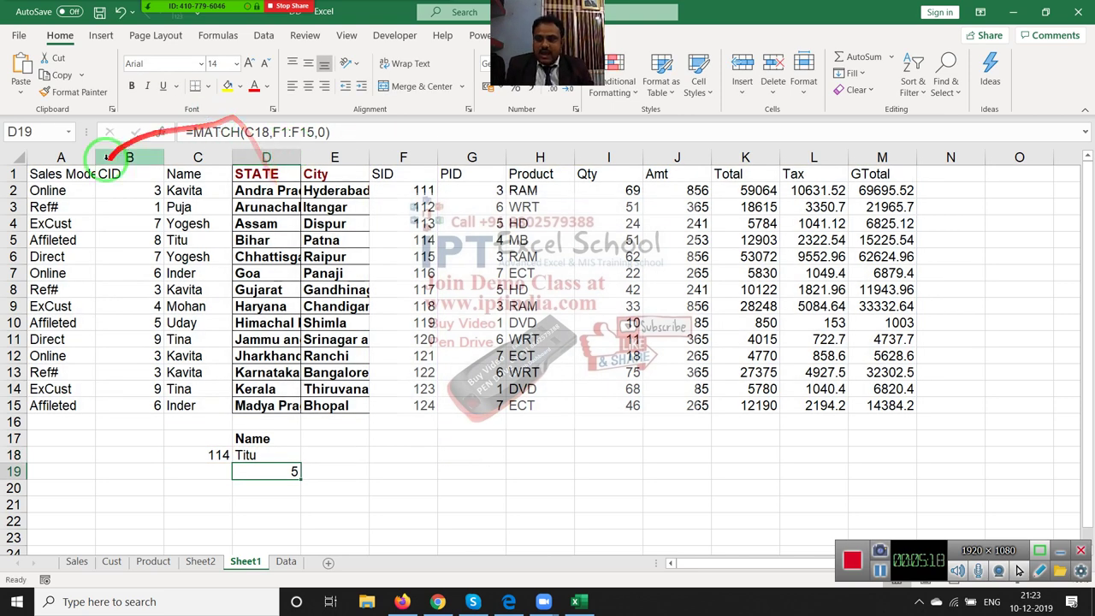
click(85, 172)
drag(84, 172, 882, 405)
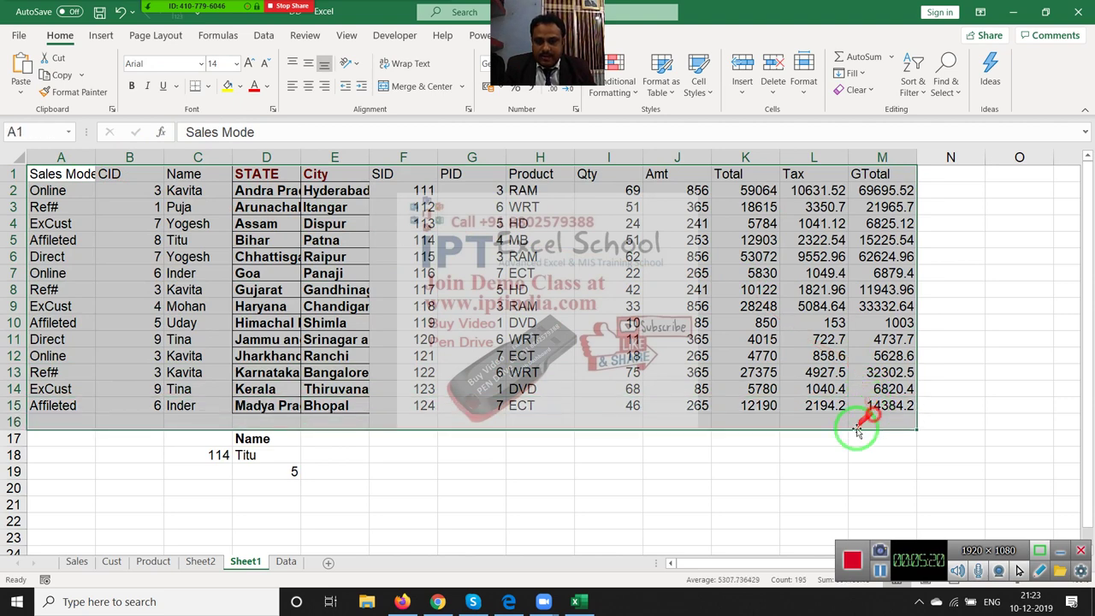
- Enter =OFFSET(A1,D19,3) in E18, anchored on A1 with D19's match position
click(324, 460)
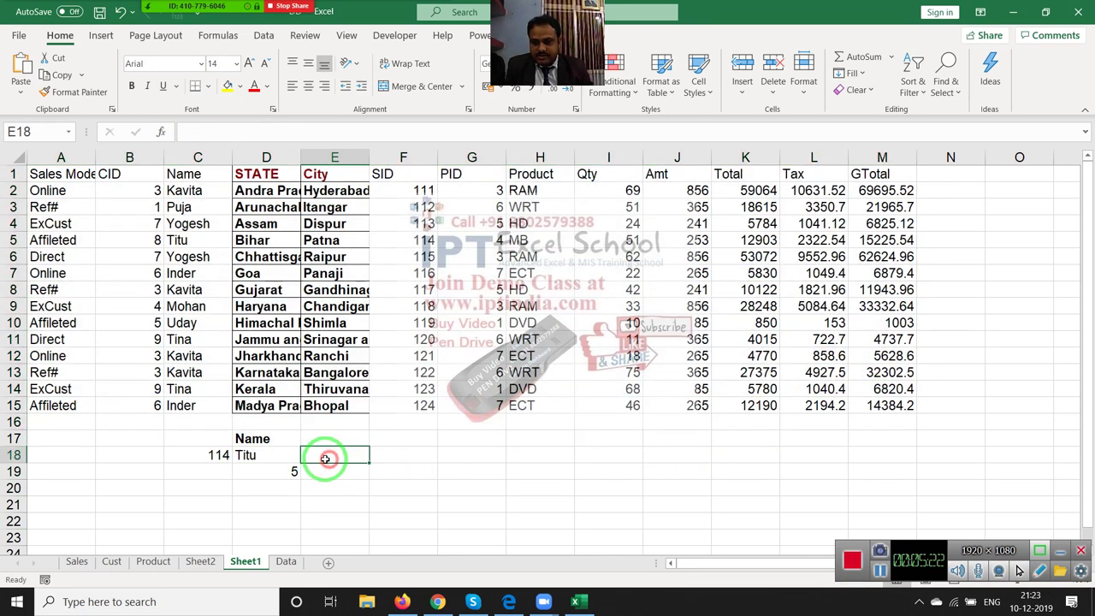
text(=of)
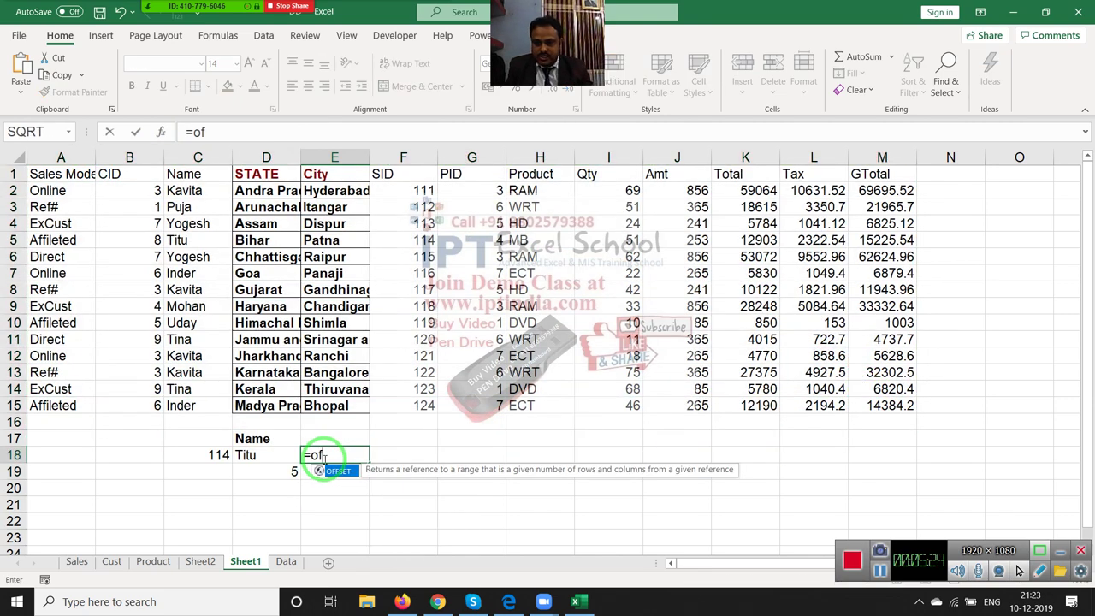
key(Tab)
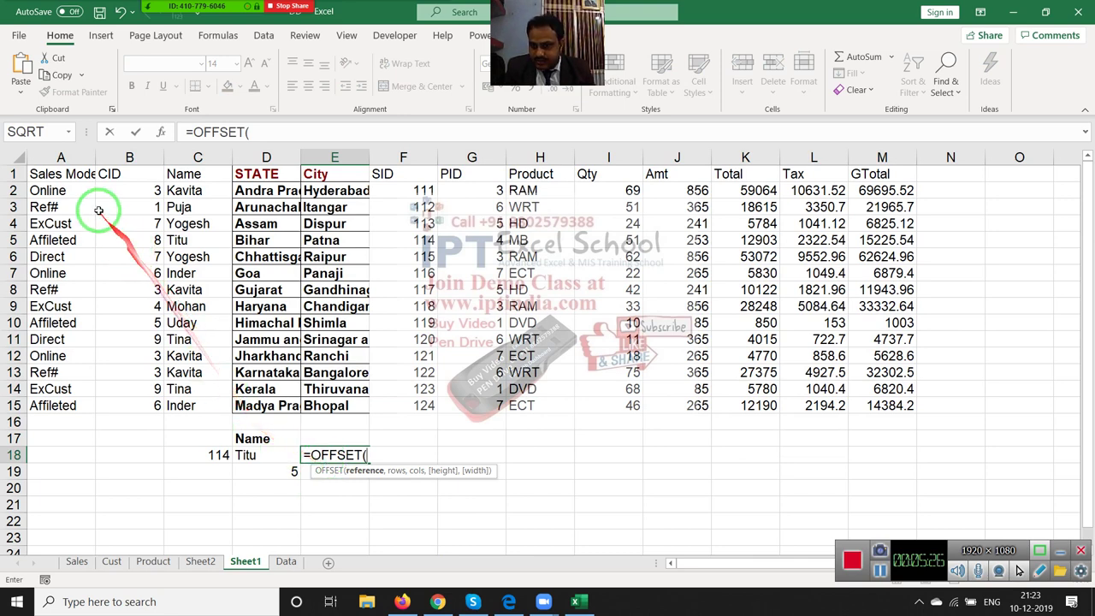
click(57, 173)
text(,)
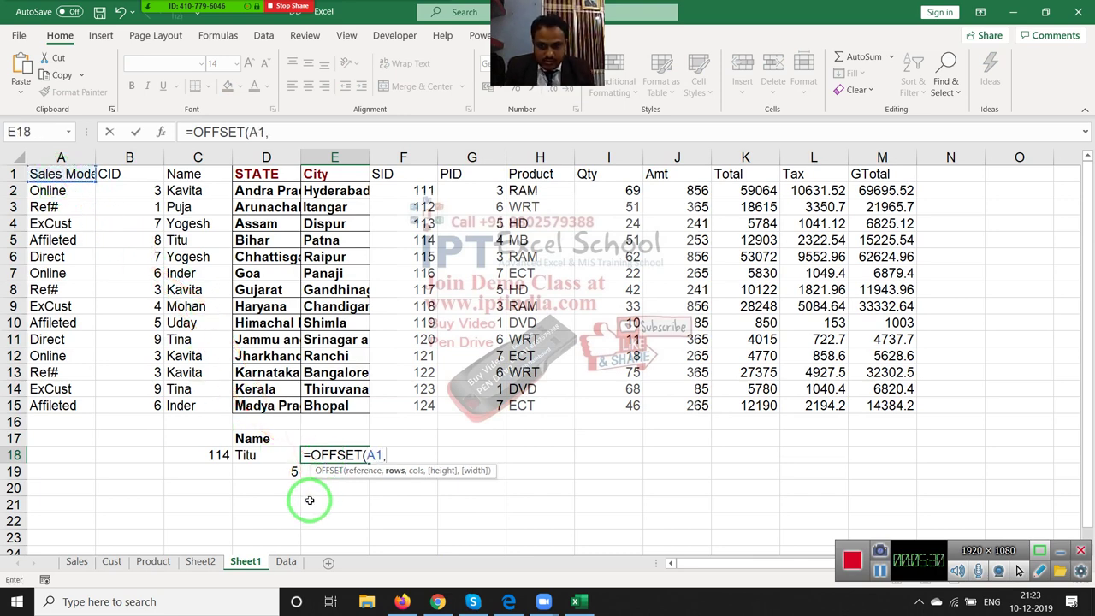
click(274, 472)
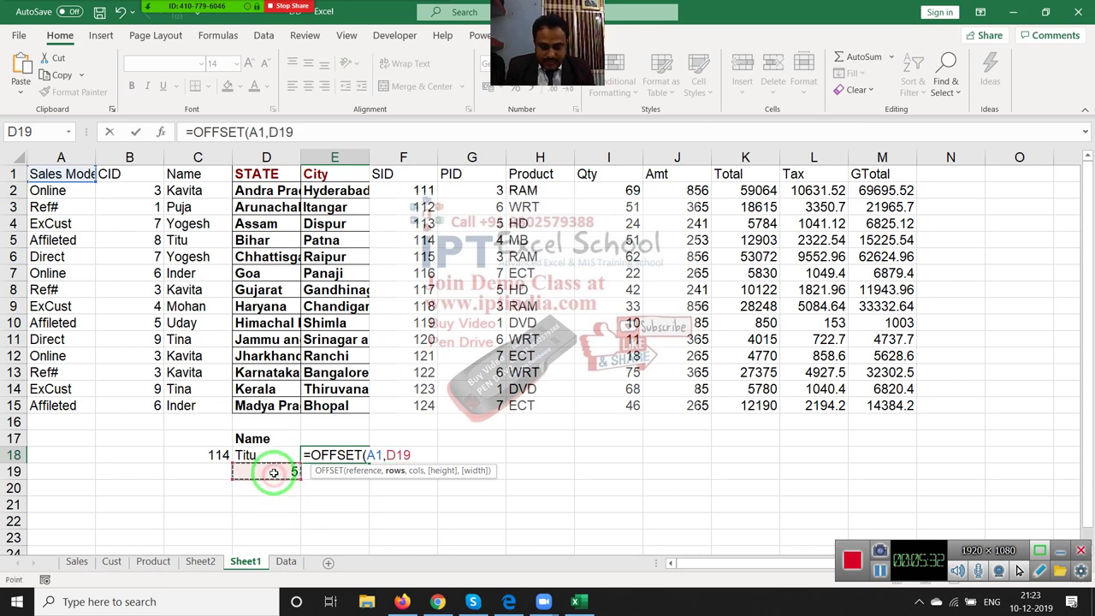
text(,3)
key(Return)
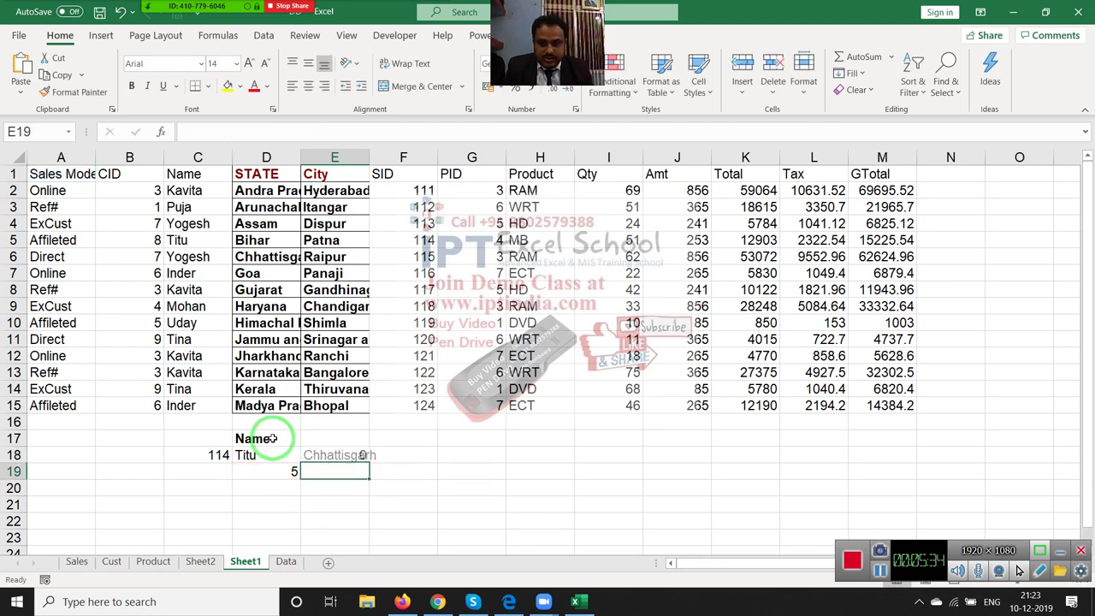
key(Up)
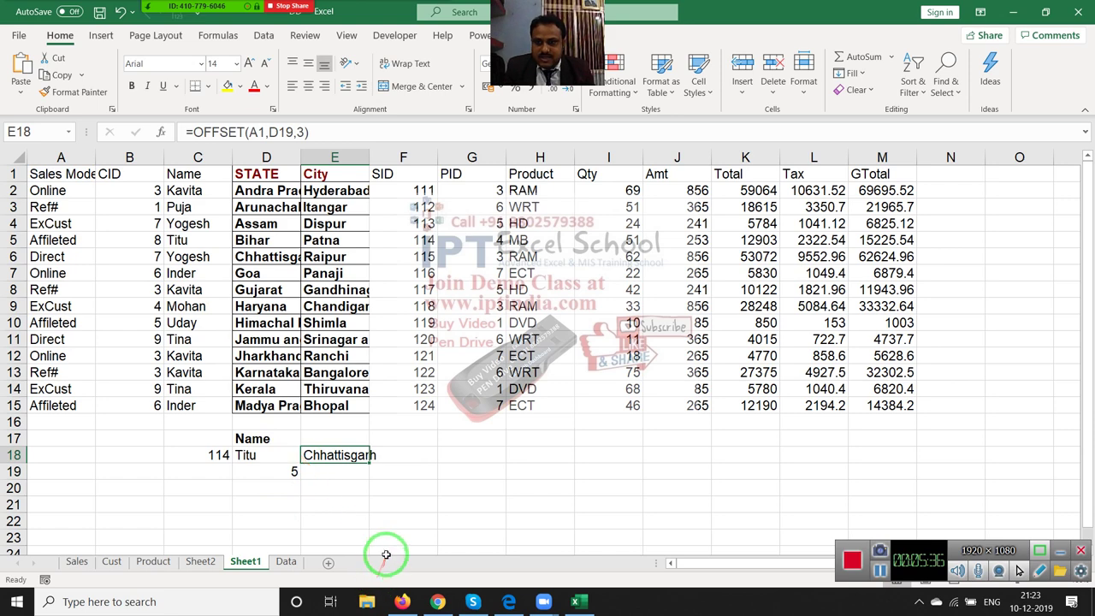
- Correct E18 to =OFFSET(A1,D19-1,2) so it returns Titu, then inspect D19's MATCH
double_click(338, 455)
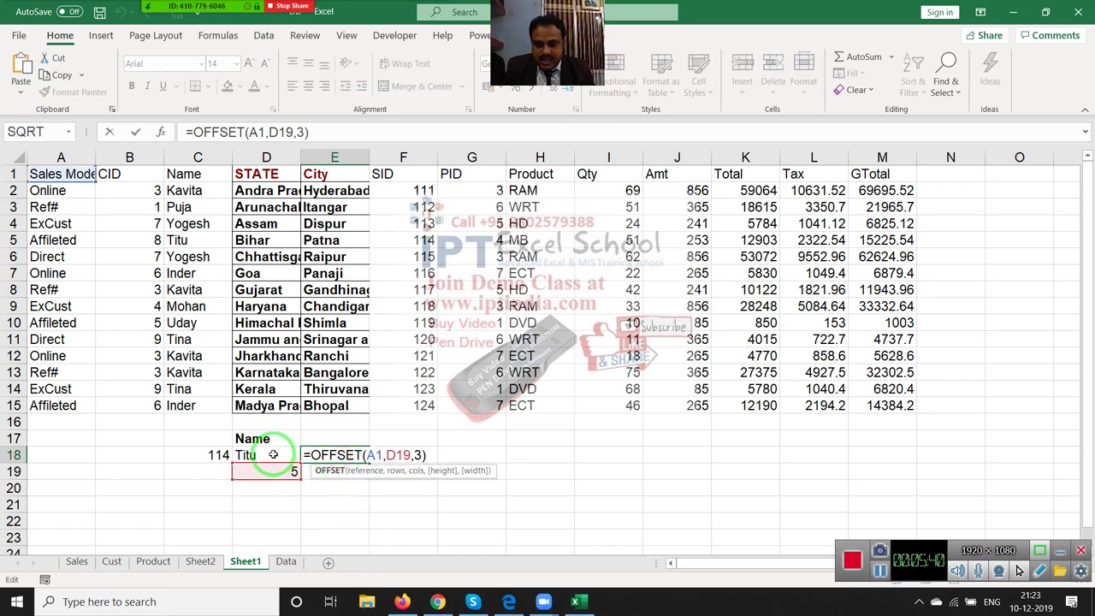
click(425, 455)
text(2)
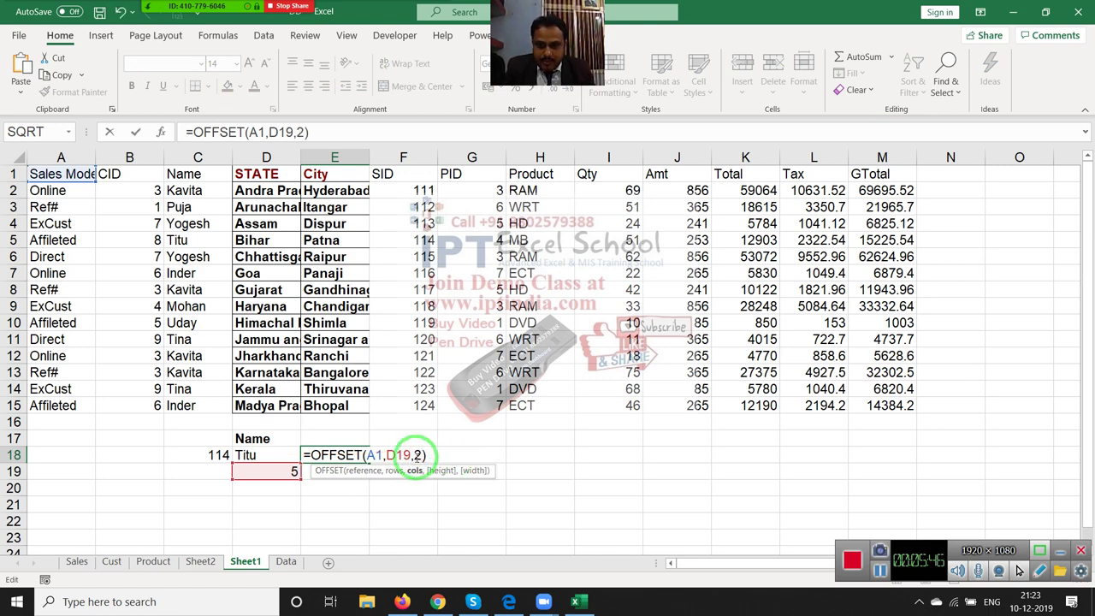
click(411, 455)
text(-)
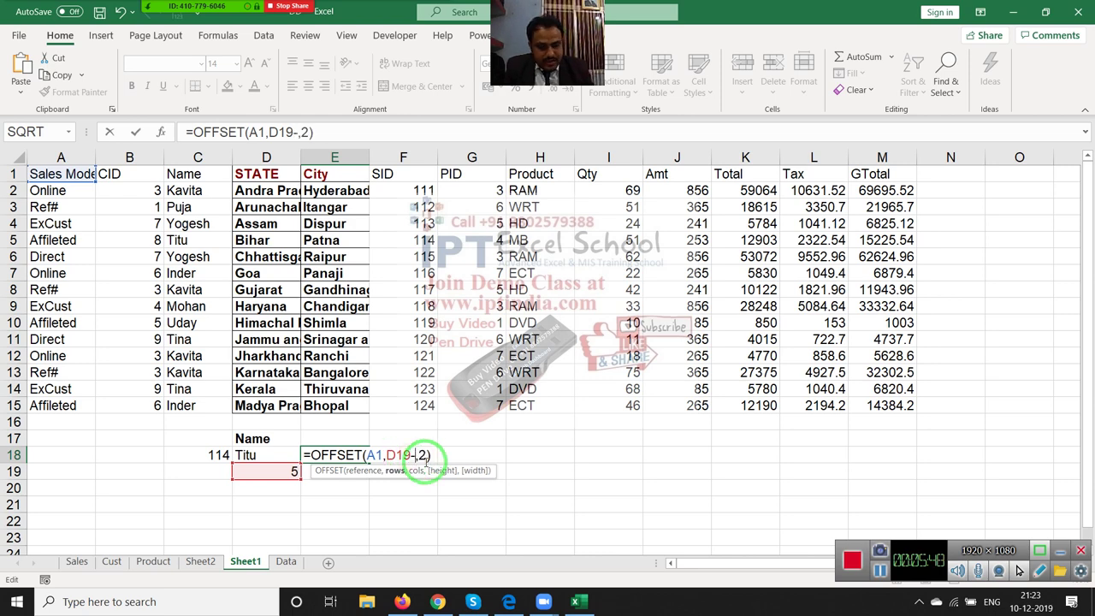
text(1)
key(Return)
key(Up)
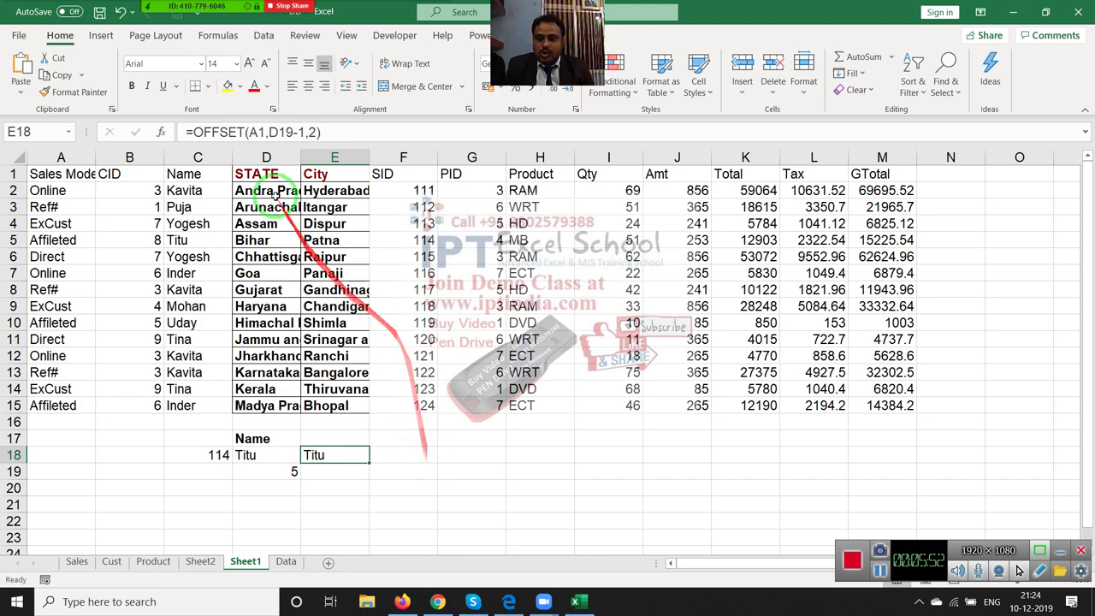
drag(269, 152, 229, 488)
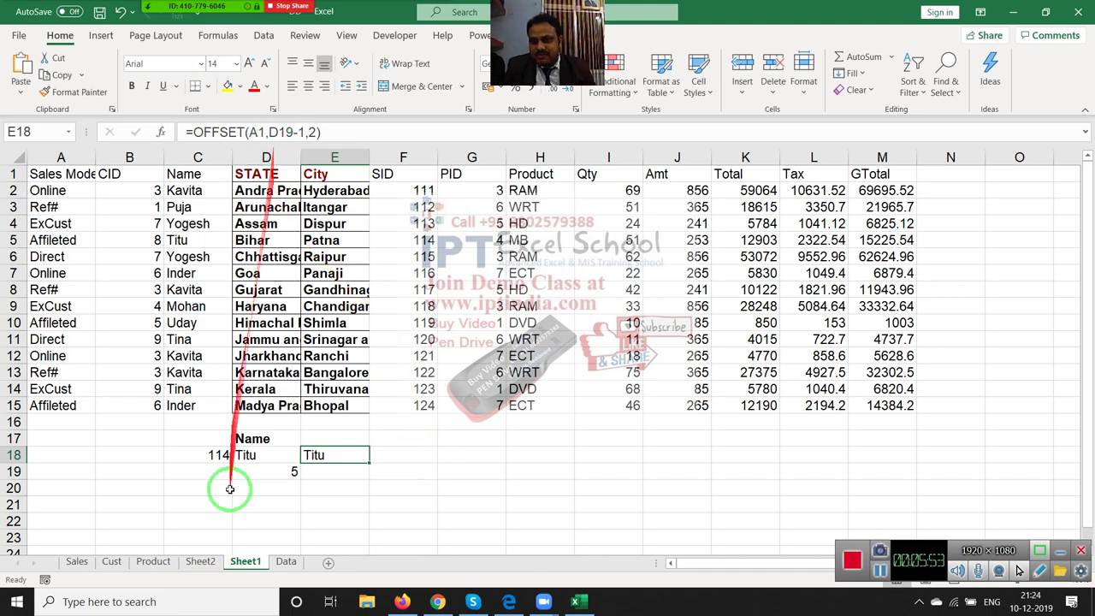
click(282, 471)
- Replace D19 in E18's OFFSET formula with MATCH(C18,F1:F15,0), still returning Titu
click(194, 134)
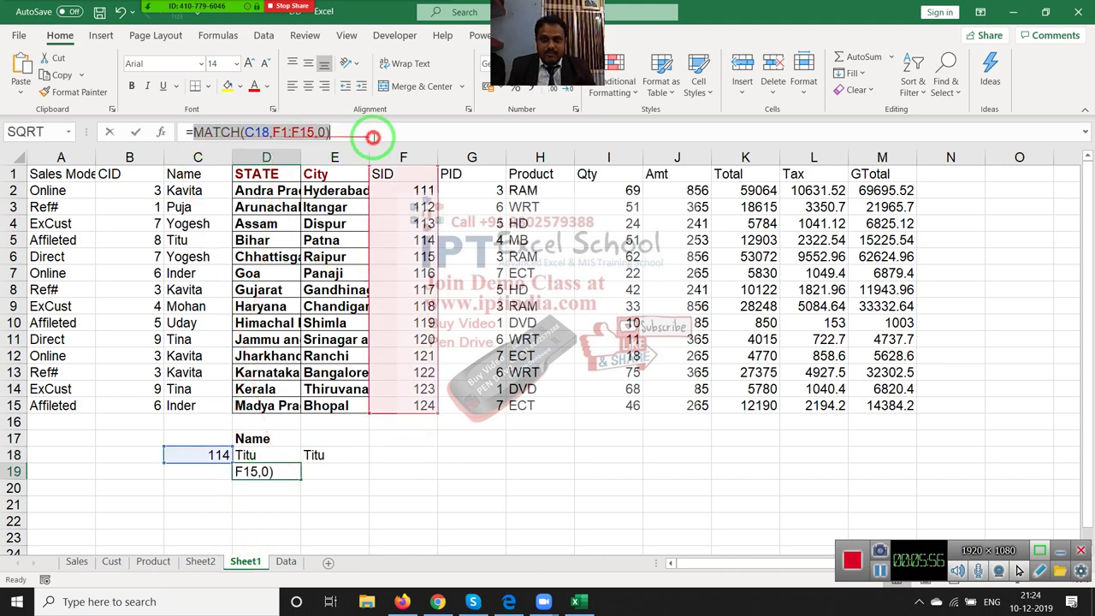
key(Escape)
drag(298, 346, 244, 481)
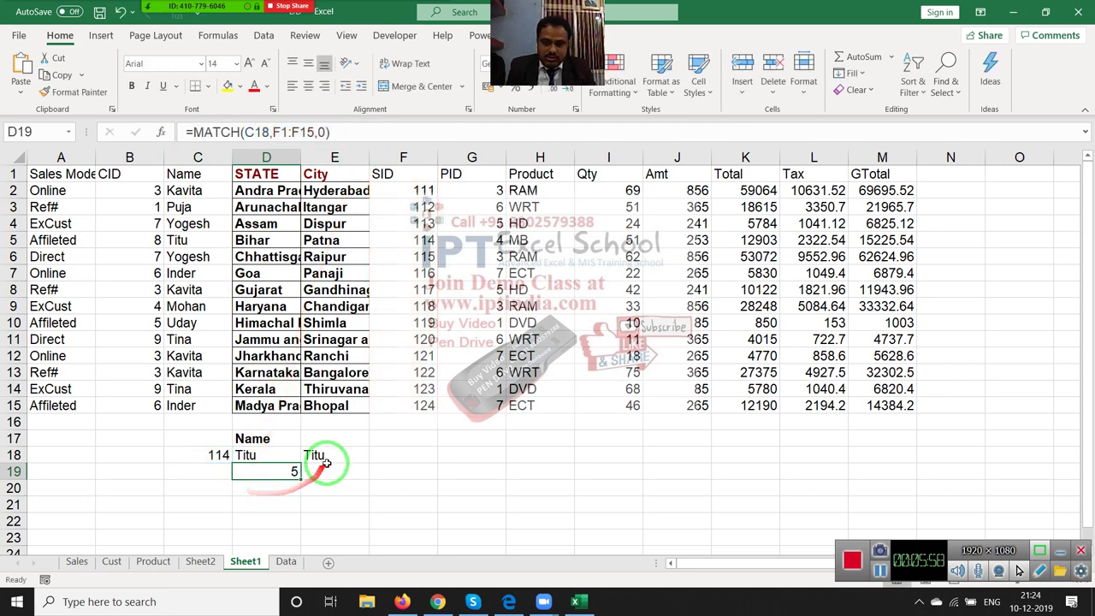
click(309, 456)
click(287, 135)
double_click(285, 133)
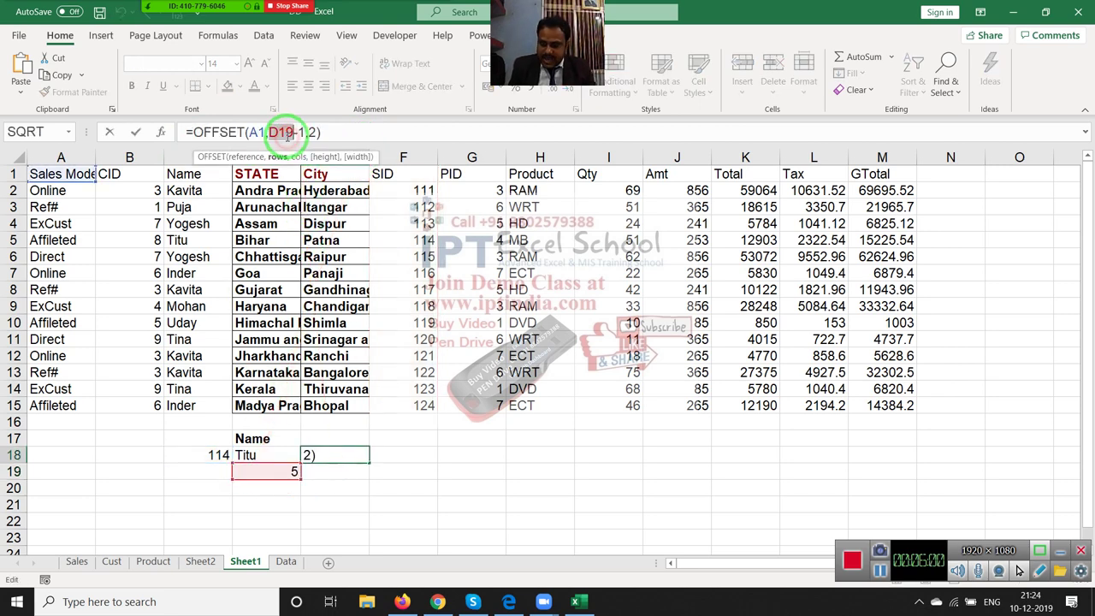
key(ctrl+v)
key(Return)
key(Up)
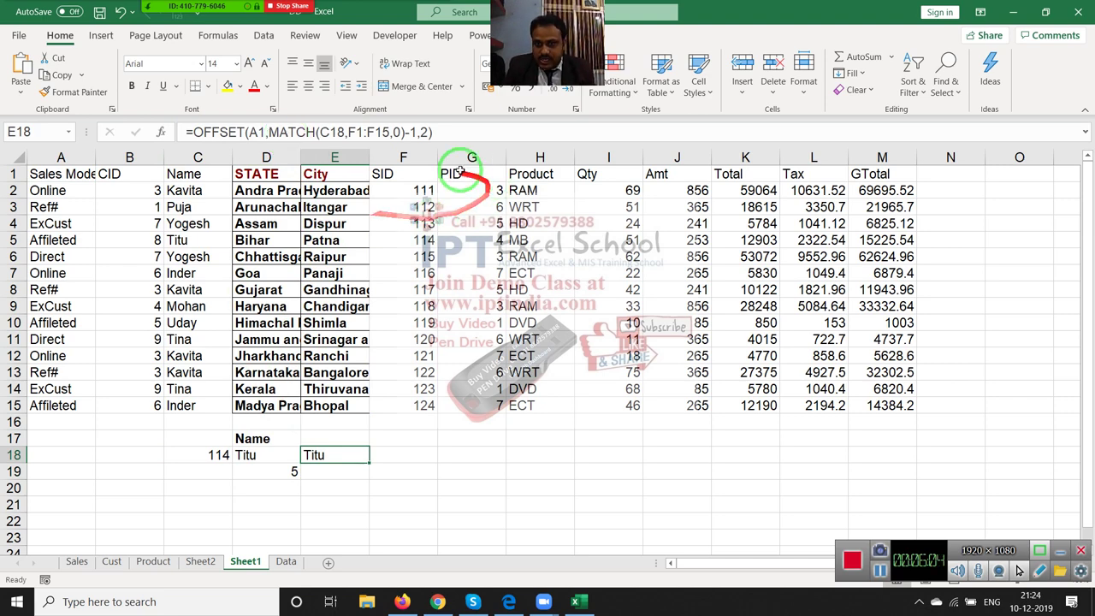
- Inspect the SID header and first SID values in F1–F3
click(428, 172)
click(424, 190)
click(425, 203)
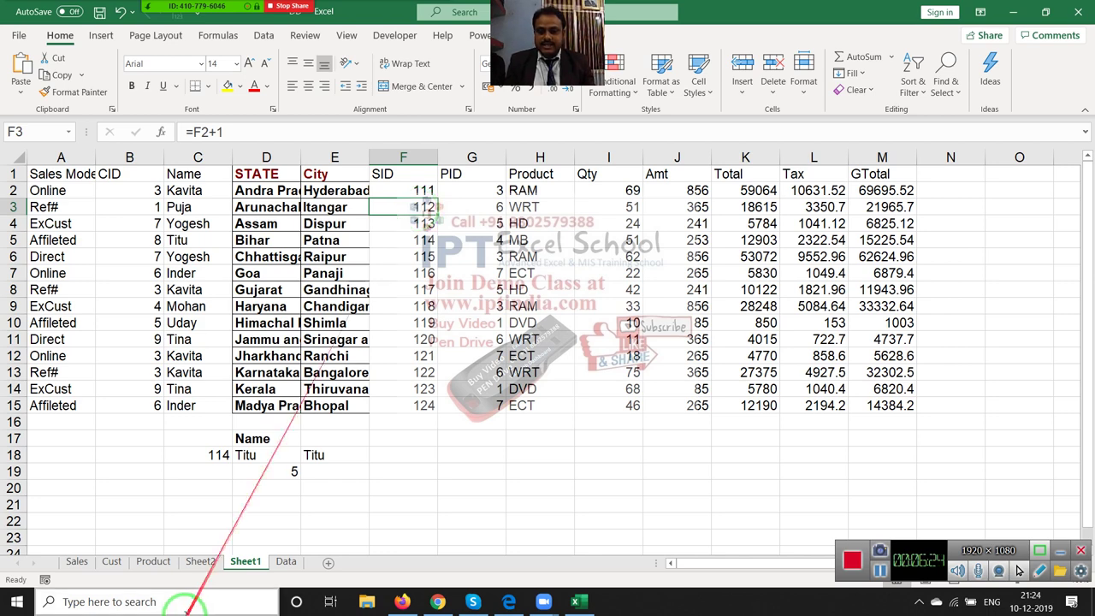
click(333, 460)
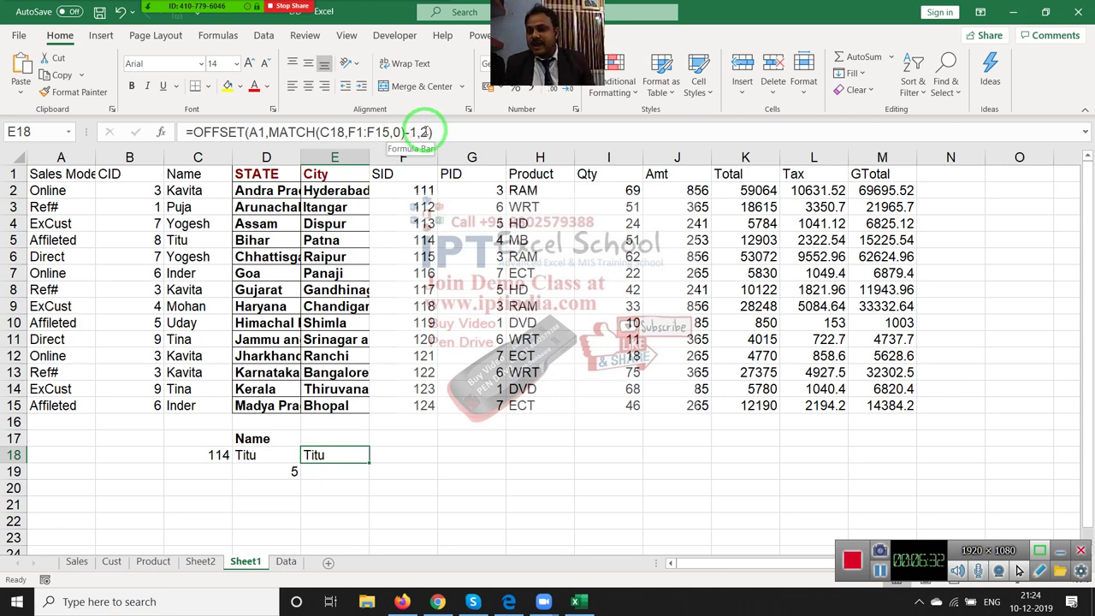
click(425, 132)
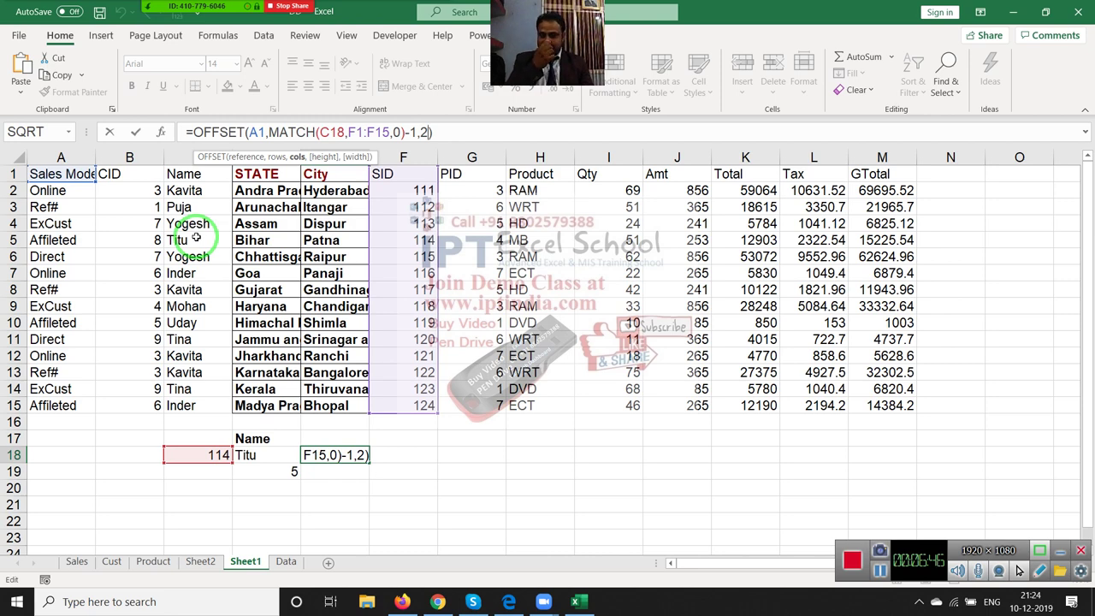
key(Return)
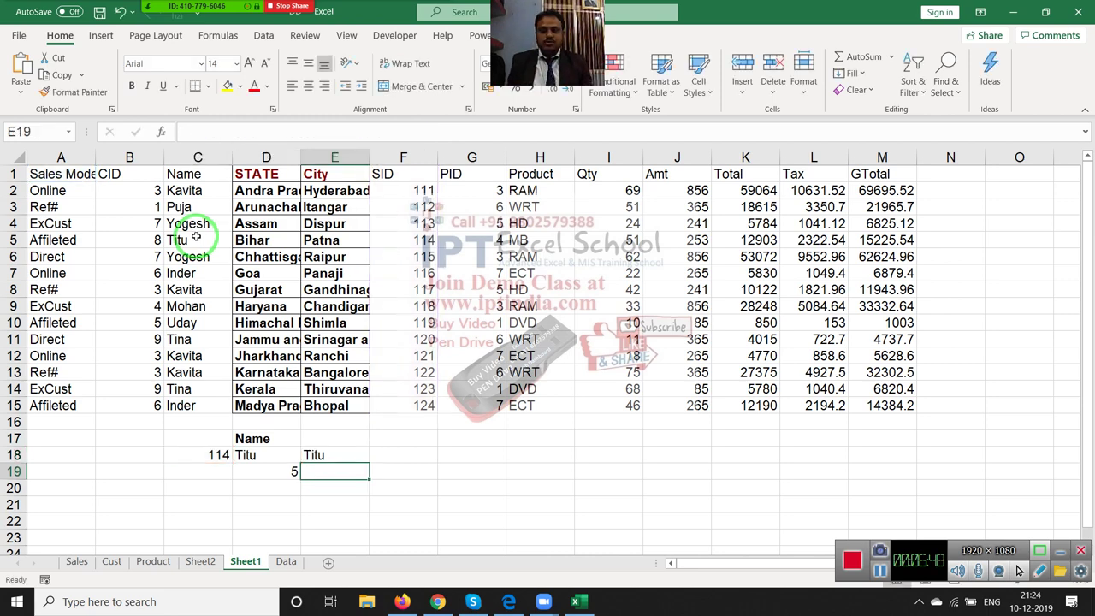
key(Up)
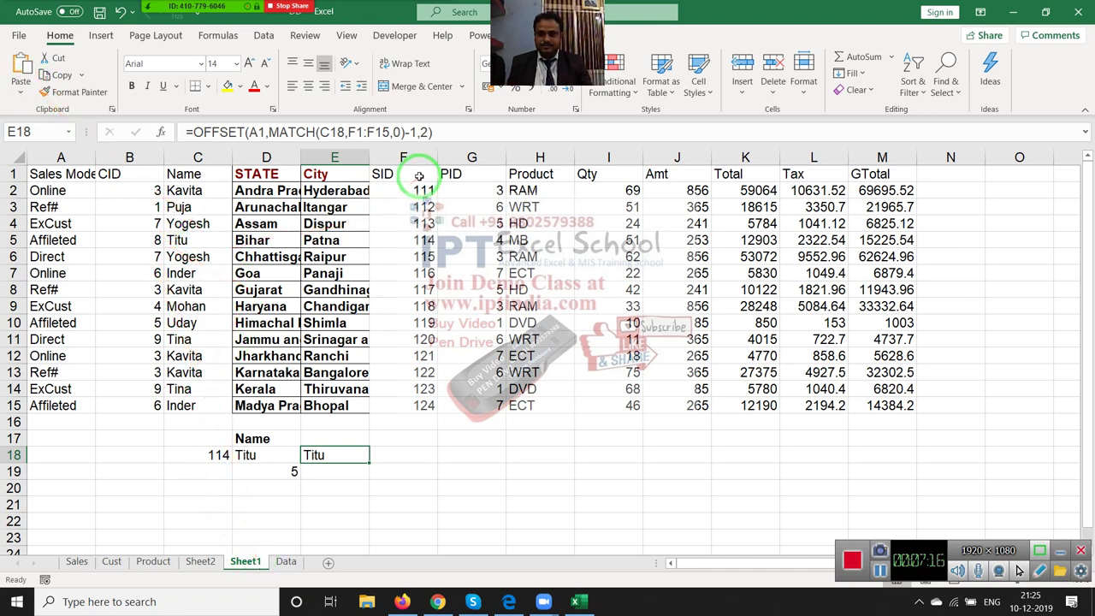
- Copy the SID-to-GTotal block F1:M15 and add a new Sheet3
drag(419, 175, 889, 405)
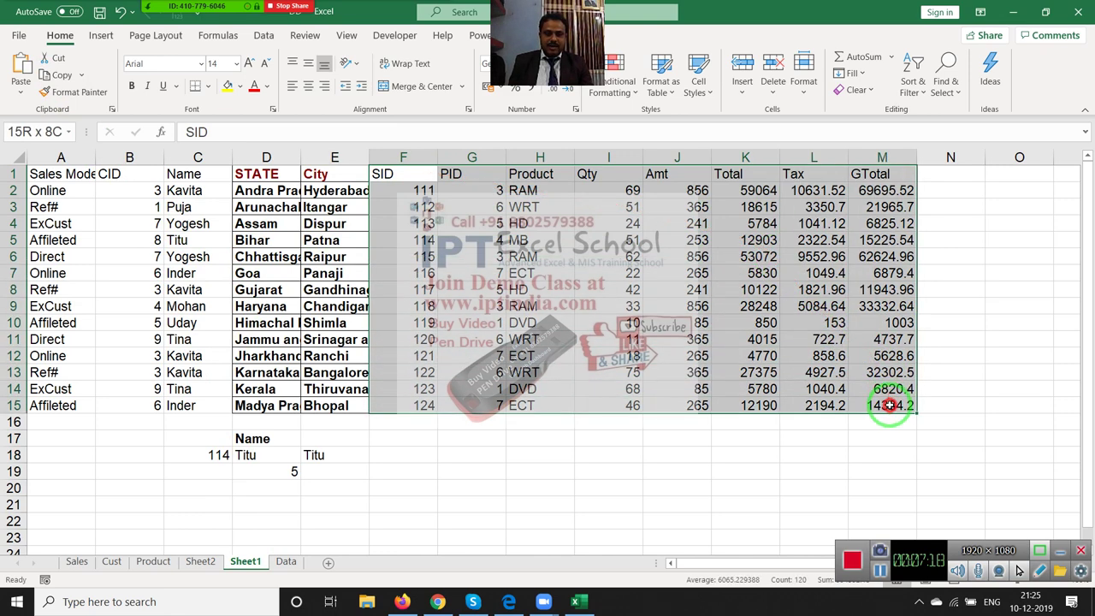
key(ctrl+c)
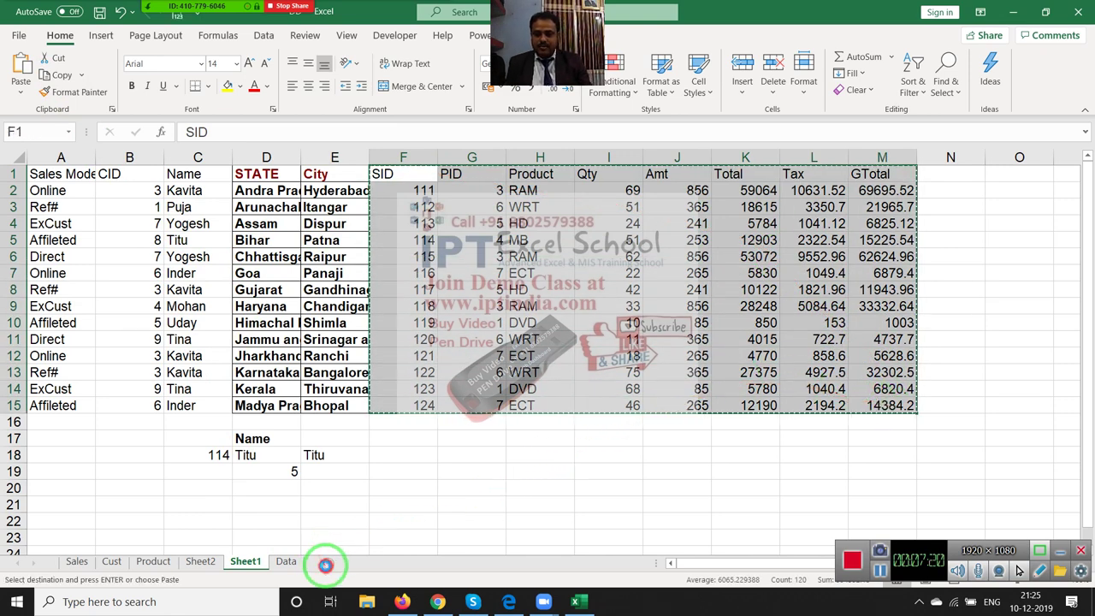
click(325, 564)
- Paste the block transposed at A1 so SIDs 111–124 run across row 1
right_click(54, 172)
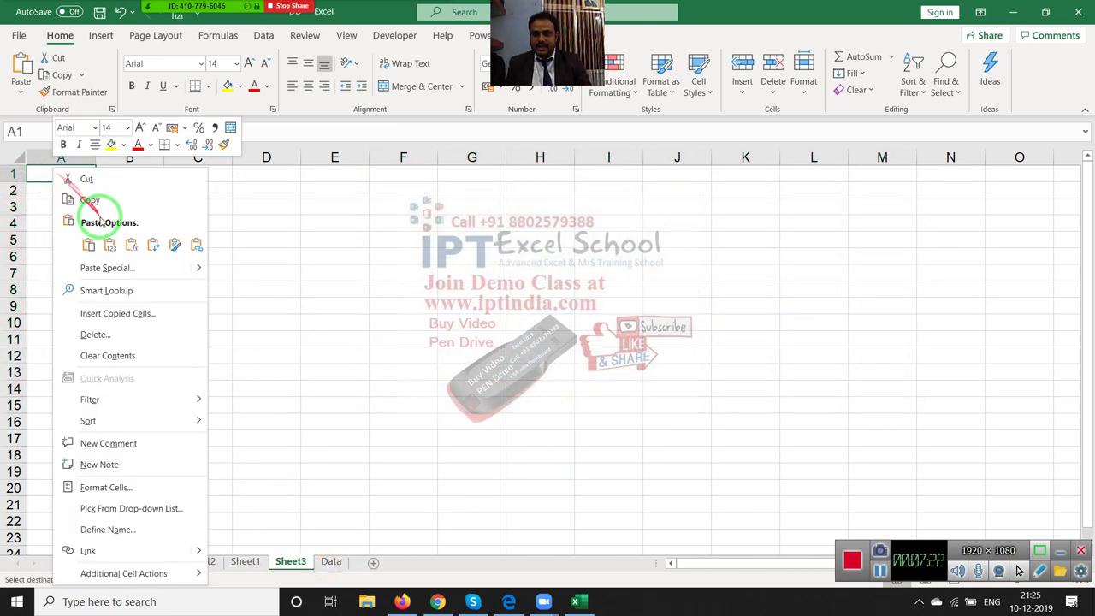
click(113, 268)
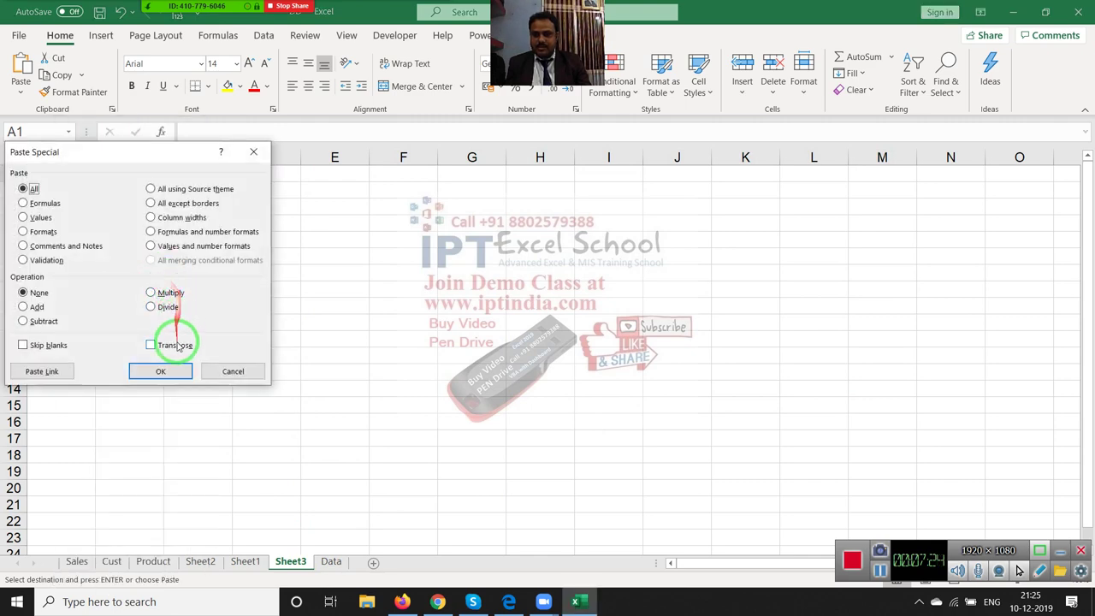
click(151, 345)
click(160, 370)
click(188, 305)
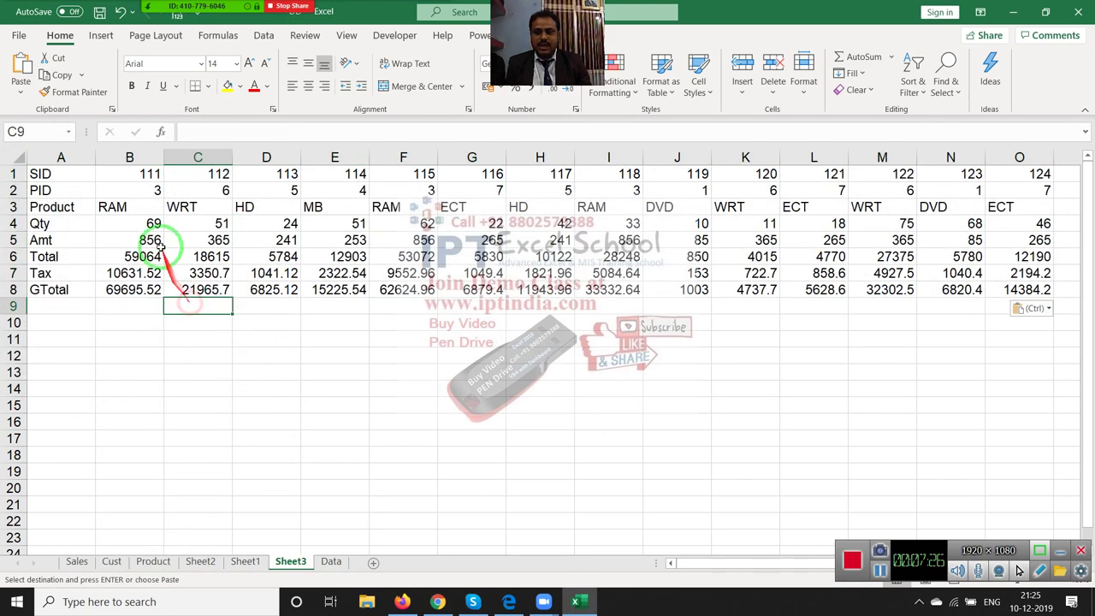
drag(73, 172, 1008, 170)
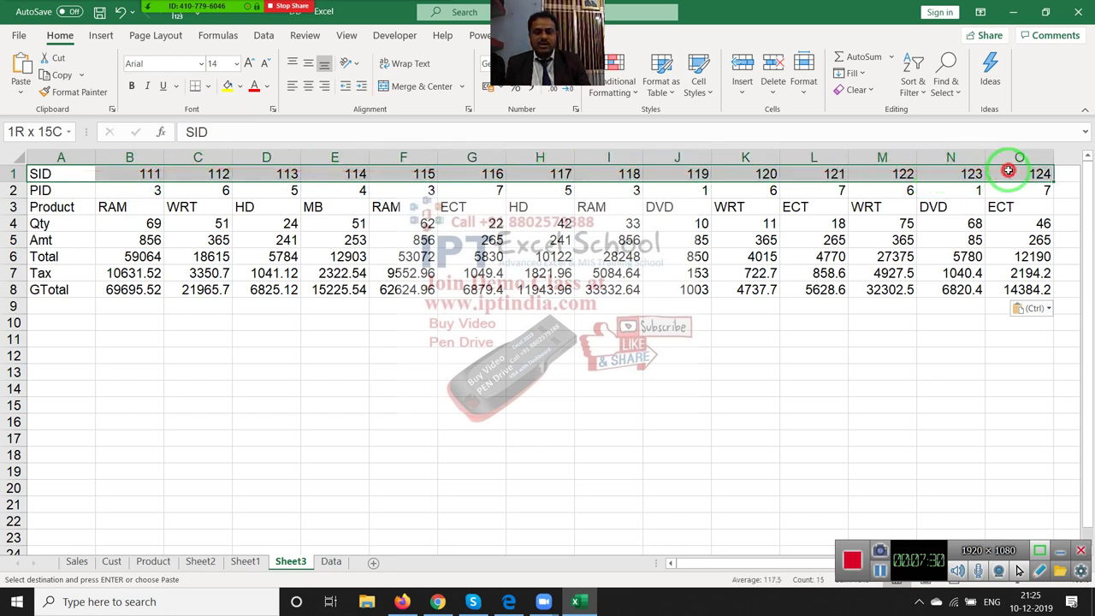
- Enter SID 116 in B11 and the heading Qty in C10
click(131, 339)
text(116)
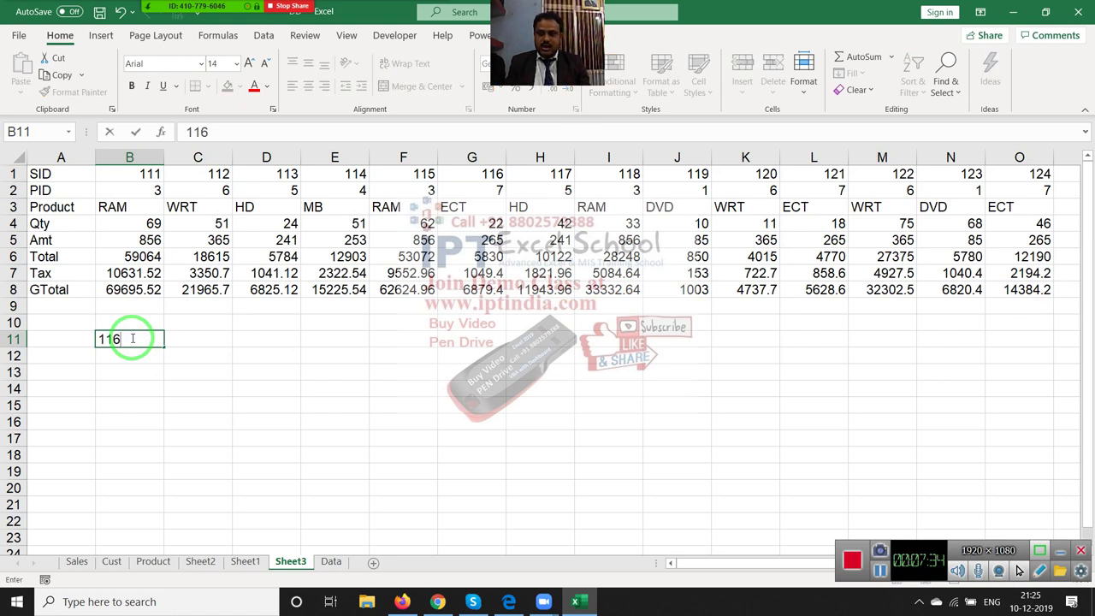
key(Tab)
key(Up)
text(Q)
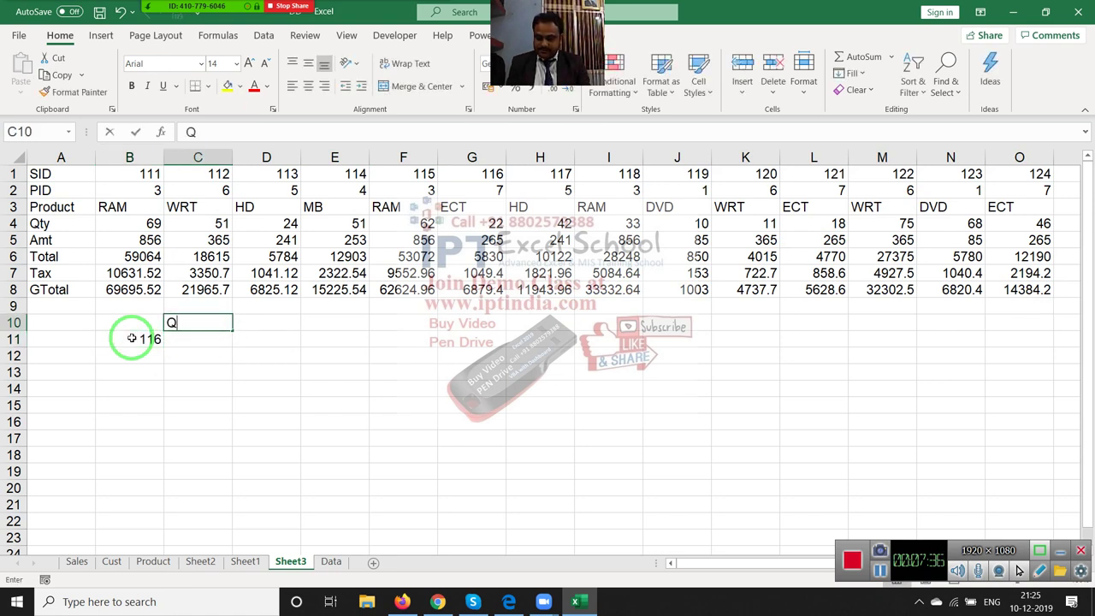
text(ty)
key(Return)
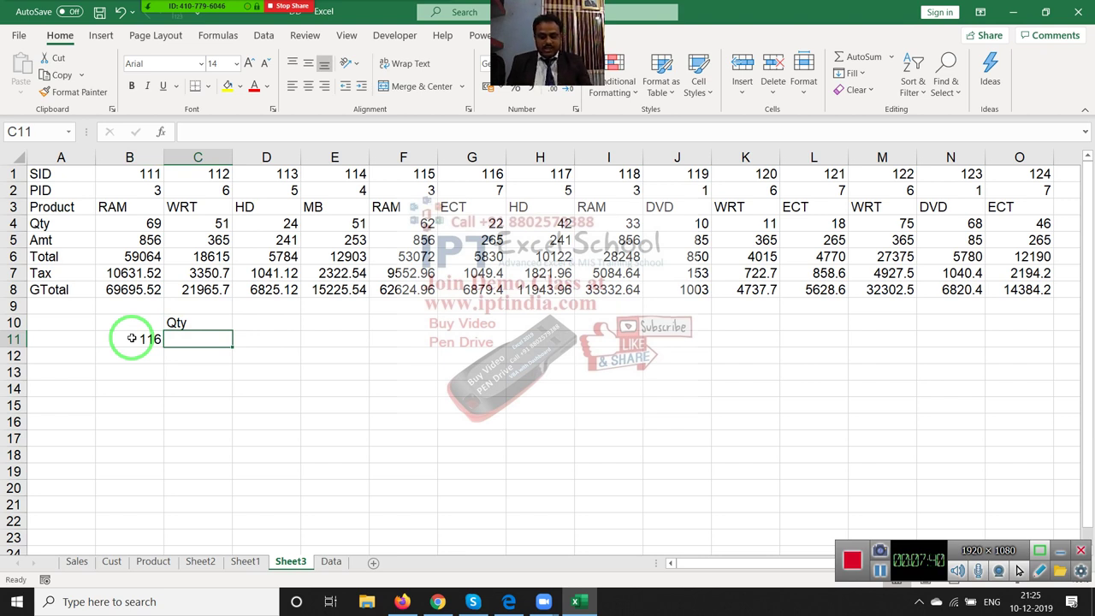
- Enter =HLOOKUP(B11,A1:O8,4,0) in C11, returning quantity 22
text(=h)
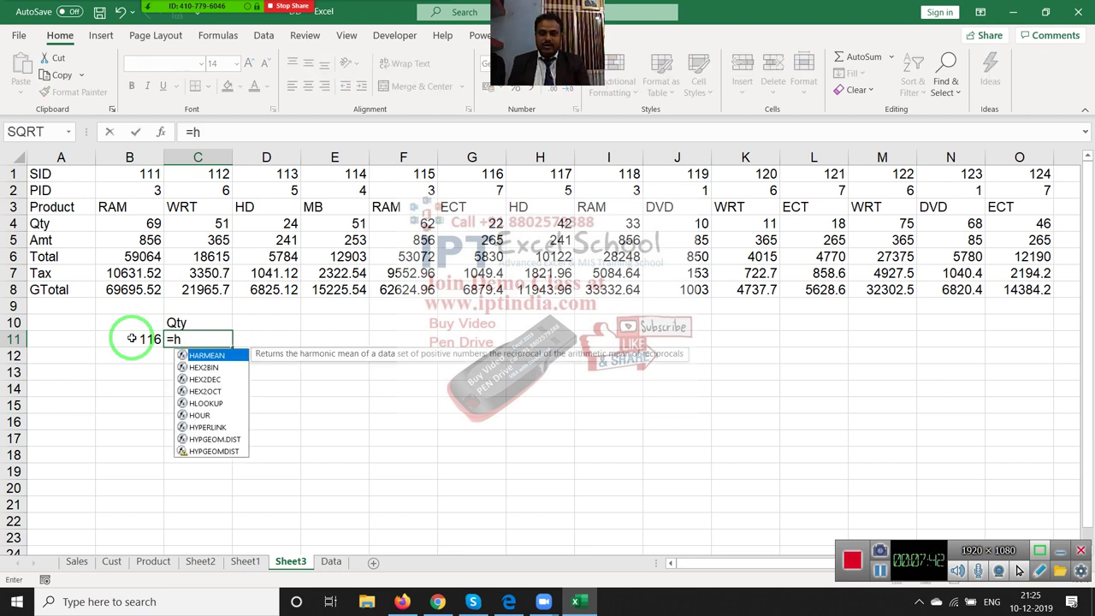
text(l)
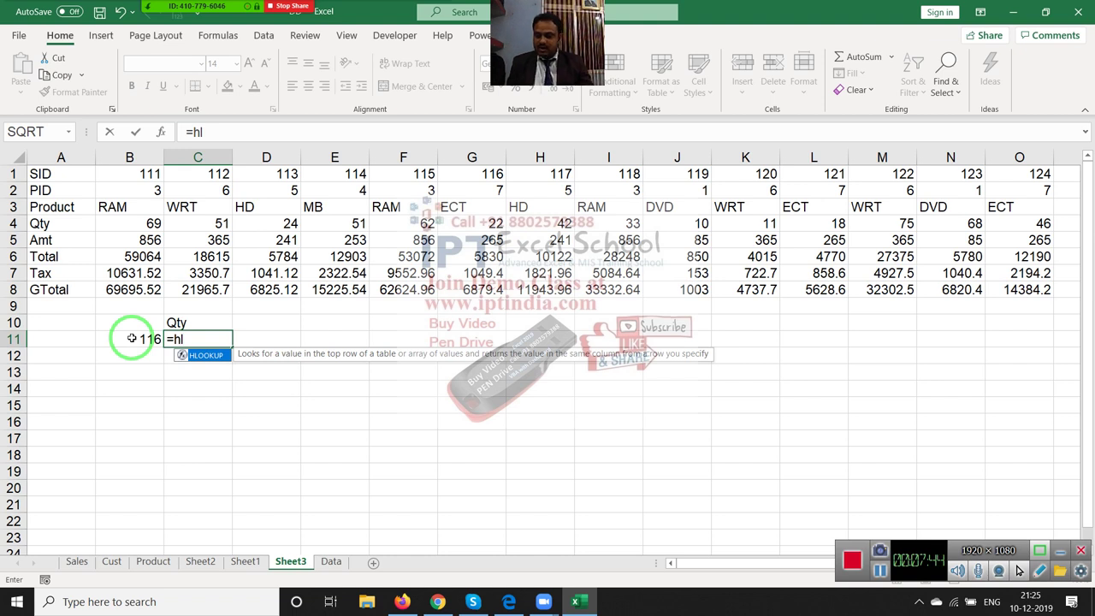
key(Tab)
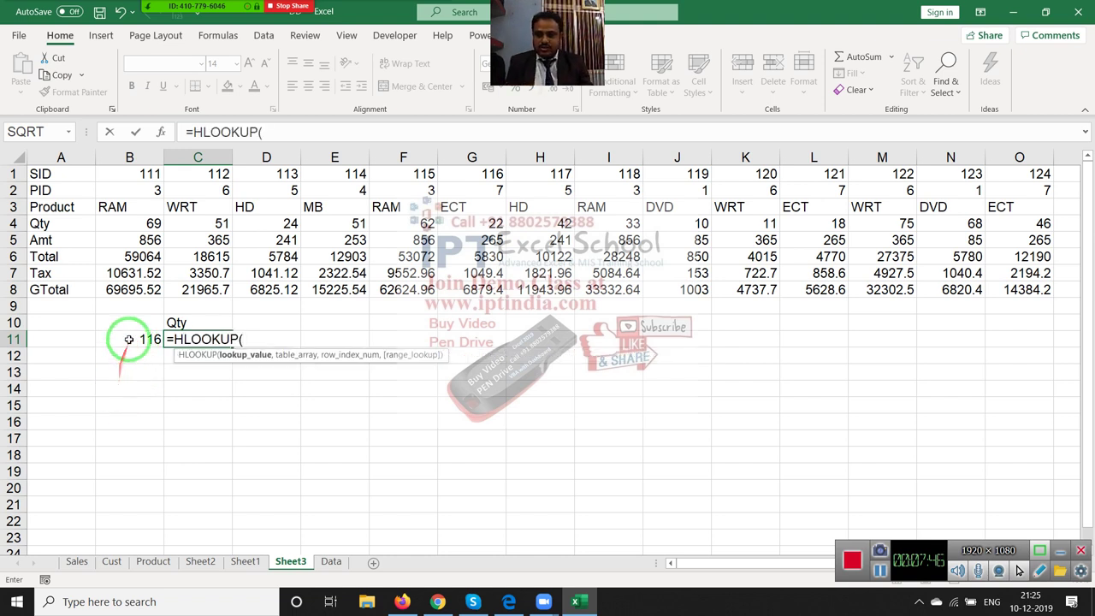
click(130, 338)
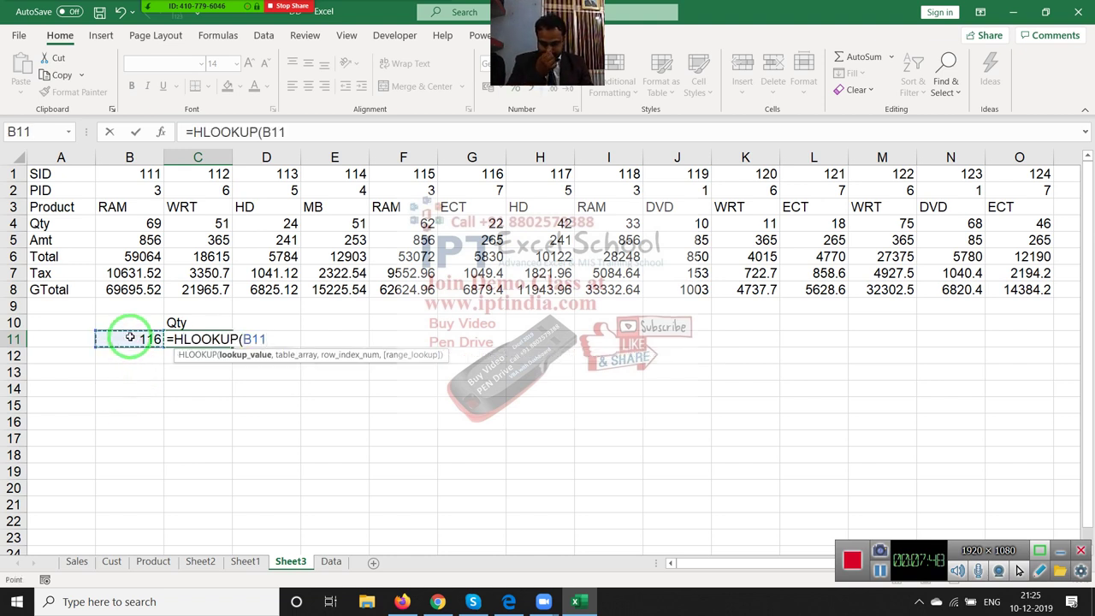
text(,)
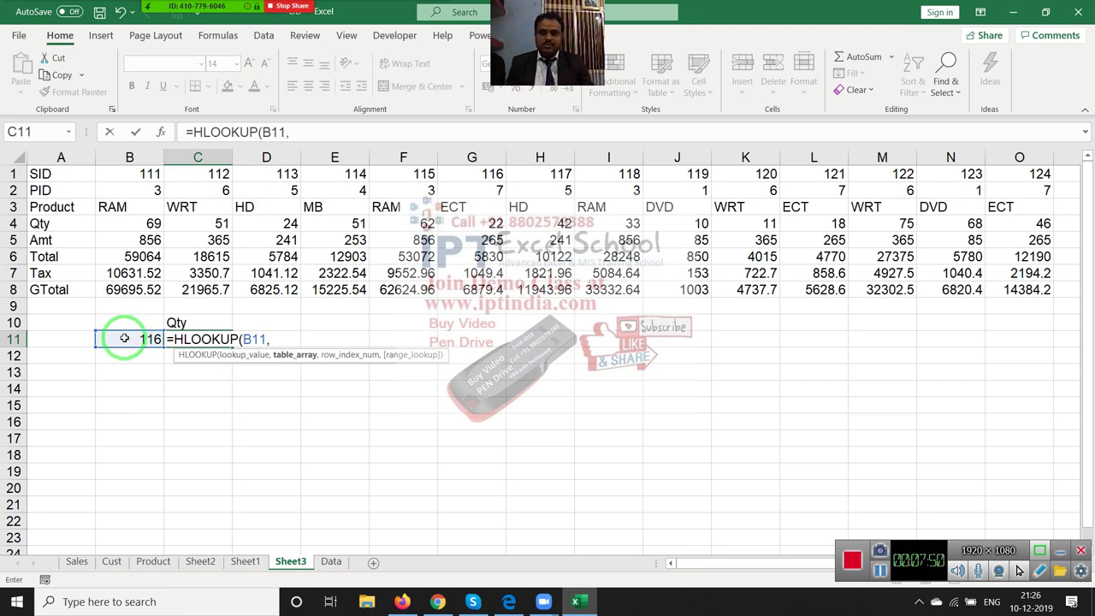
drag(57, 175, 1037, 291)
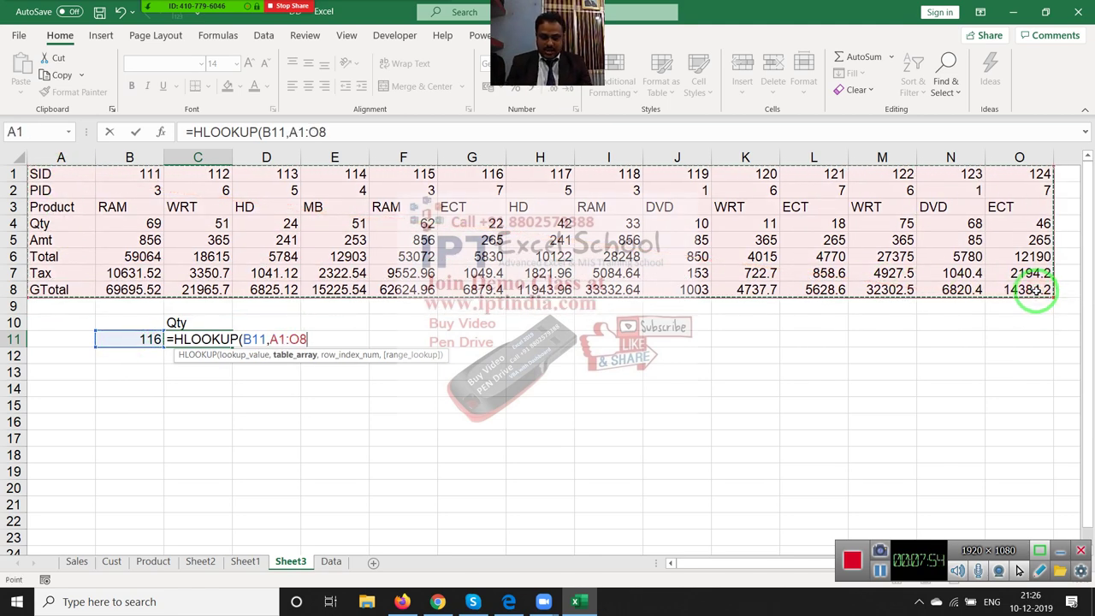
text(,)
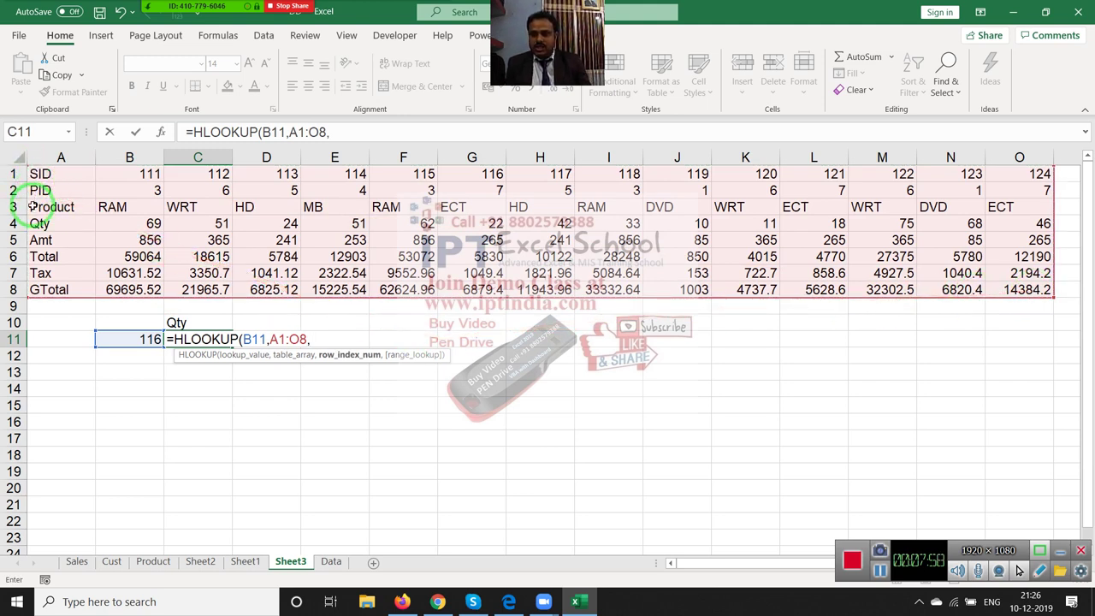
text(4)
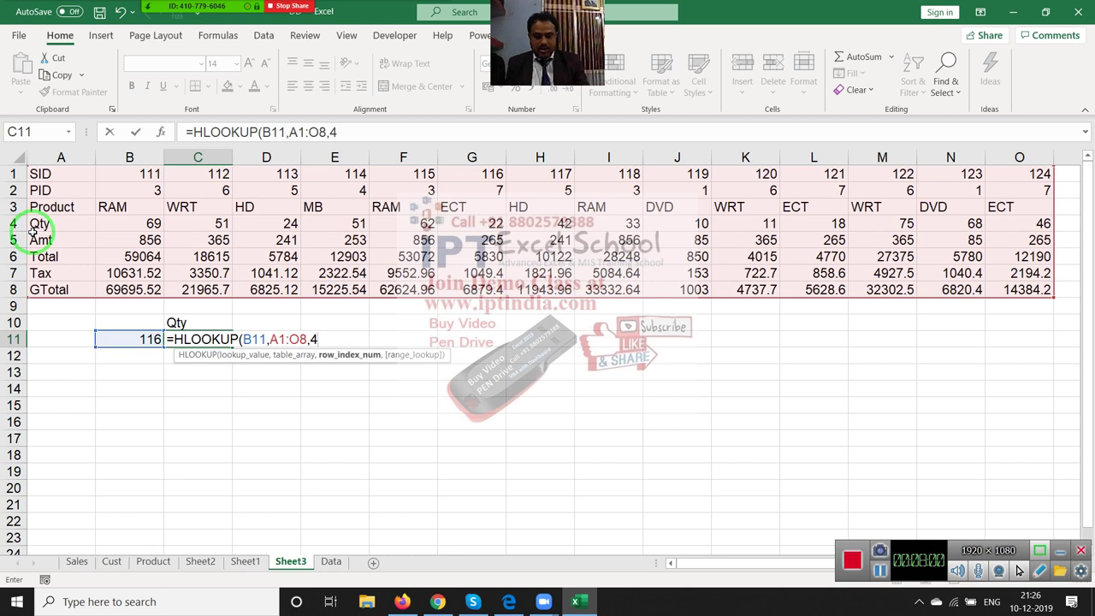
text(,0)
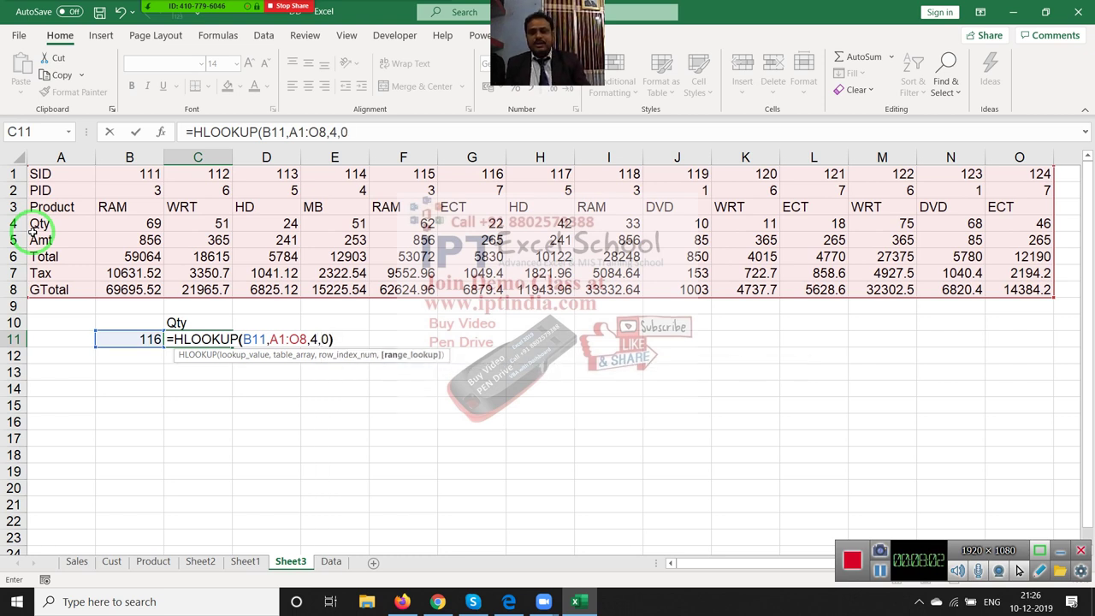
text())
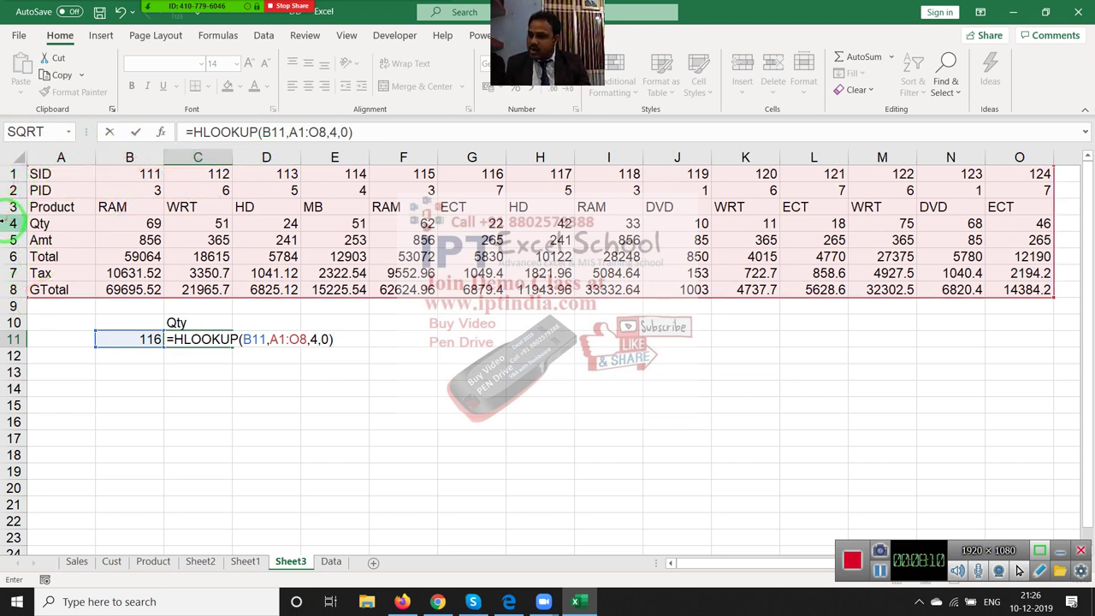
key(Return)
key(Up)
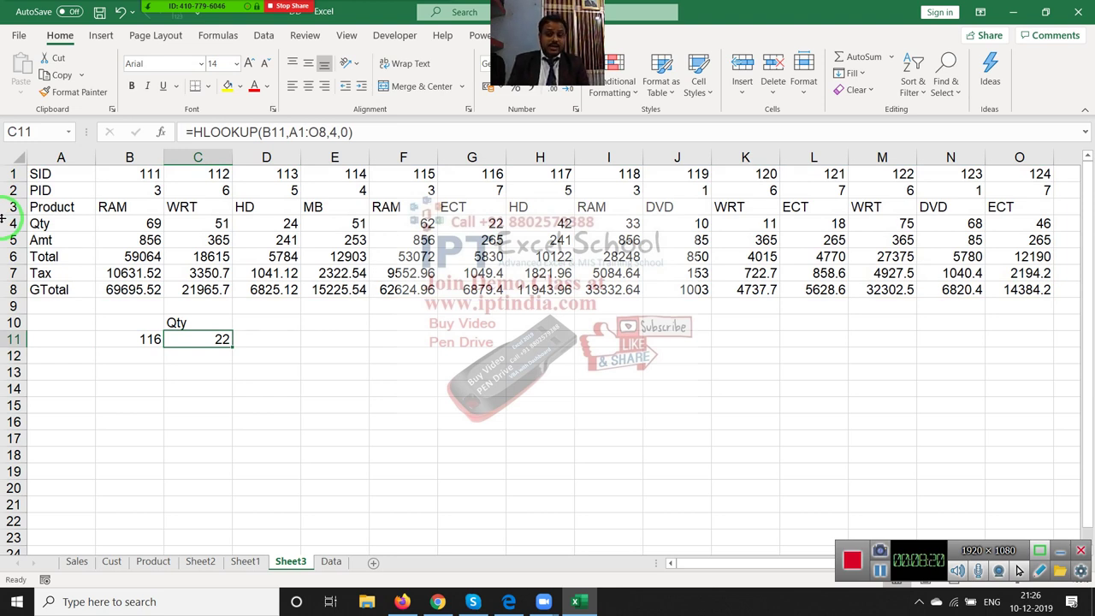
key(Return)
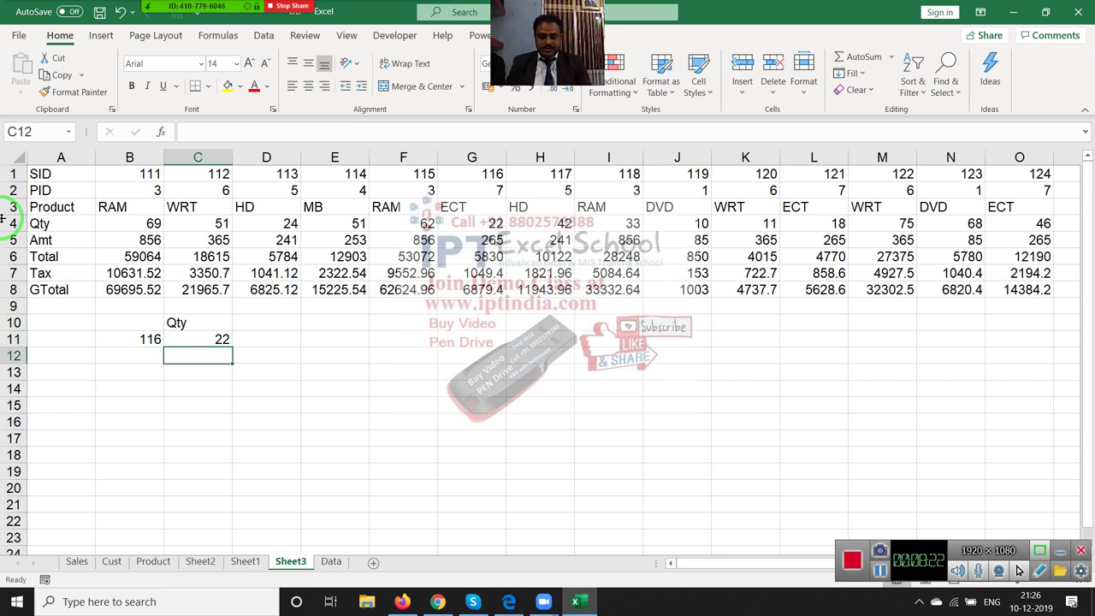
- Enter =MATCH(B11,A1:O1,0) in C12, giving position 7 for SID 116
text(=mat)
key(Tab)
key(Left)
key(Up)
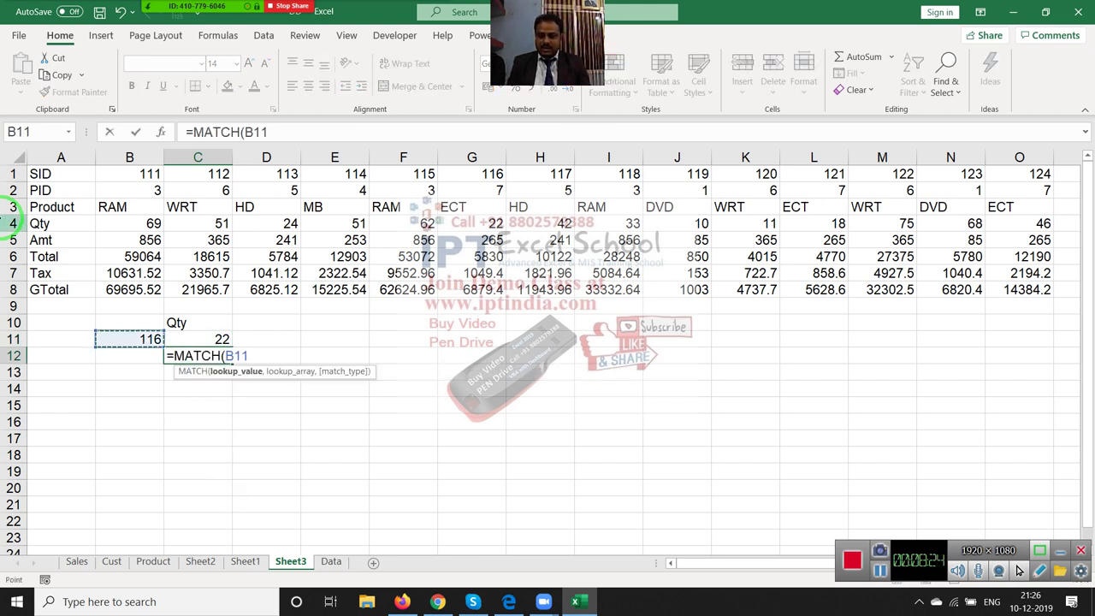
text(,)
key(Up)
key(Up)
key(Up)
key(Up)
key(Up)
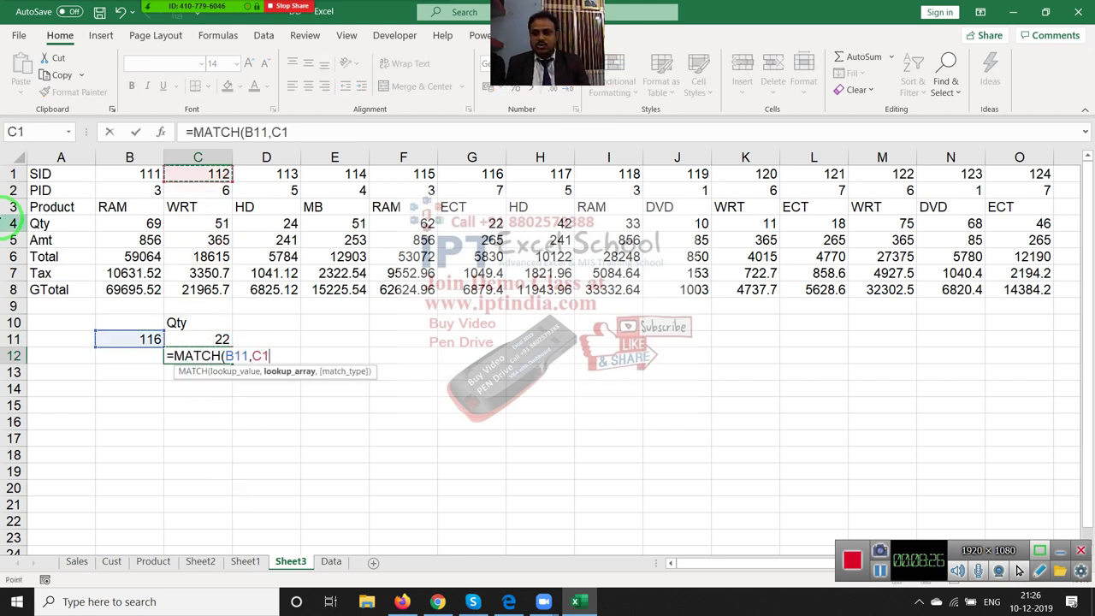
key(Left)
key(Left)
key(ctrl+shift+Right)
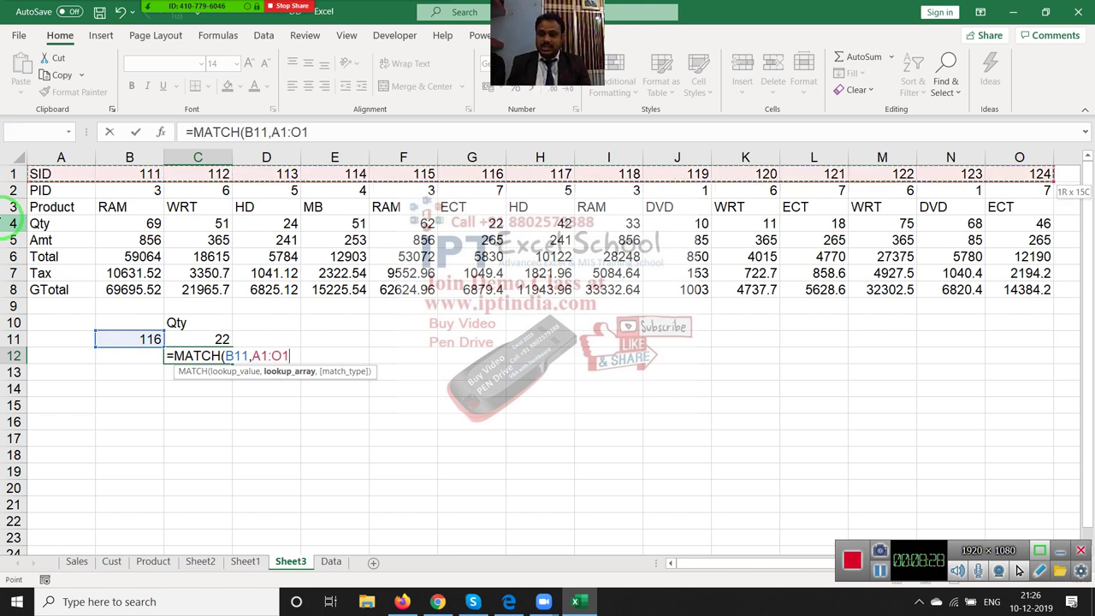
text(,0)
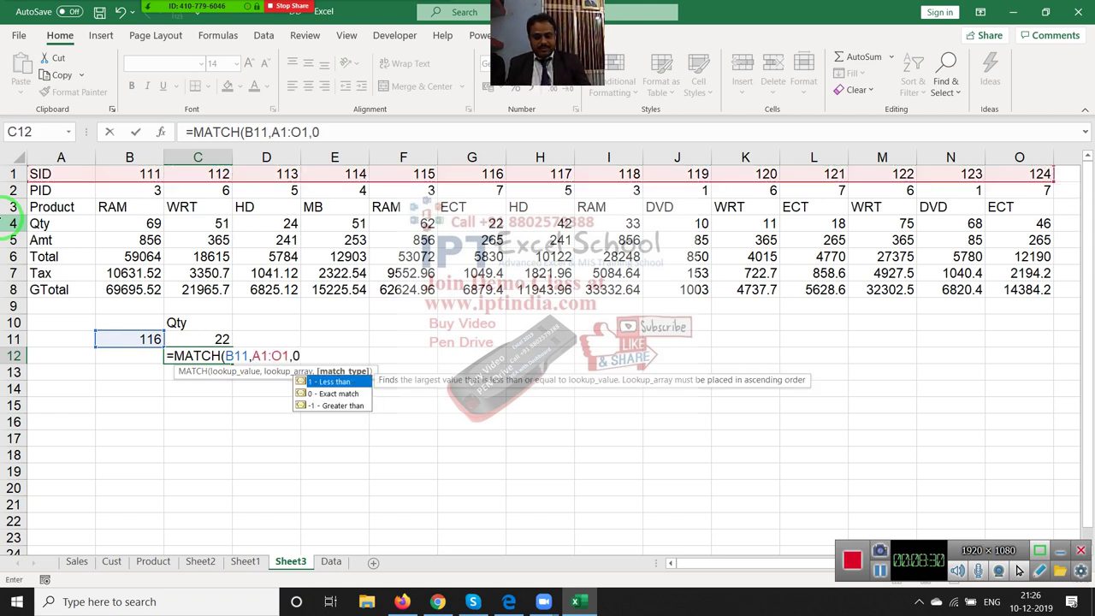
text())
key(Return)
key(Up)
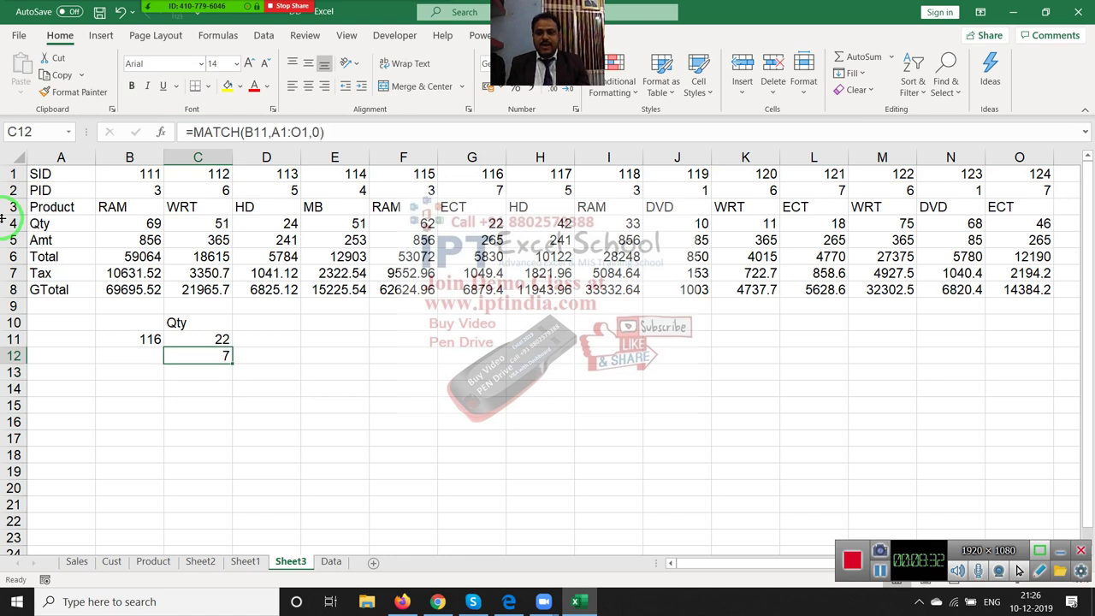
- Enter =INDEX(A1:O8,4,C12) in D12, returning quantity 22
key(Right)
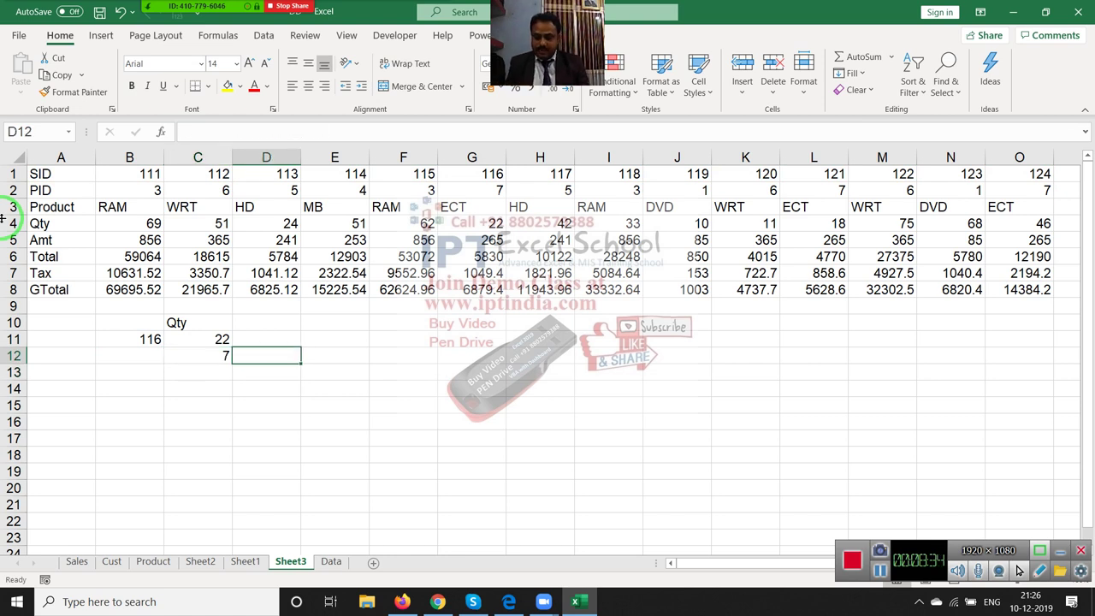
text(=ind)
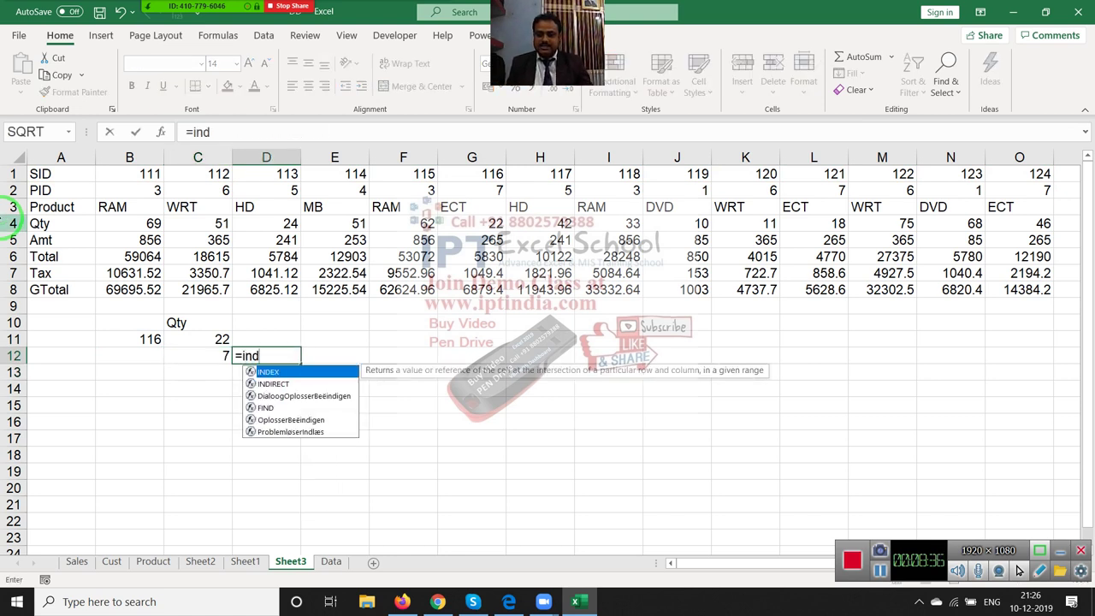
key(Tab)
click(68, 172)
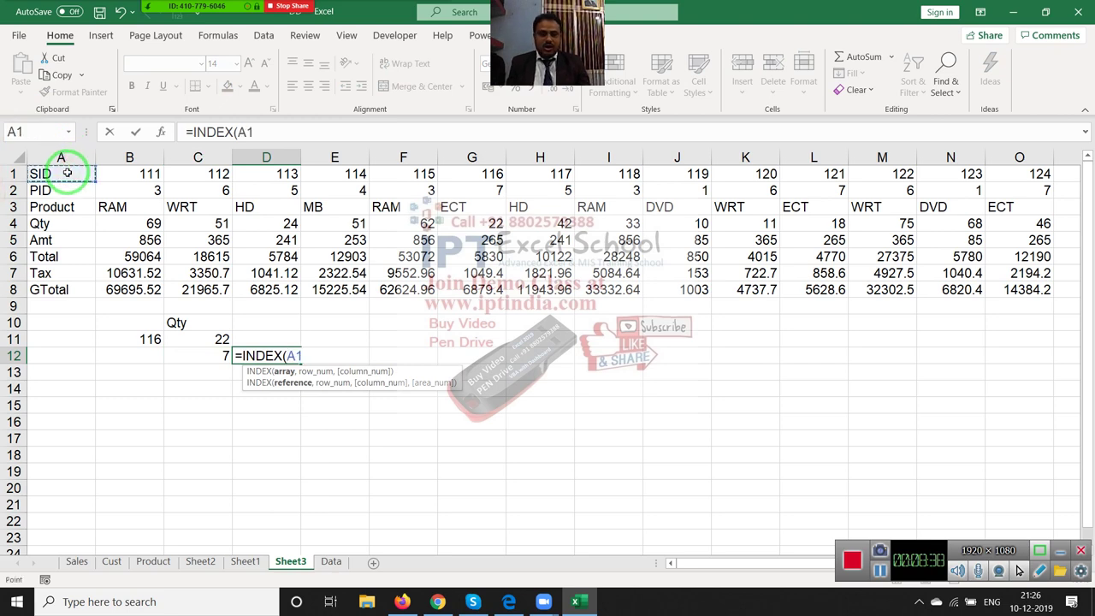
key(ctrl+shift+Right)
key(ctrl+shift+Down)
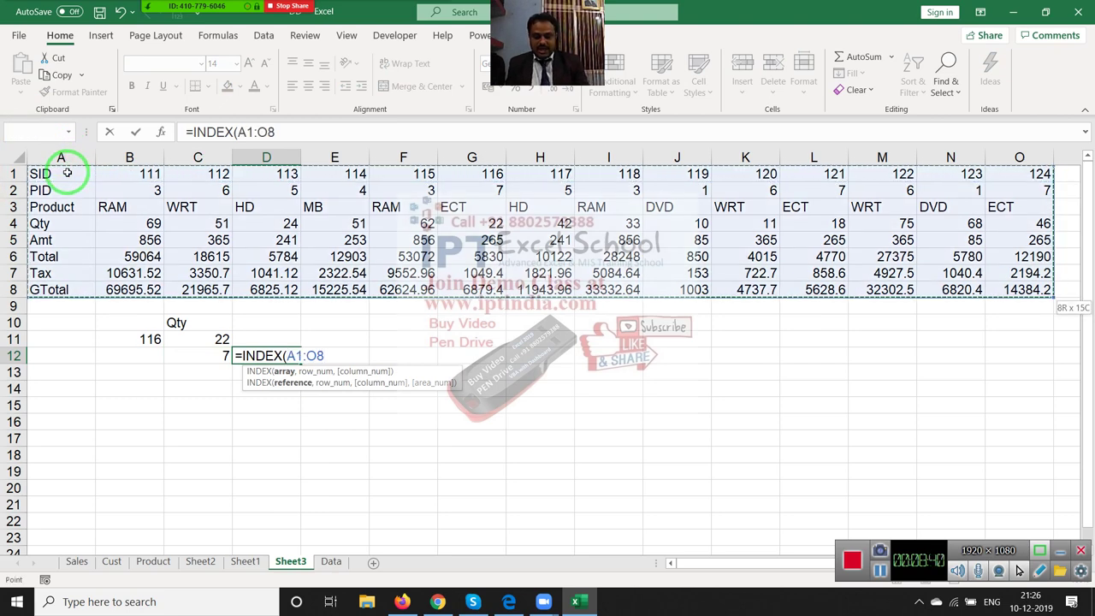
text(,)
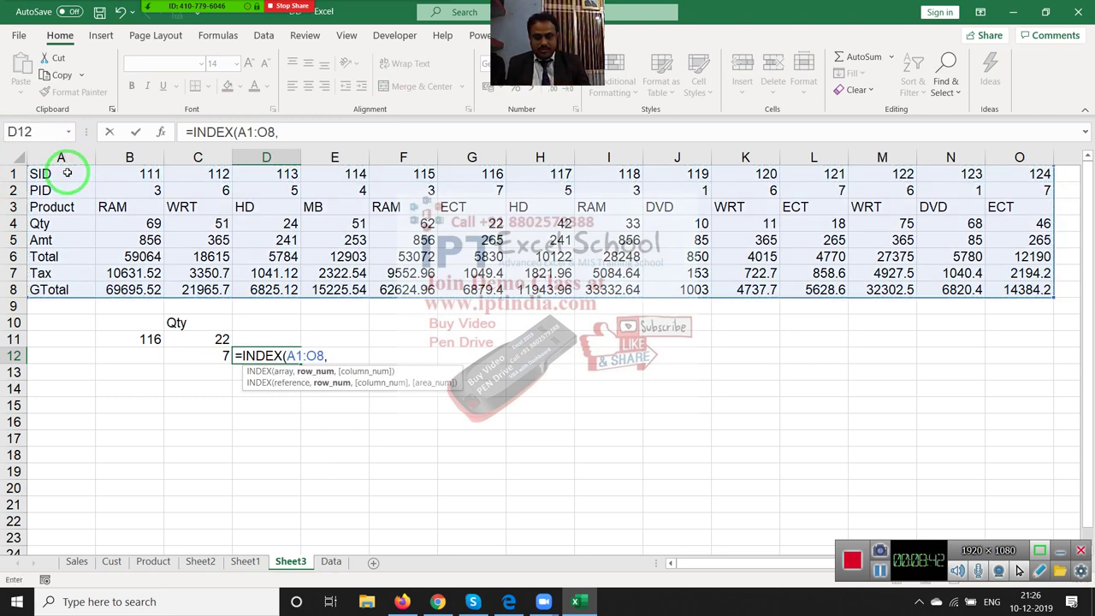
text(4,)
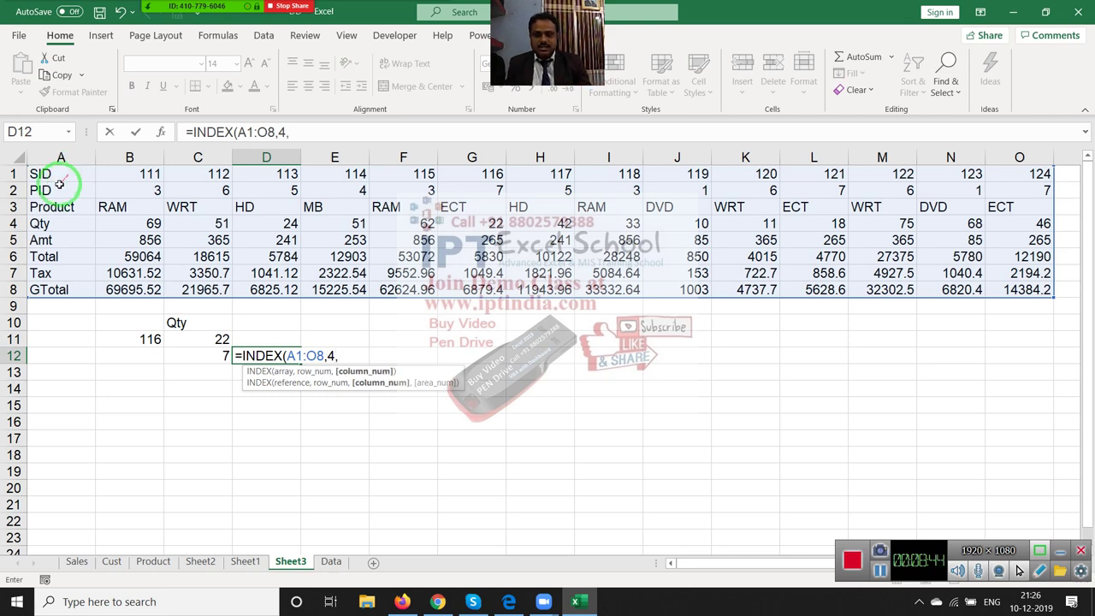
click(212, 356)
key(Return)
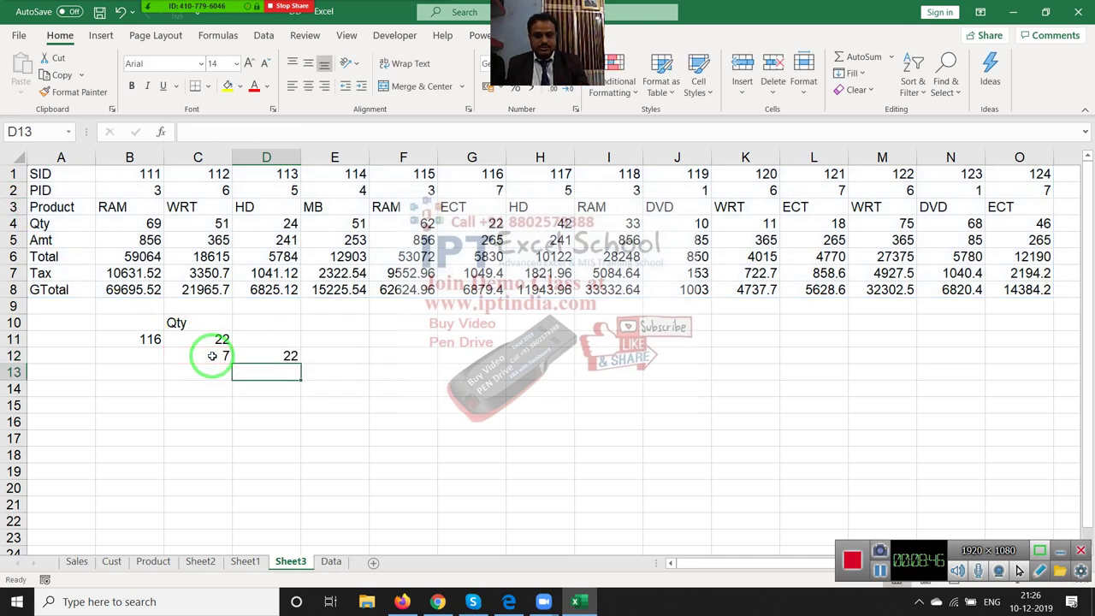
key(Up)
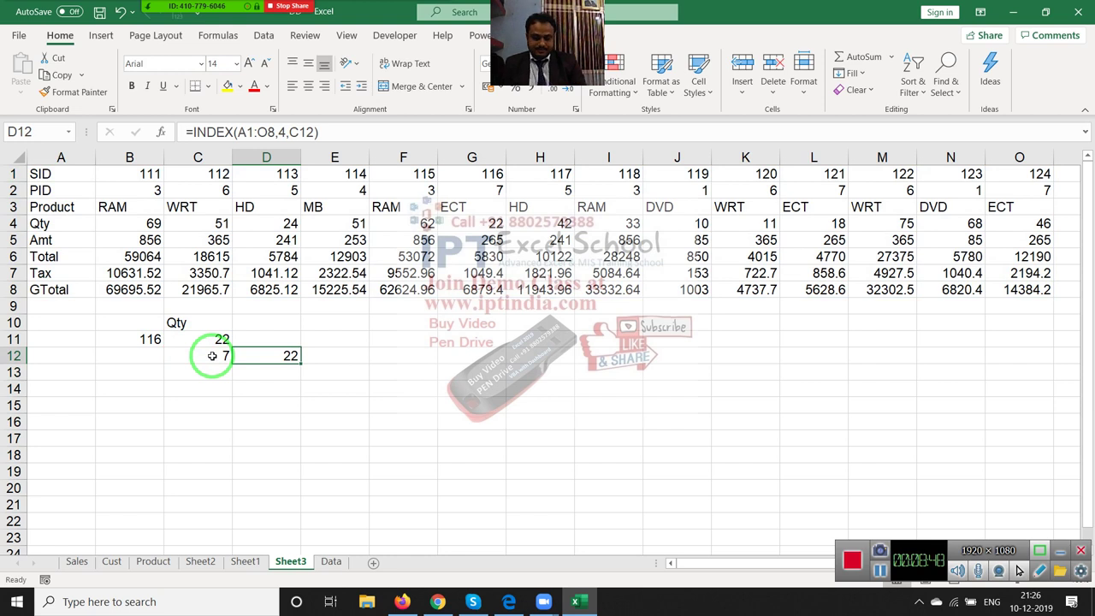
- Nest MATCH(B11,A1:O1,0) in D12's formula in place of the C12 reference
click(212, 356)
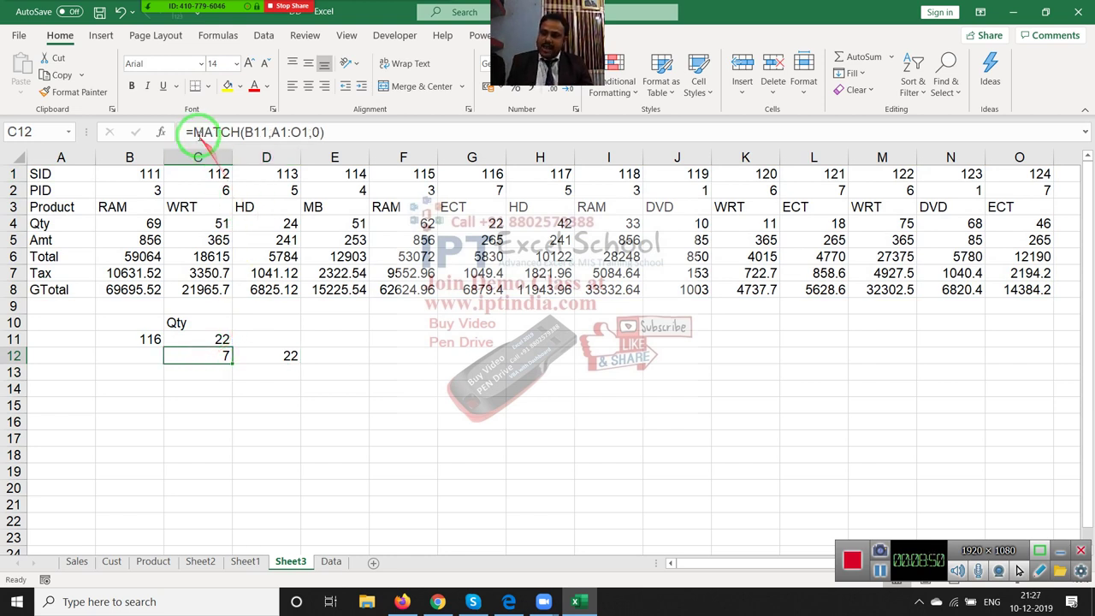
click(368, 131)
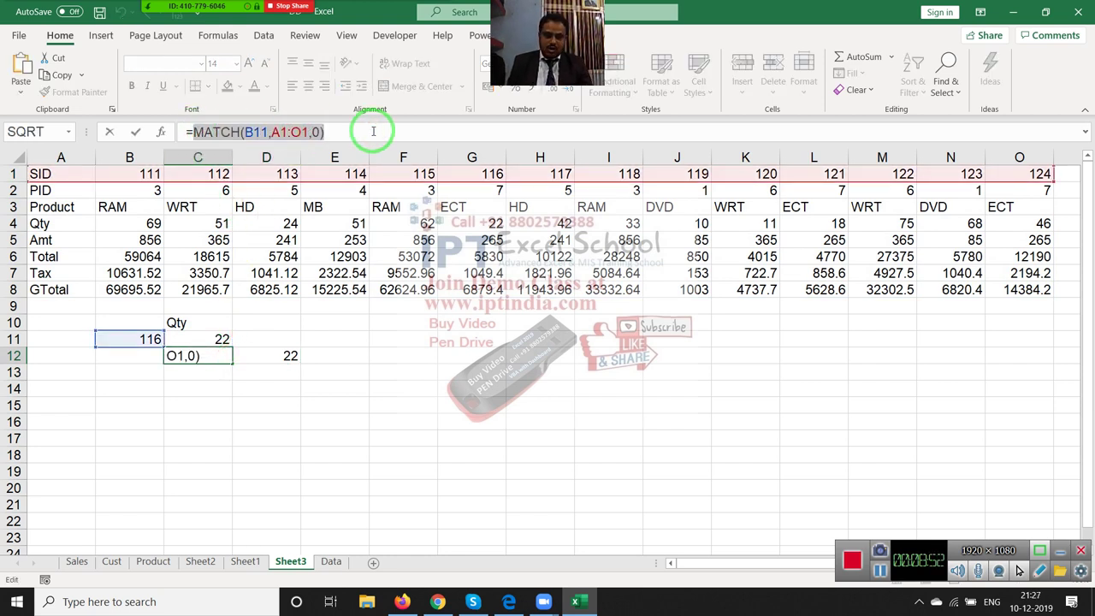
click(283, 354)
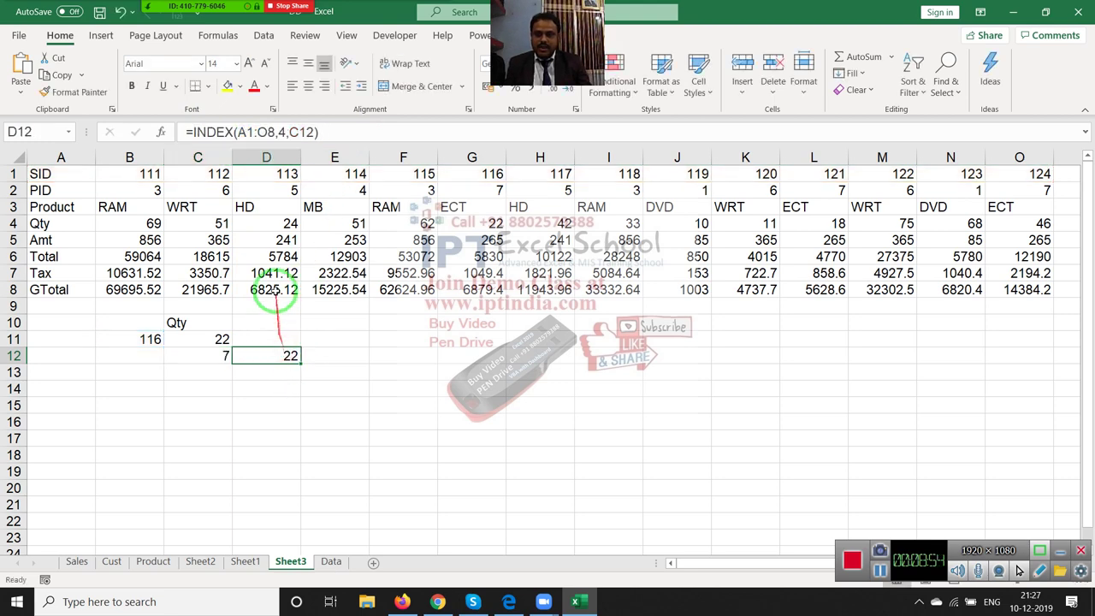
click(294, 132)
double_click(293, 131)
key(ctrl+v)
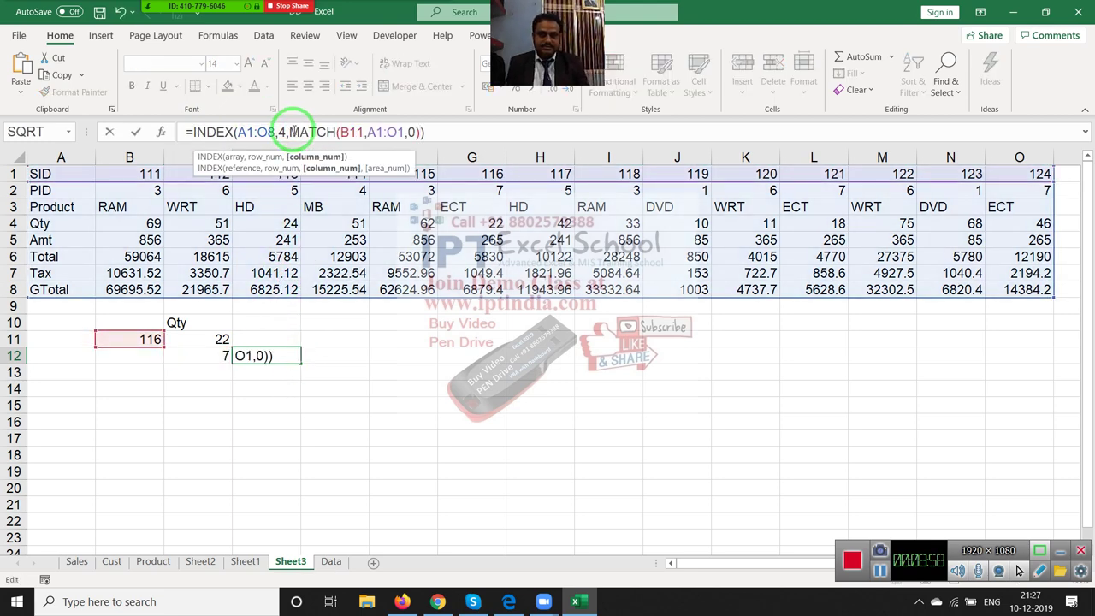
key(Return)
key(Up)
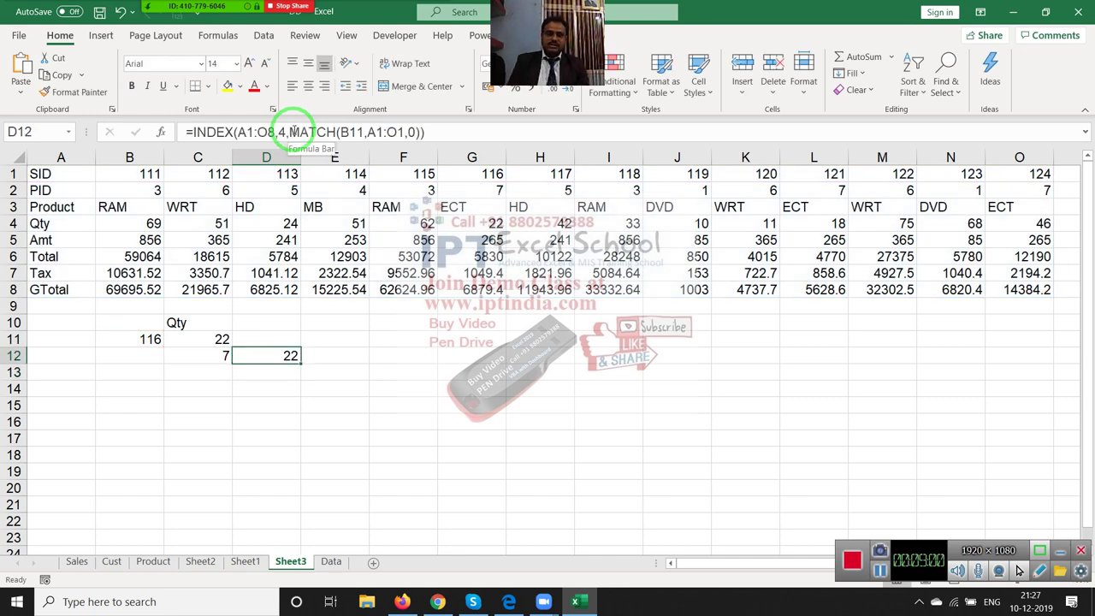
click(290, 132)
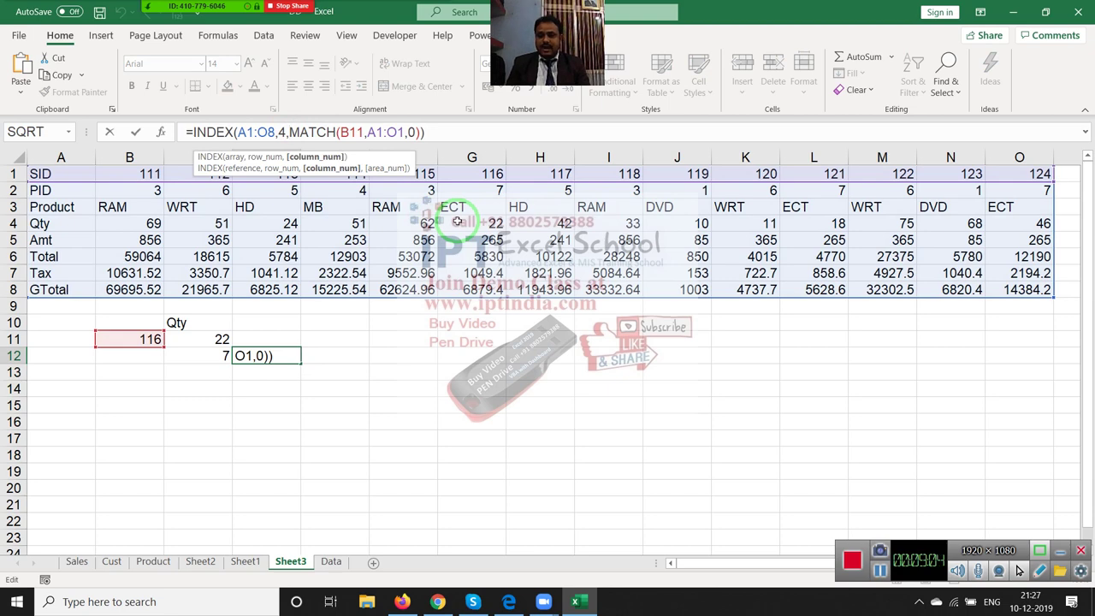
key(Escape)
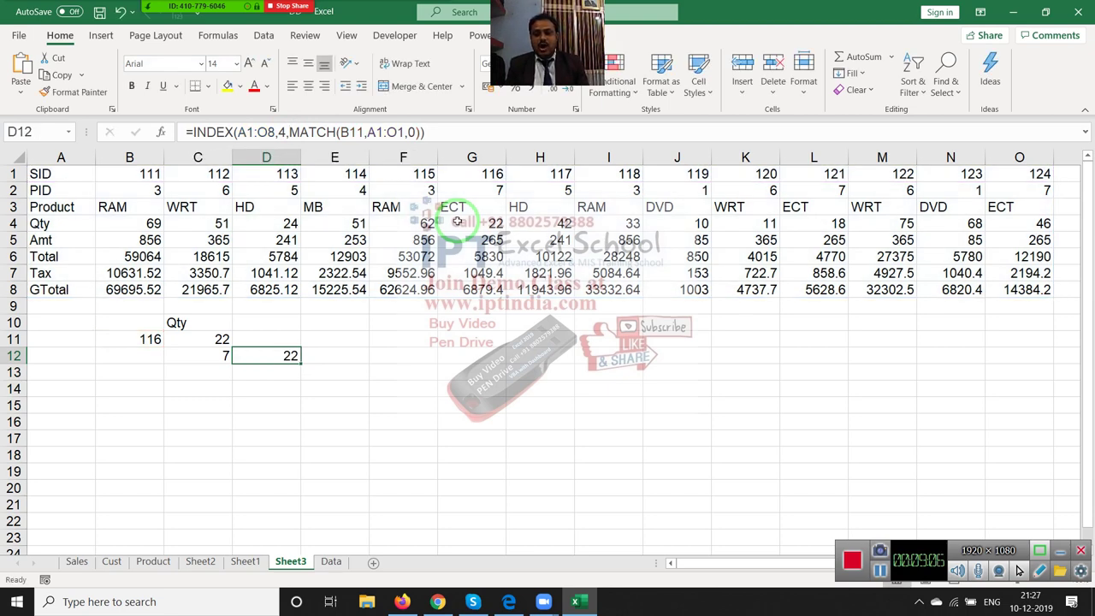
key(Down)
- Enter =OFFSET(A1,3,C12-1) in D13, returning quantity 22
text(=of)
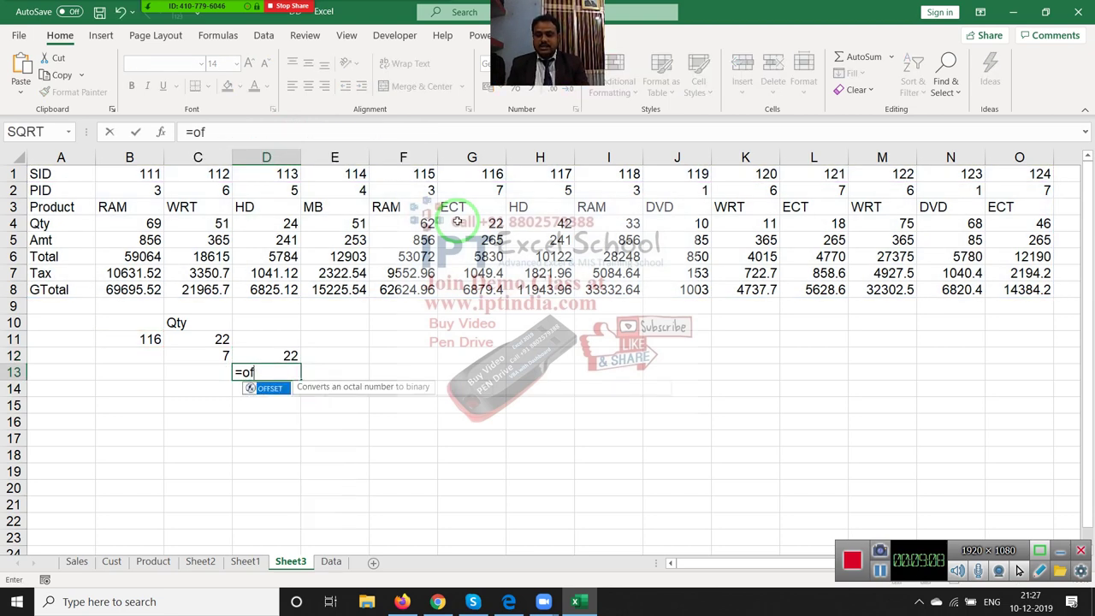
text(f)
key(Tab)
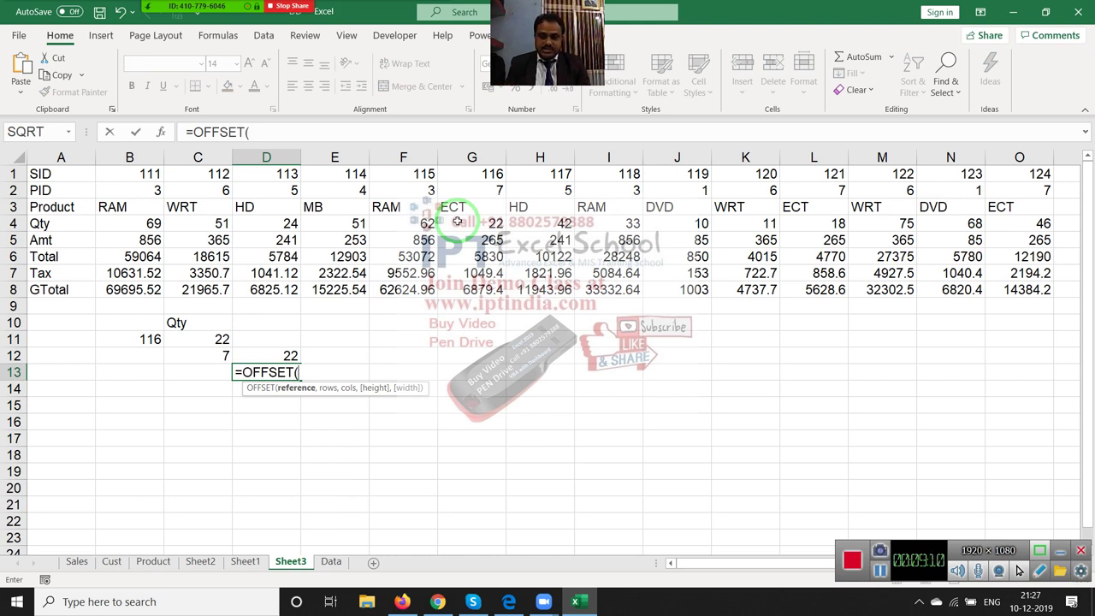
click(66, 174)
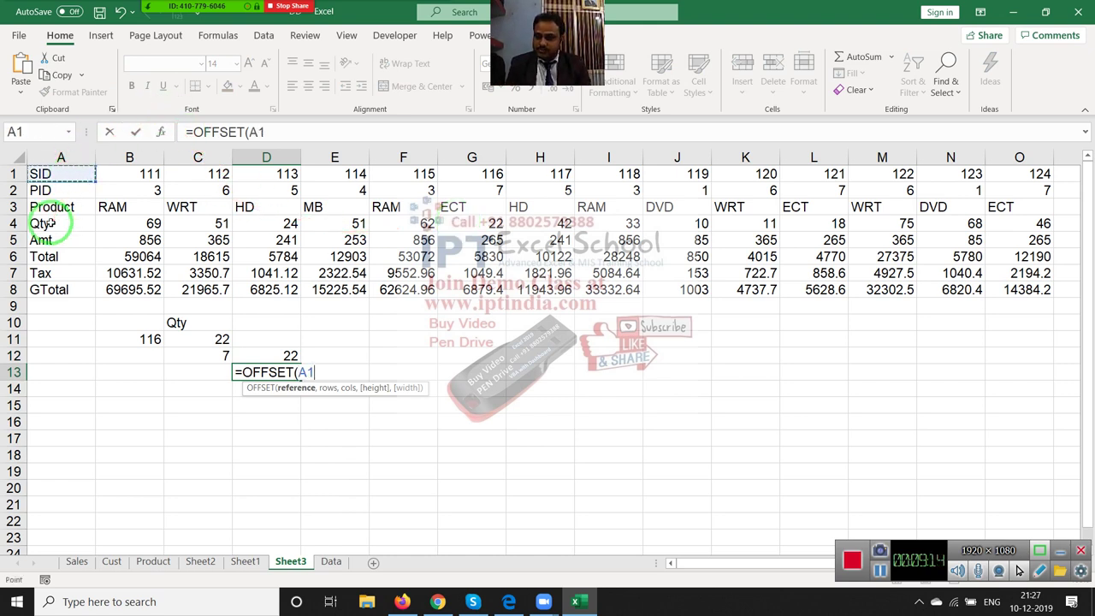
text(,)
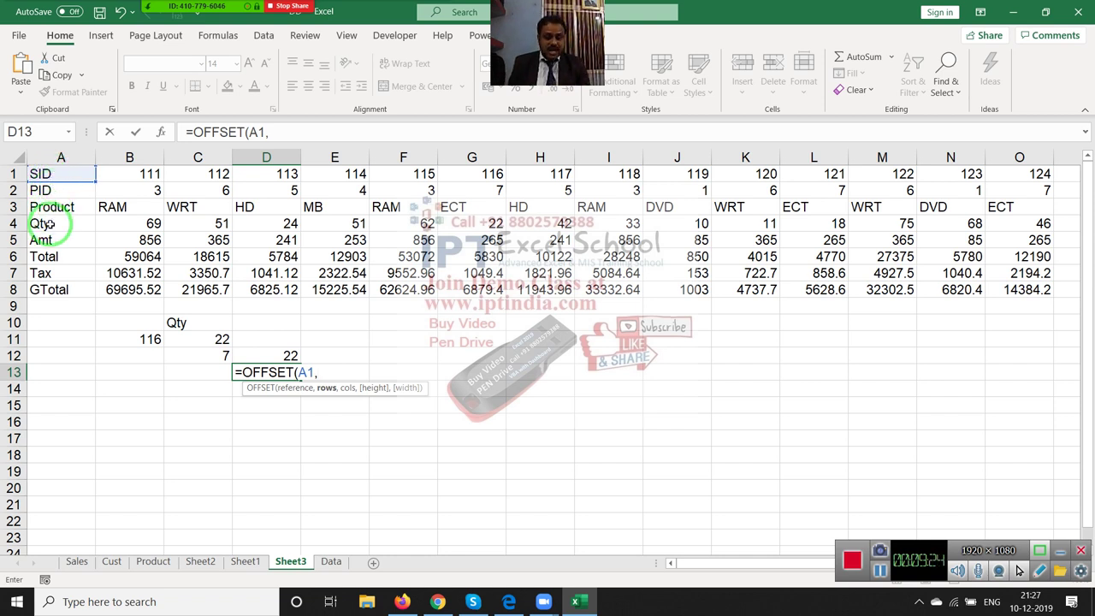
text(3)
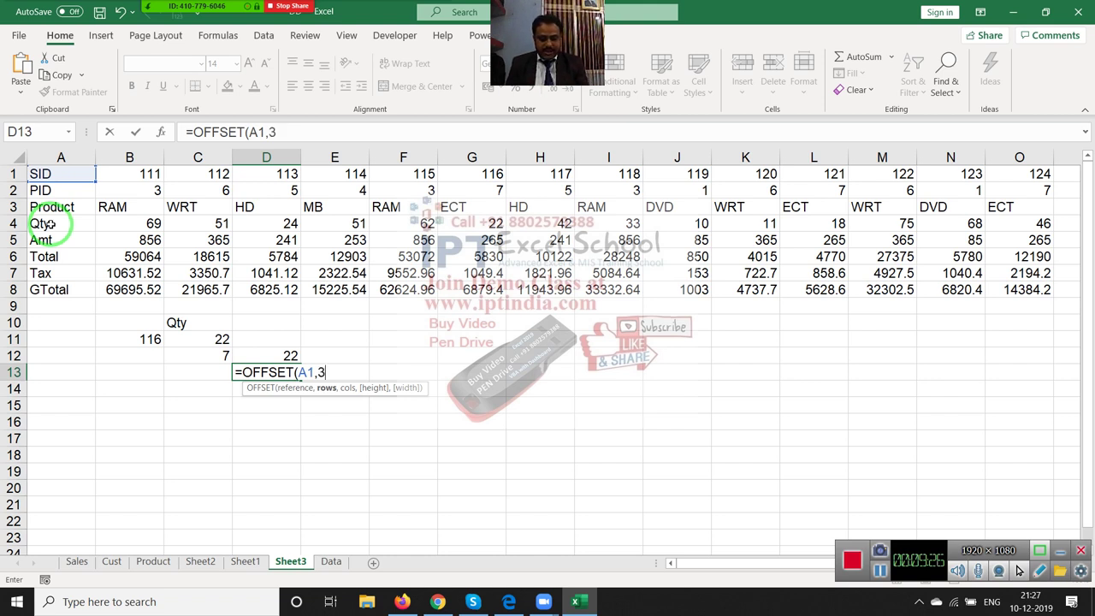
text(,)
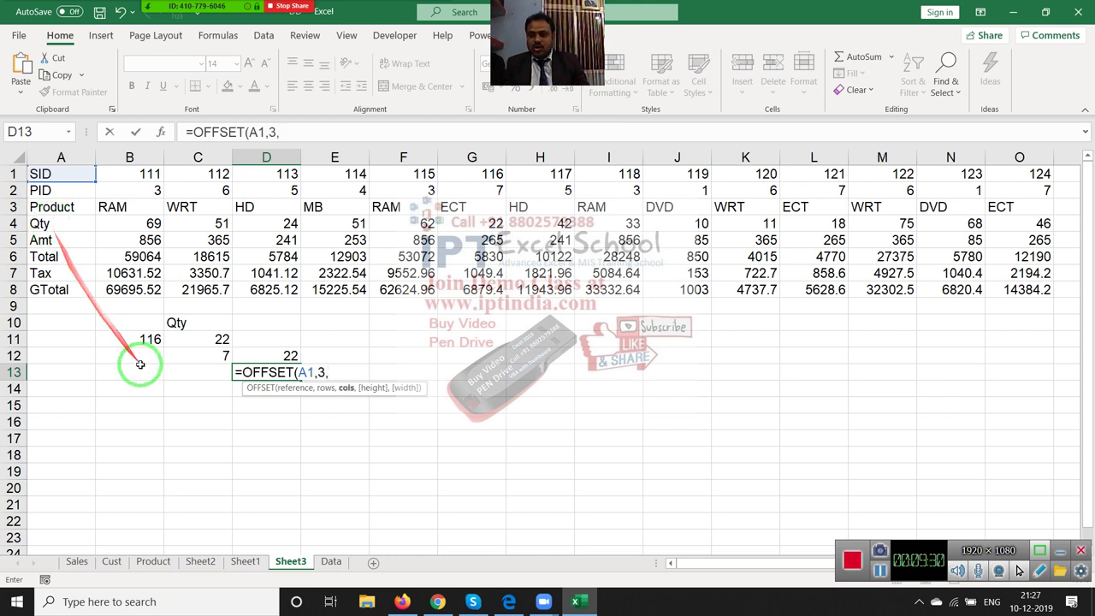
click(186, 353)
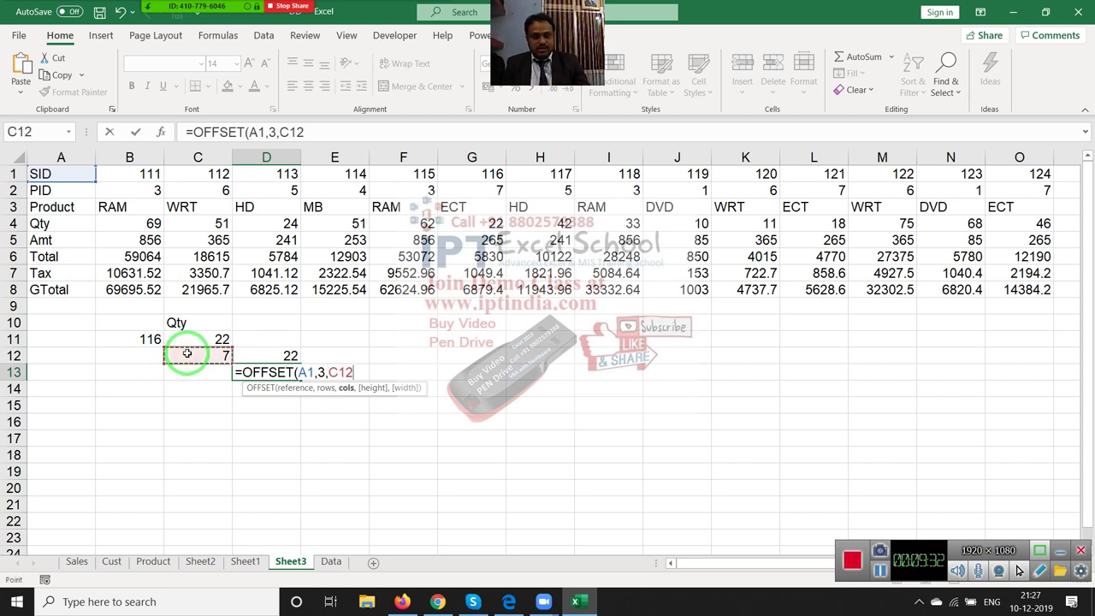
text(-1)
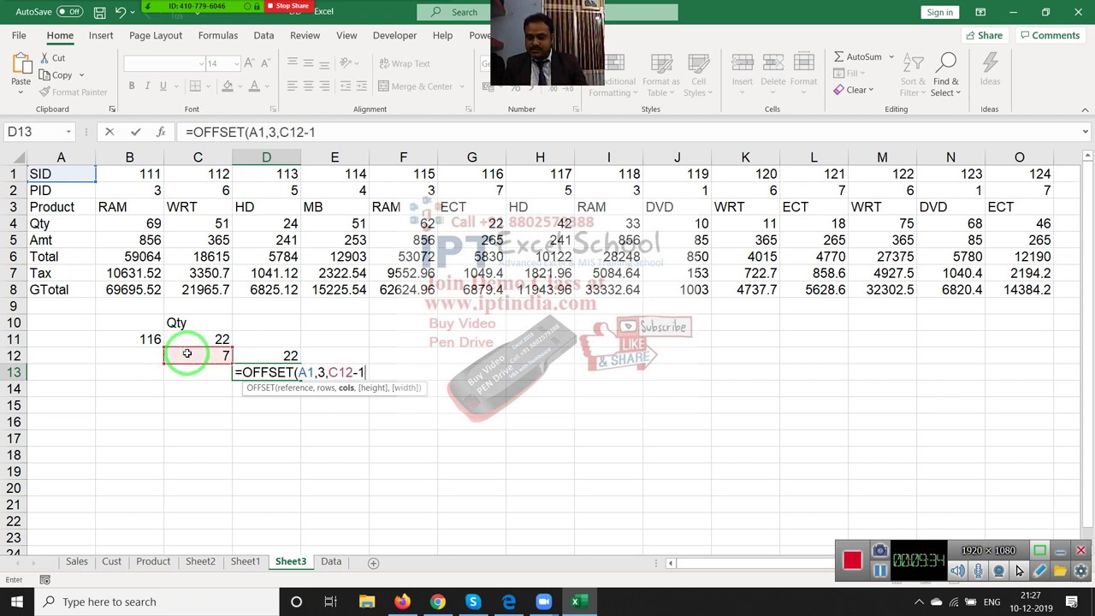
key(Return)
key(Up)
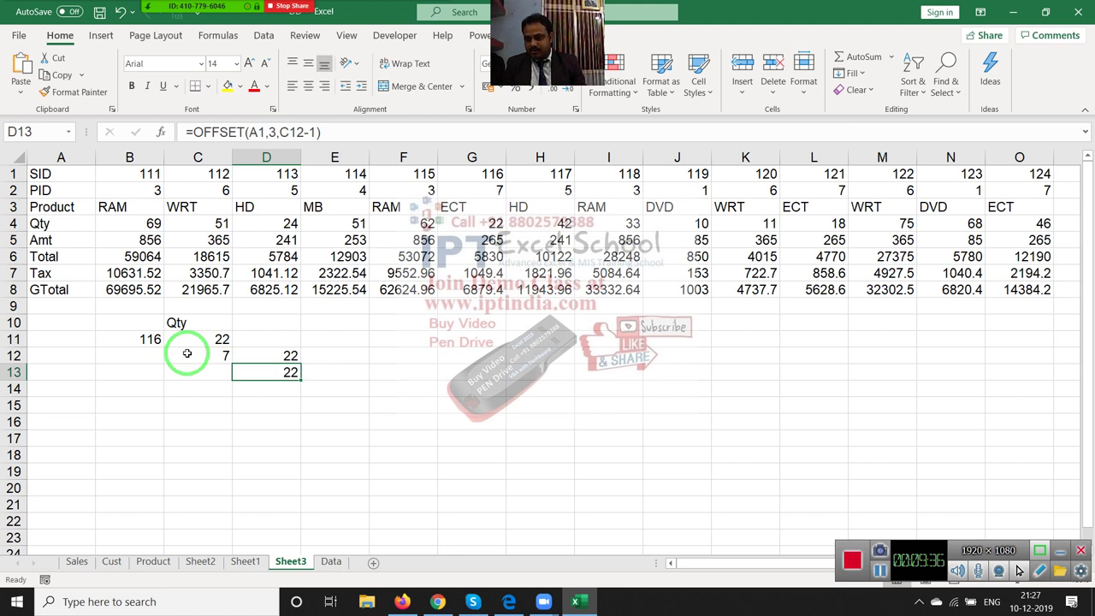
key(Up)
key(Down)
- Swap C12 in D13 for MATCH(B11,A1:O1,0), giving =OFFSET(A1,3,MATCH(B11,A1:O1,0)-1)
drag(192, 367, 253, 208)
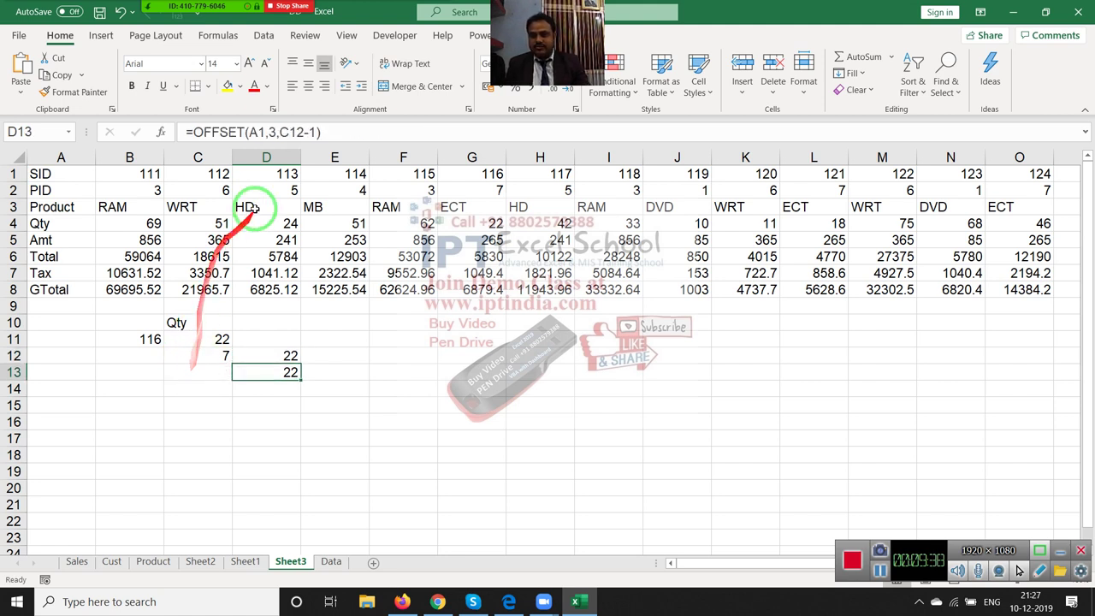
double_click(290, 131)
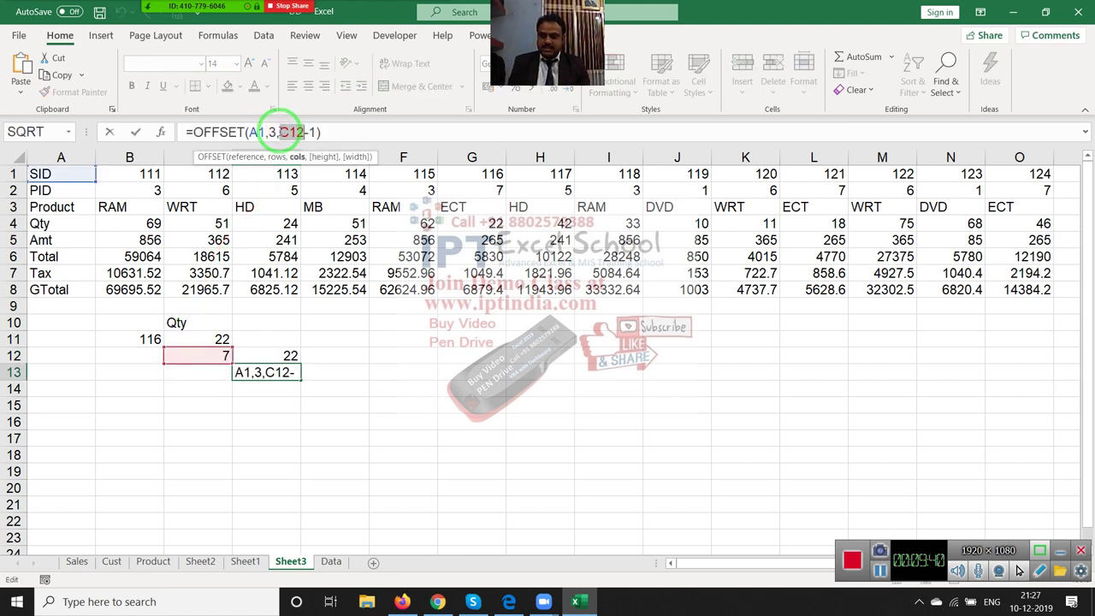
key(ctrl+v)
key(Return)
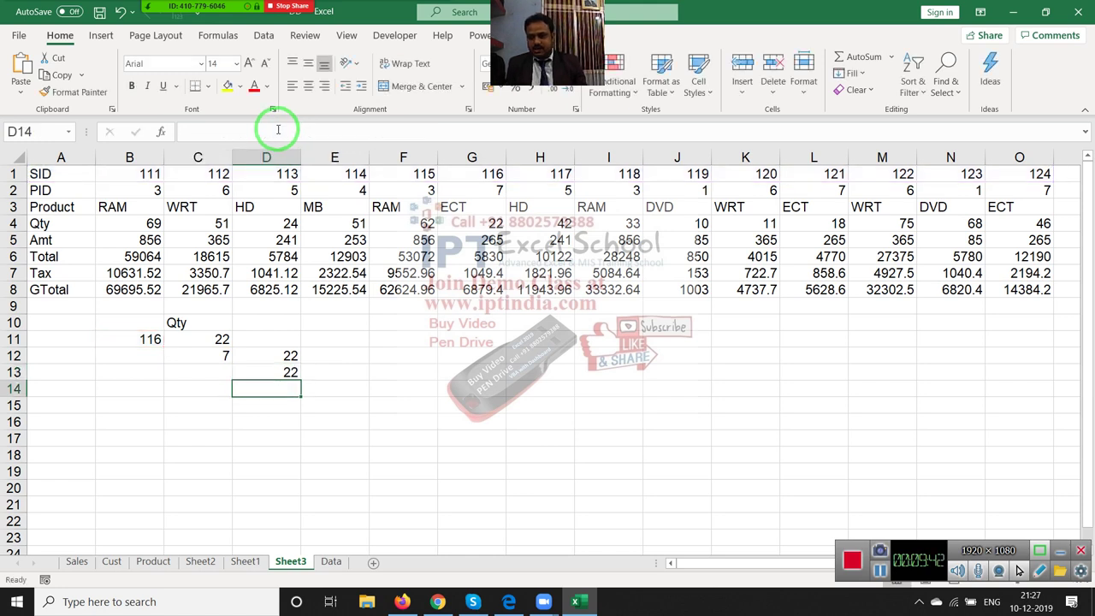
key(Up)
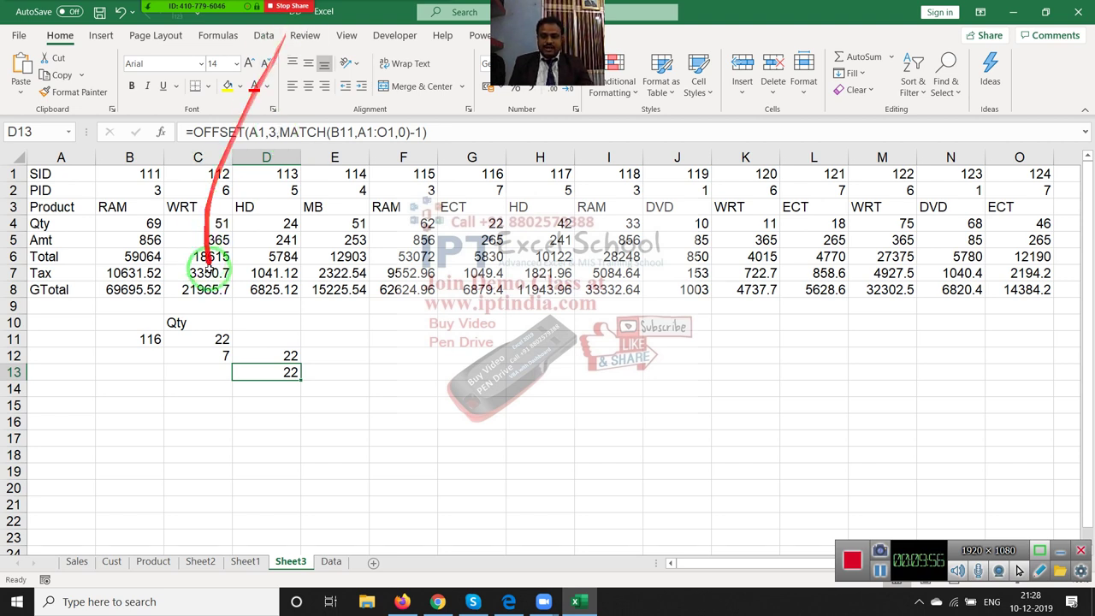
- Review Sheet1, Product and Sheet2, then clear the highlighted range on the Data sheet
click(244, 562)
ctrl+click(204, 563)
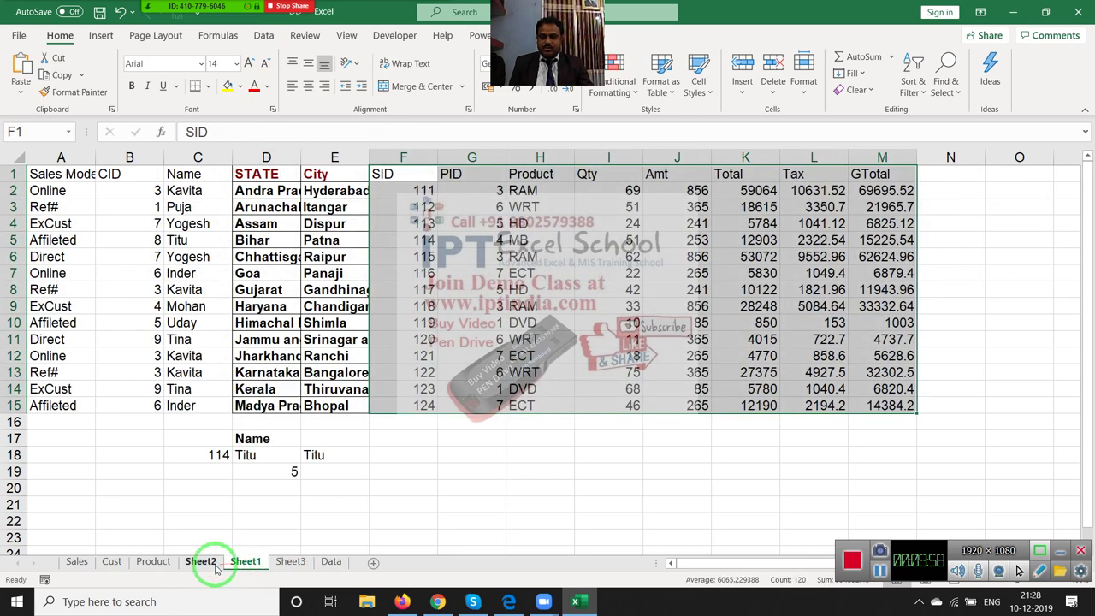
click(261, 356)
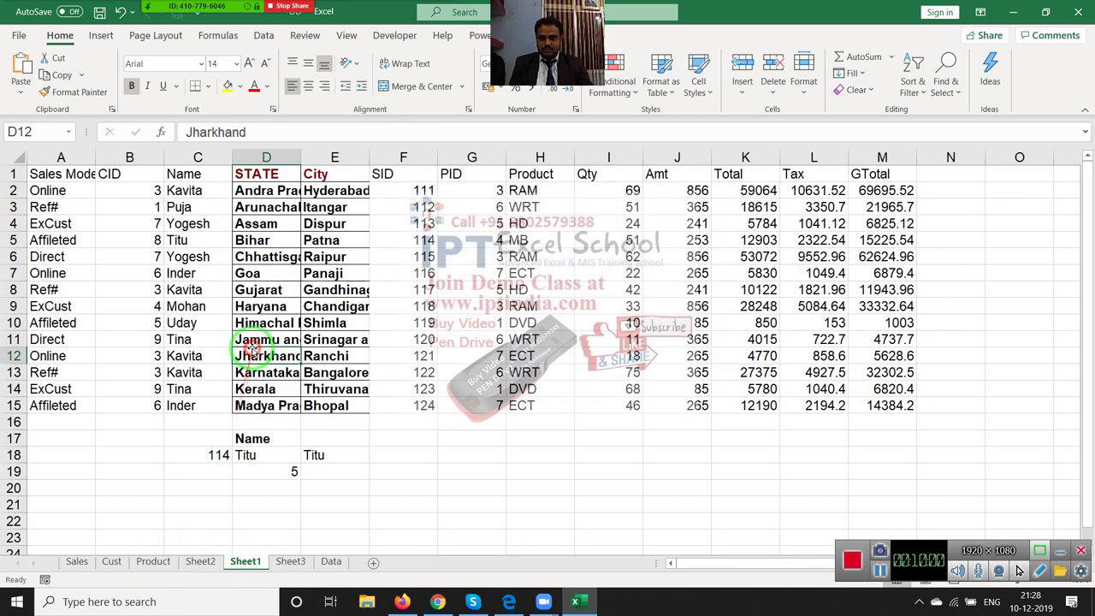
click(154, 562)
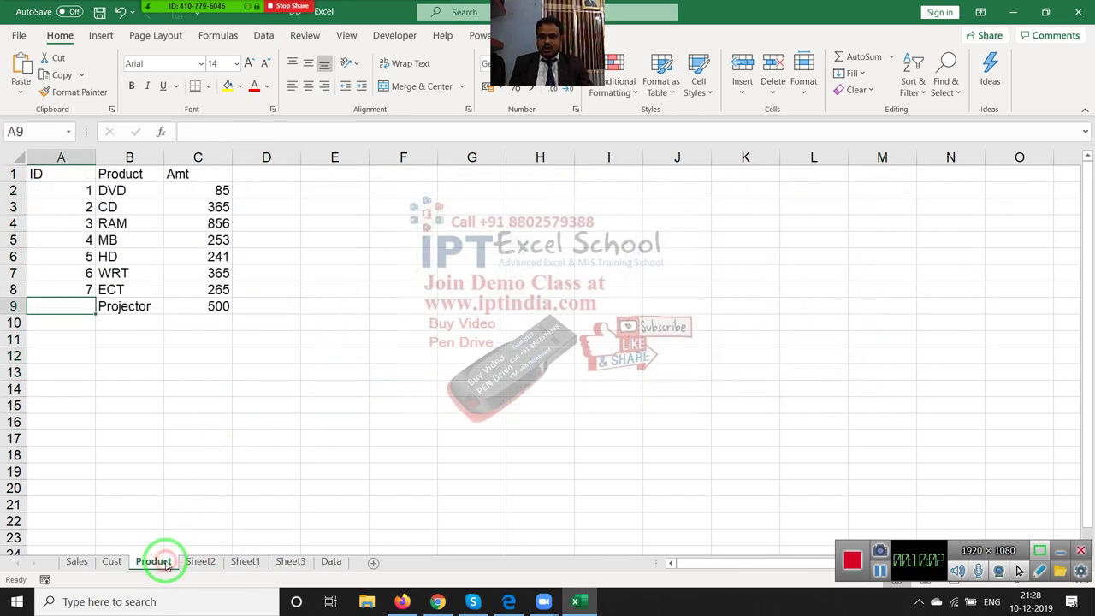
click(200, 562)
mouse_move(188, 547)
mouse_down()
mouse_move(221, 233)
mouse_move(326, 567)
mouse_up()
click(326, 562)
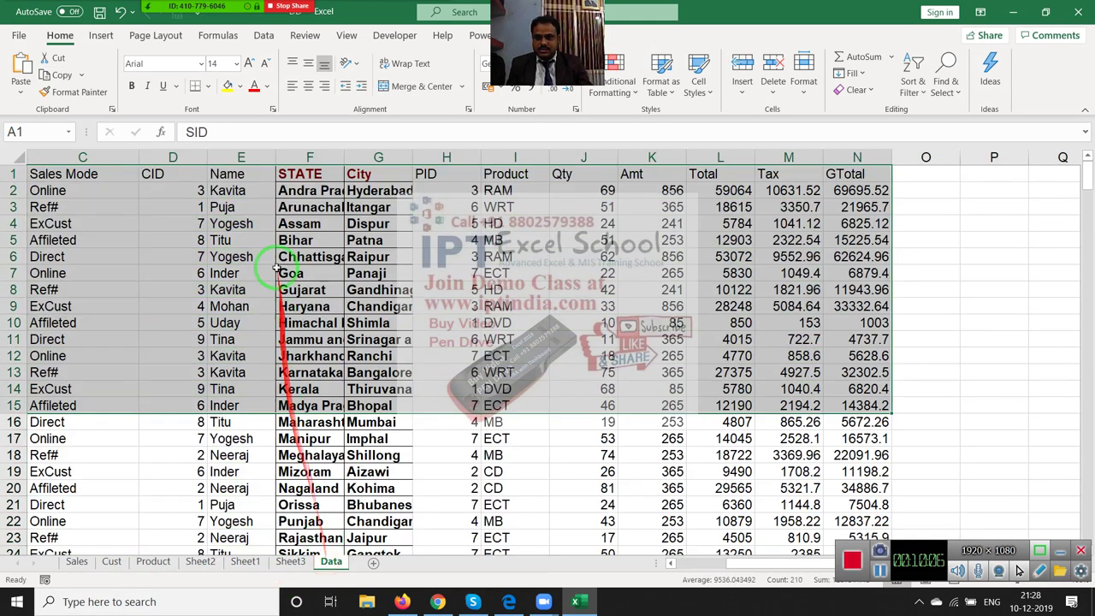
click(243, 207)
click(379, 227)
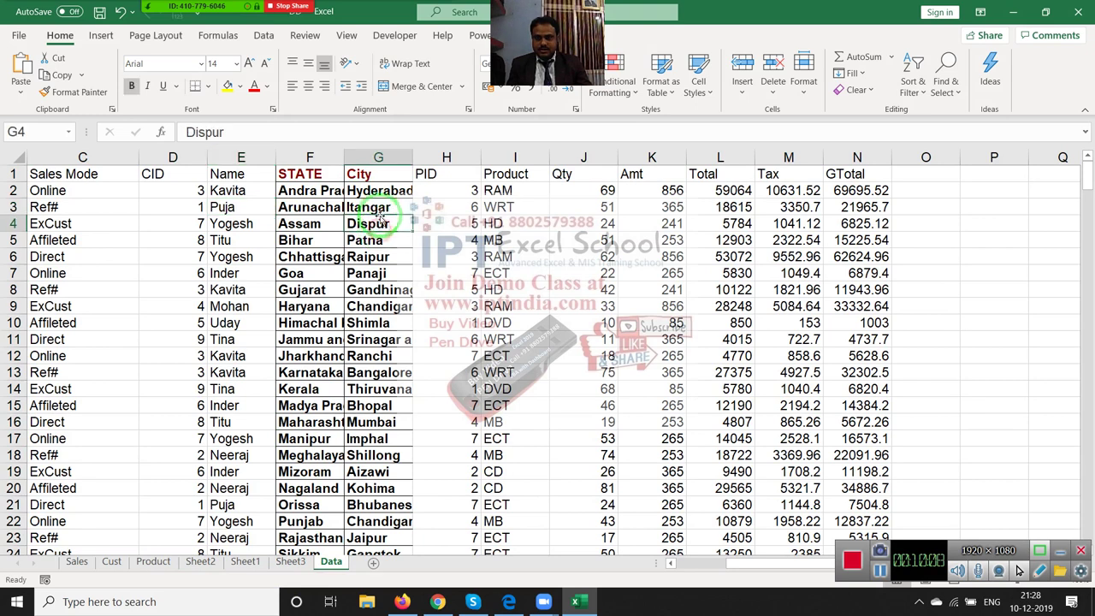
- Copy the Name and Qty columns from Data into a new Sheet4
click(241, 157)
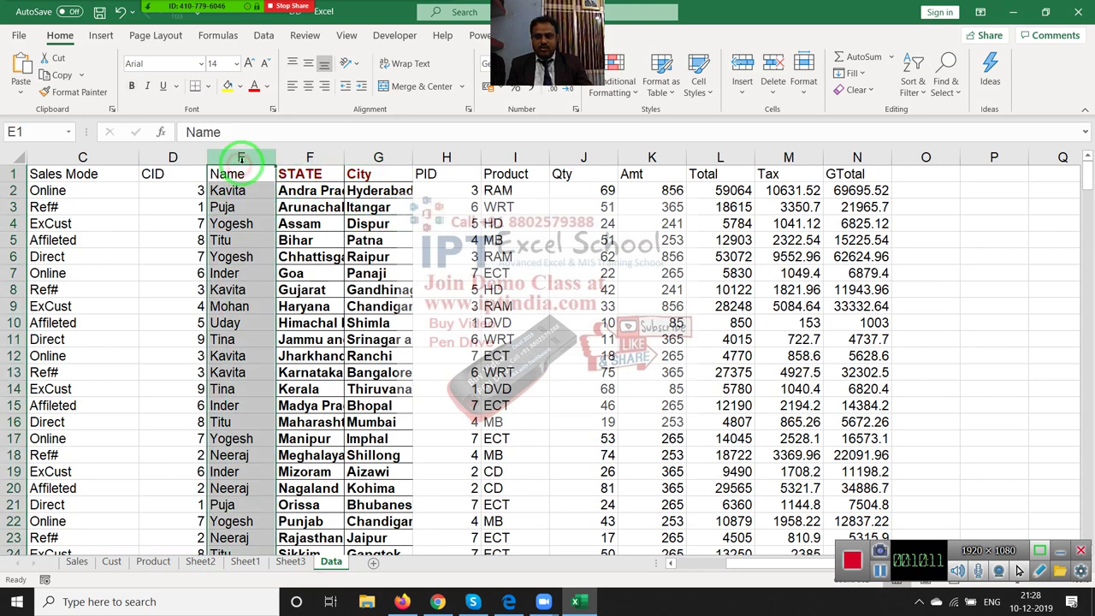
ctrl+click(583, 158)
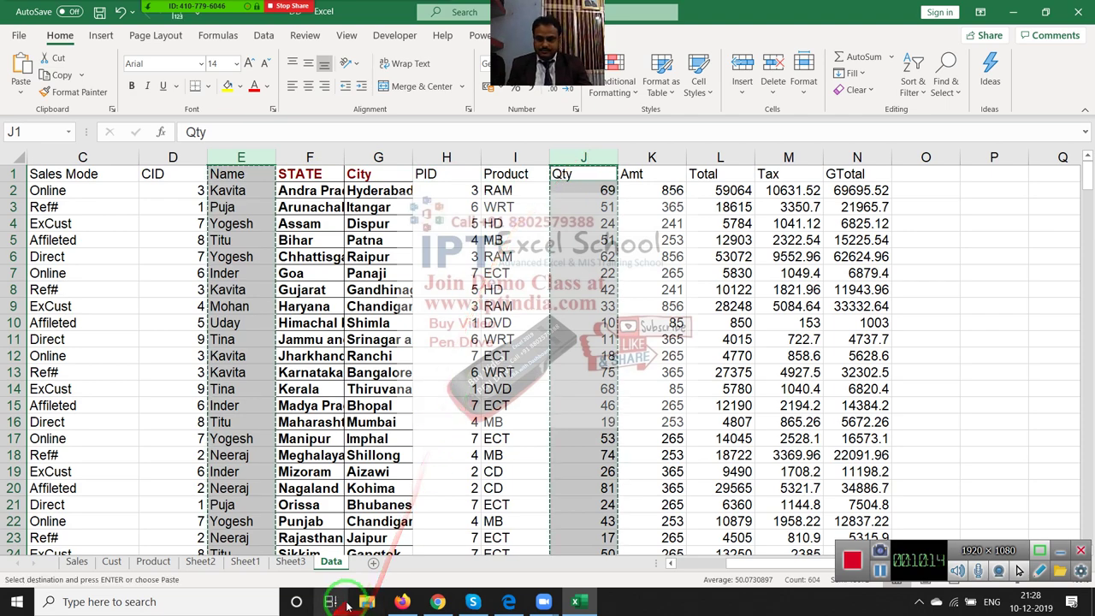
click(372, 562)
key(ctrl+v)
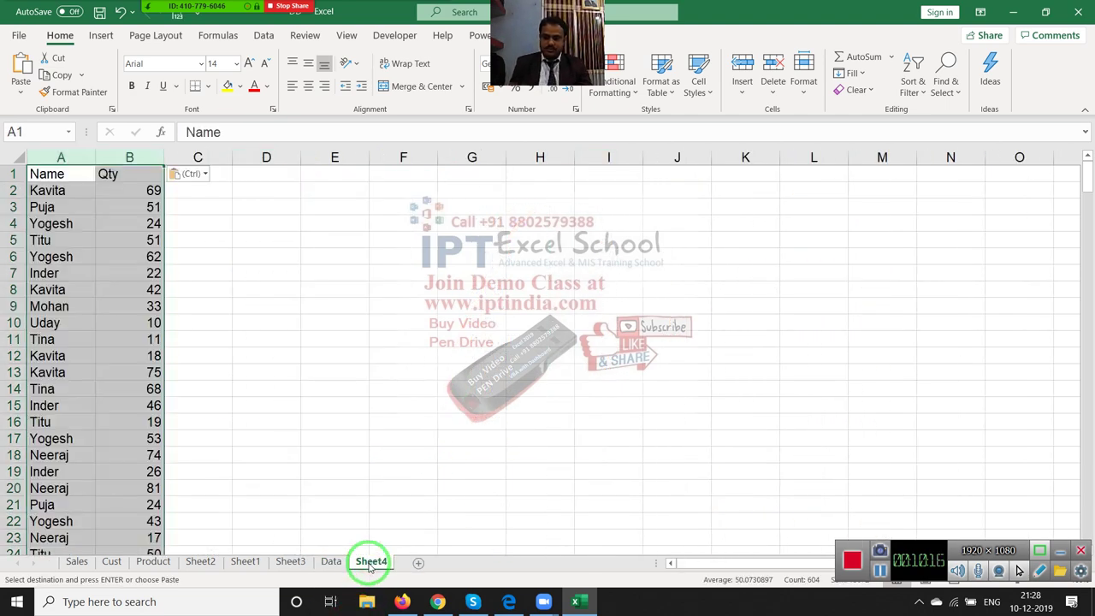
- Replace the negative quantity -54 in B32 with 74
click(347, 368)
scroll(347, 360, down, 7)
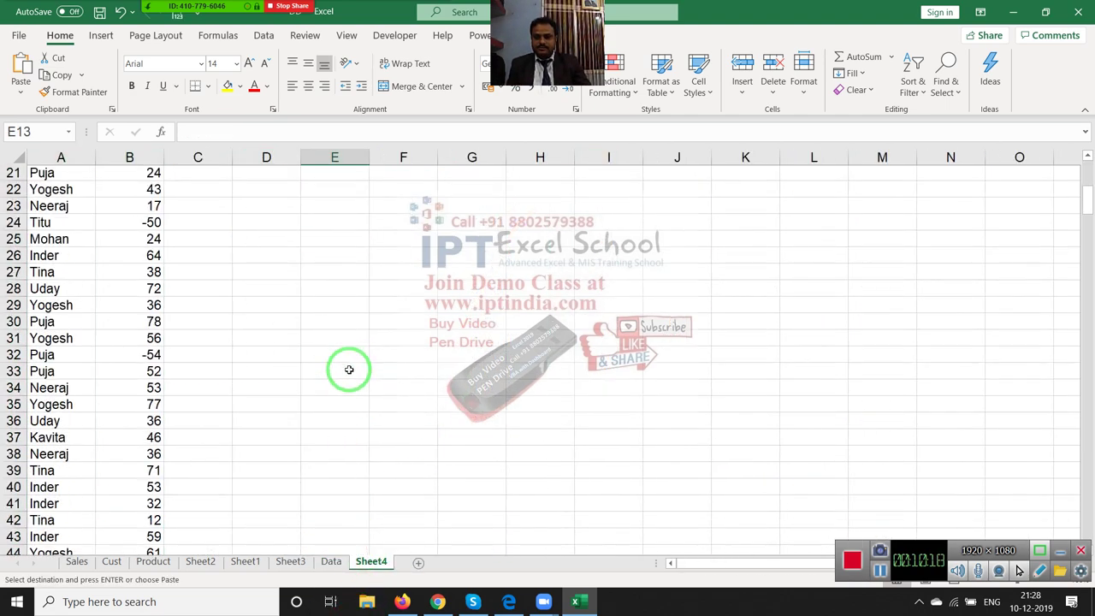
scroll(347, 360, down, 2)
drag(342, 369, 184, 286)
click(151, 239)
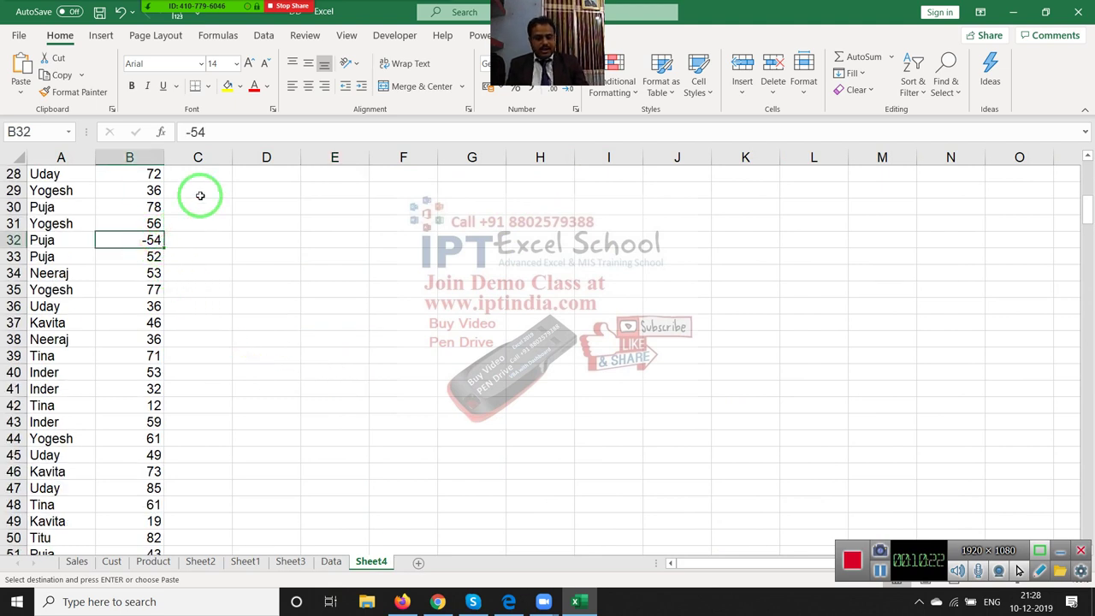
text(74)
key(Return)
- Replace -50 in B24 with 89, then select cell D3
drag(201, 195, 268, 330)
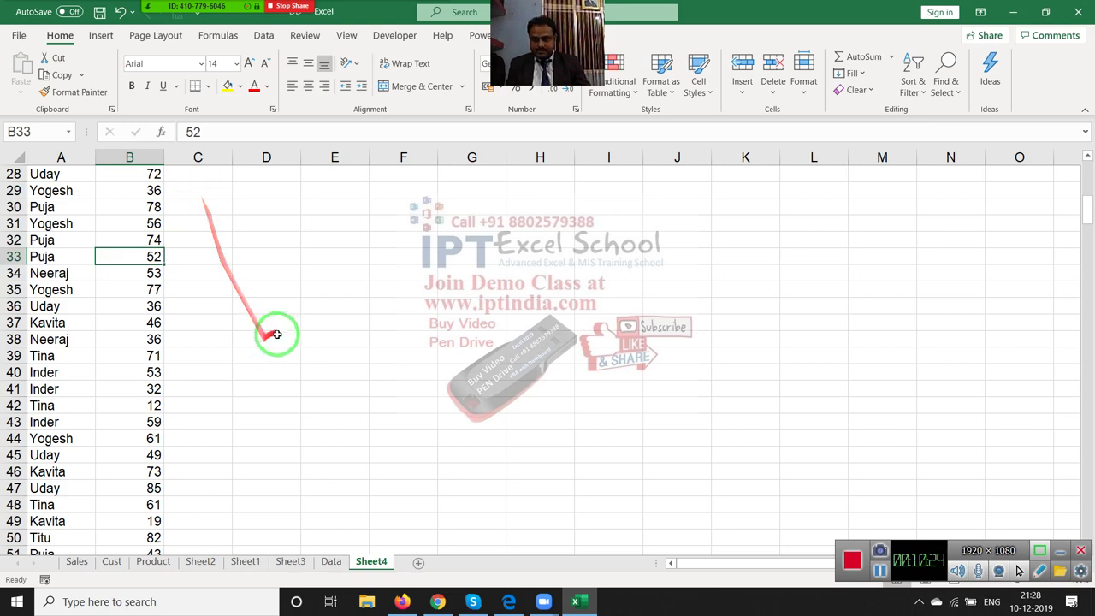
scroll(342, 288, up, 4)
drag(376, 280, 167, 296)
click(137, 308)
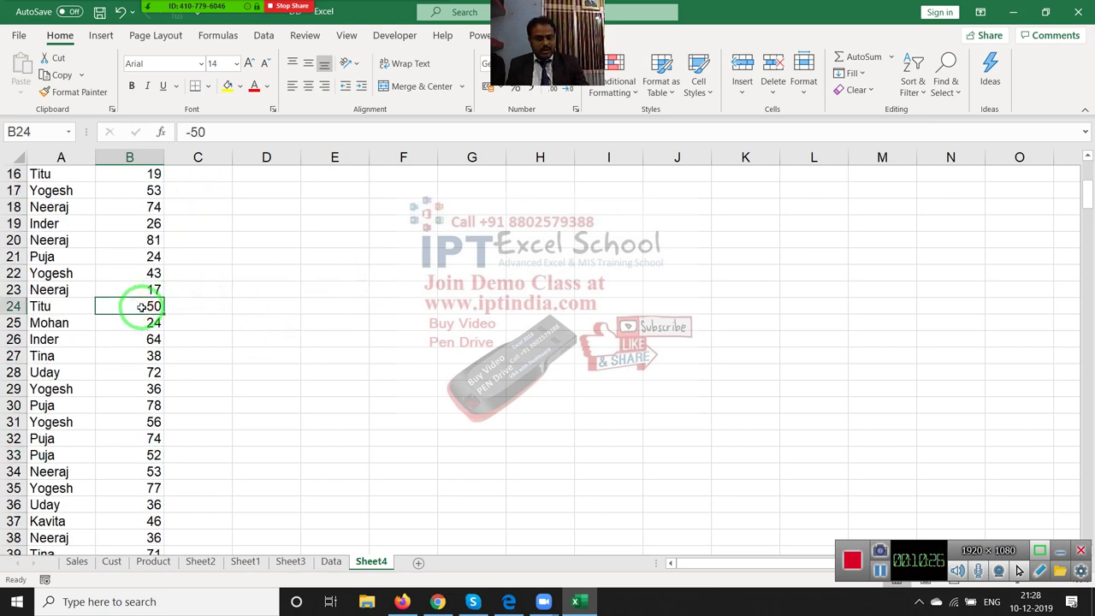
text(89)
click(261, 275)
scroll(264, 313, up, 5)
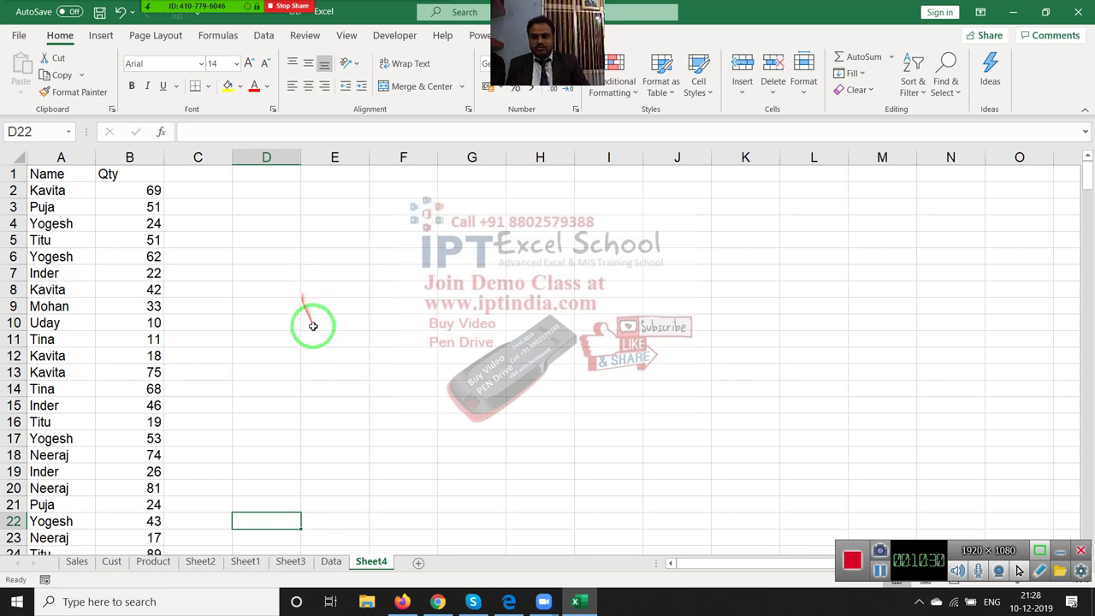
click(295, 288)
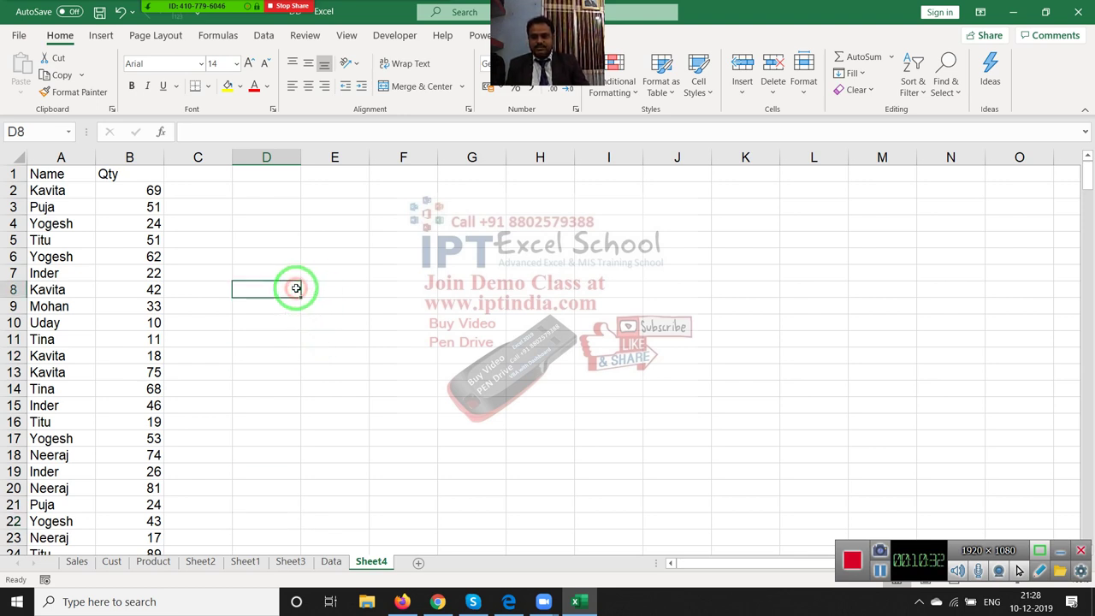
click(264, 206)
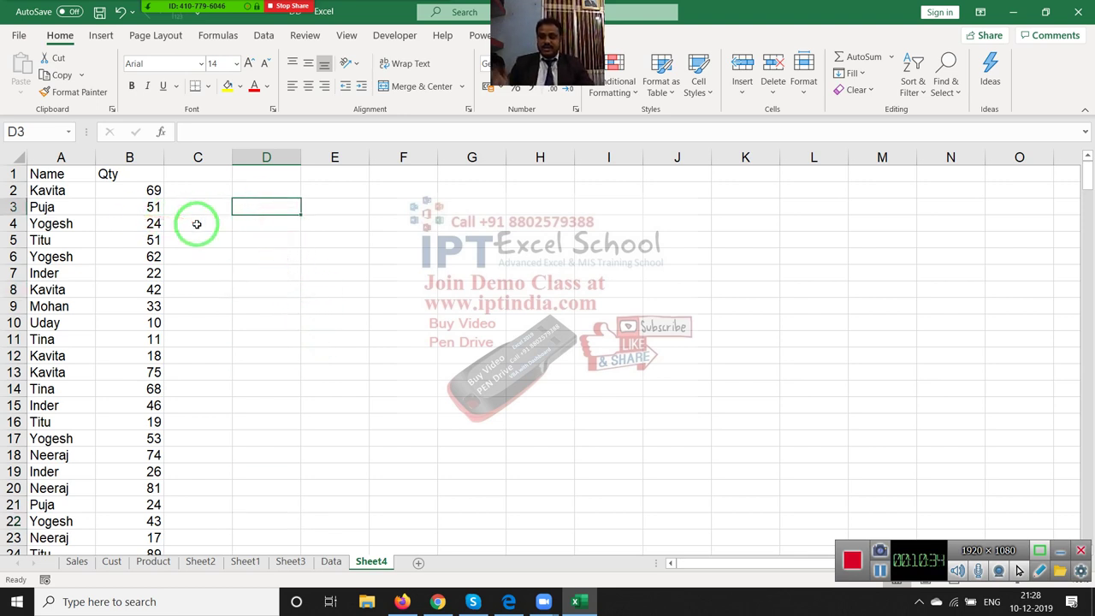
- Enter =MAX(B:B) in D3 to show the highest Qty, 90
text(=ma)
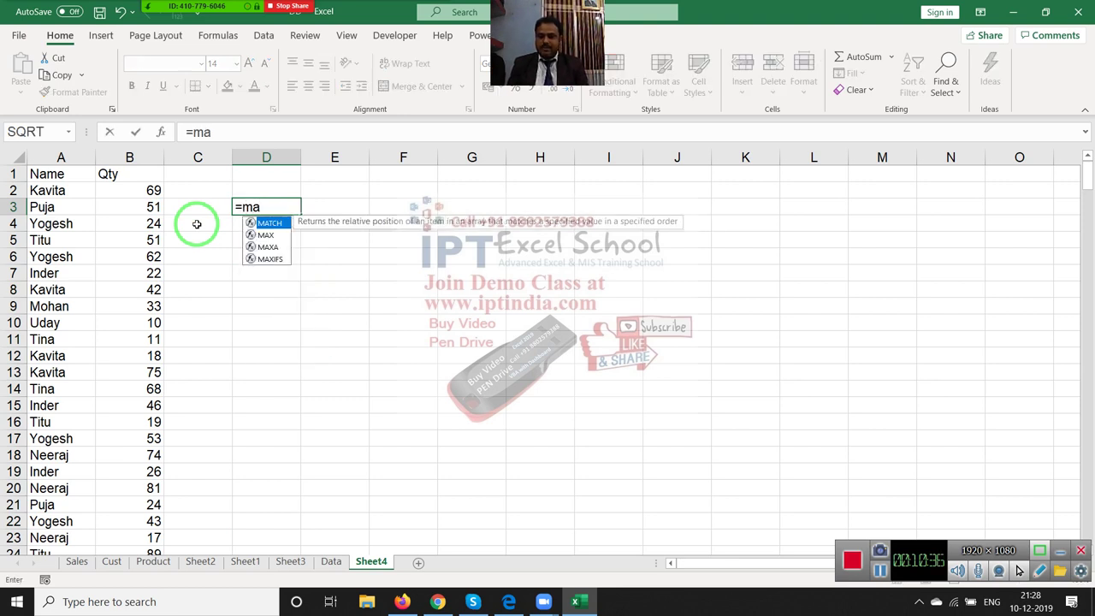
text(x)
key(Left)
key(Left)
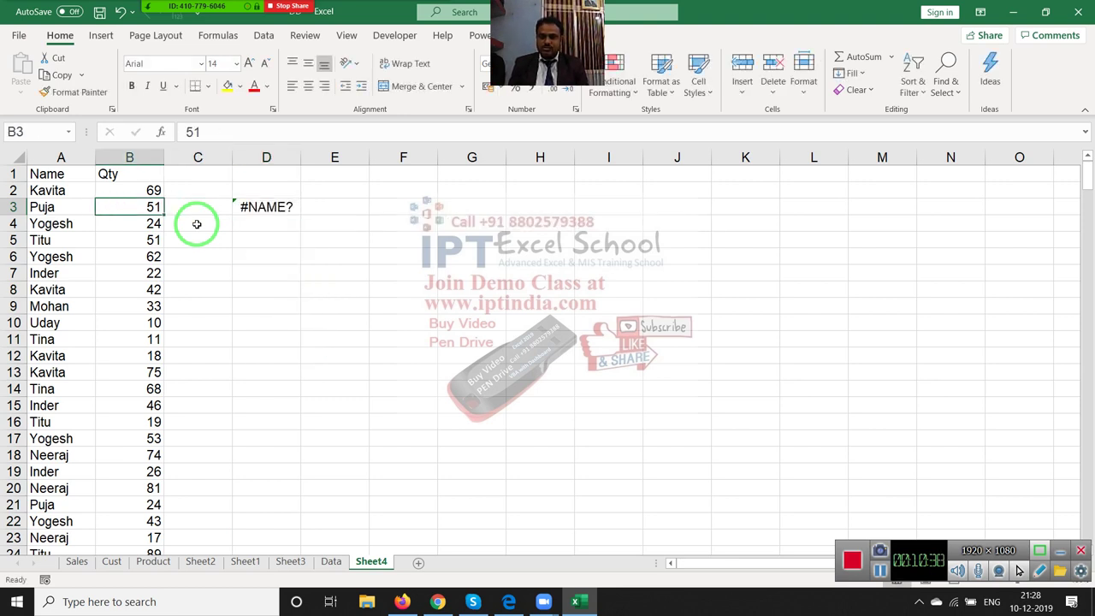
key(Right)
key(Right)
text(=m)
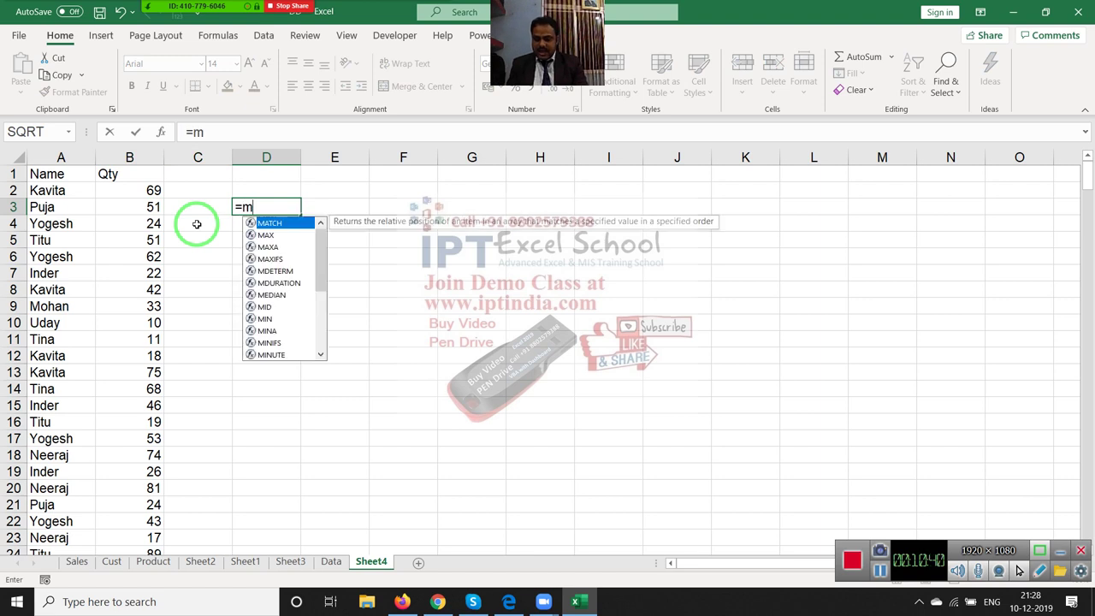
text(ax)
key(Tab)
key(Left)
key(Left)
key(Left)
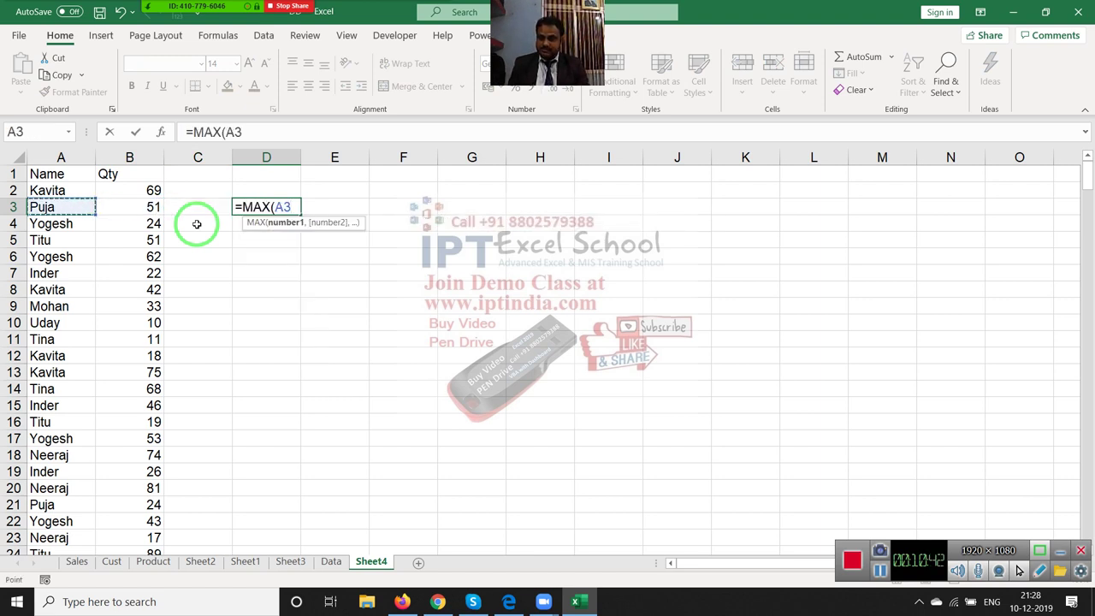
key(Right)
key(ctrl+space)
key(Return)
key(Up)
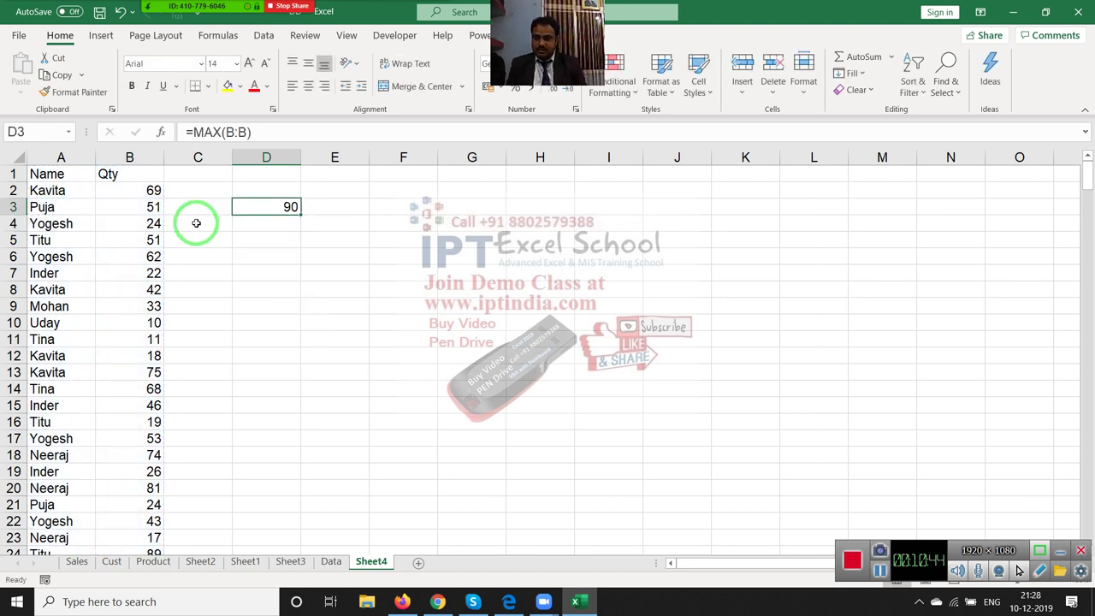
- Put 1 in E3 beside the maximum
key(Right)
text(1)
key(Return)
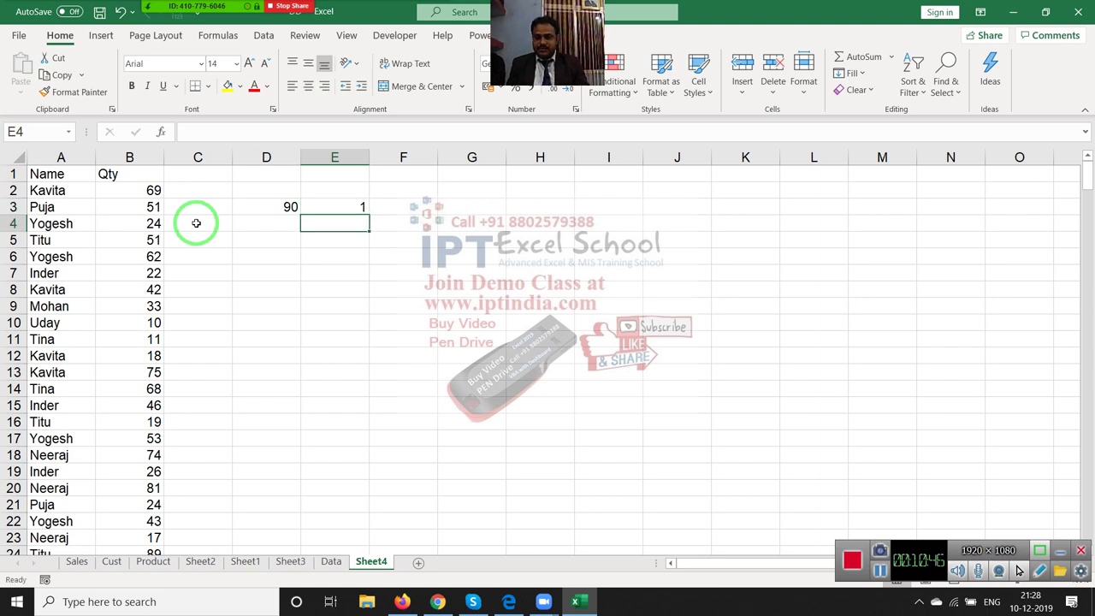
key(Up)
key(Right)
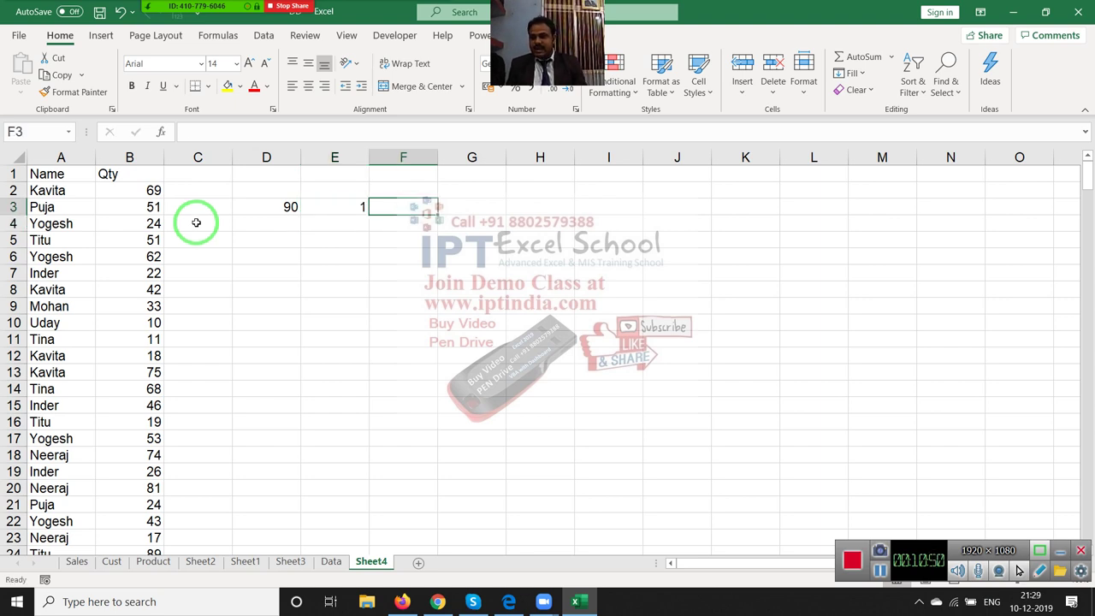
key(Left)
key(Left)
key(Left)
key(Right)
key(Right)
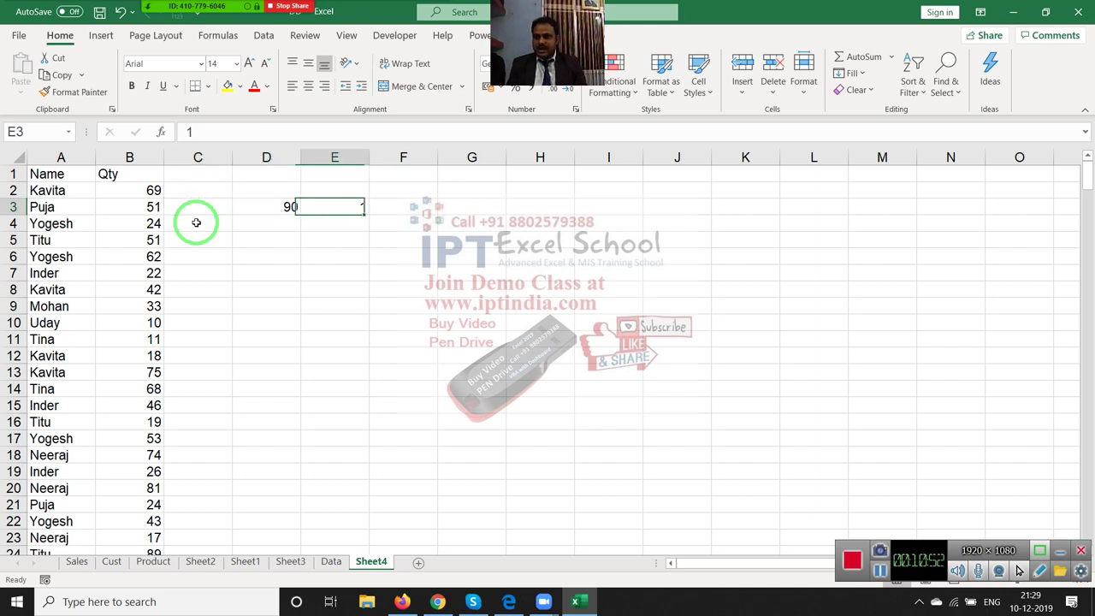
- Enter 18 in D6 and start a =RANK formula in E6
key(Down)
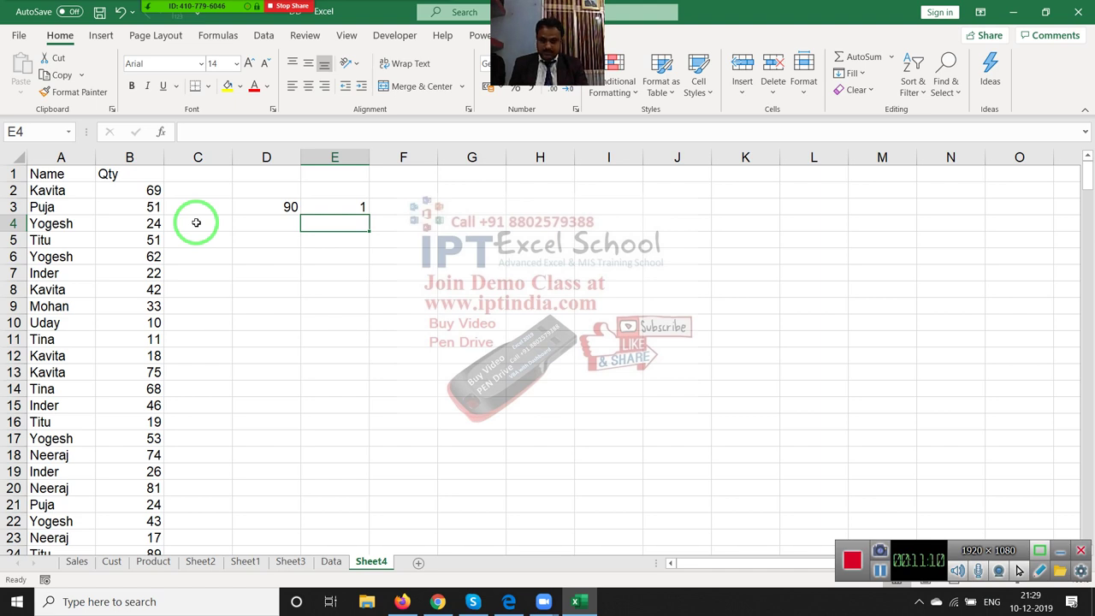
key(Down)
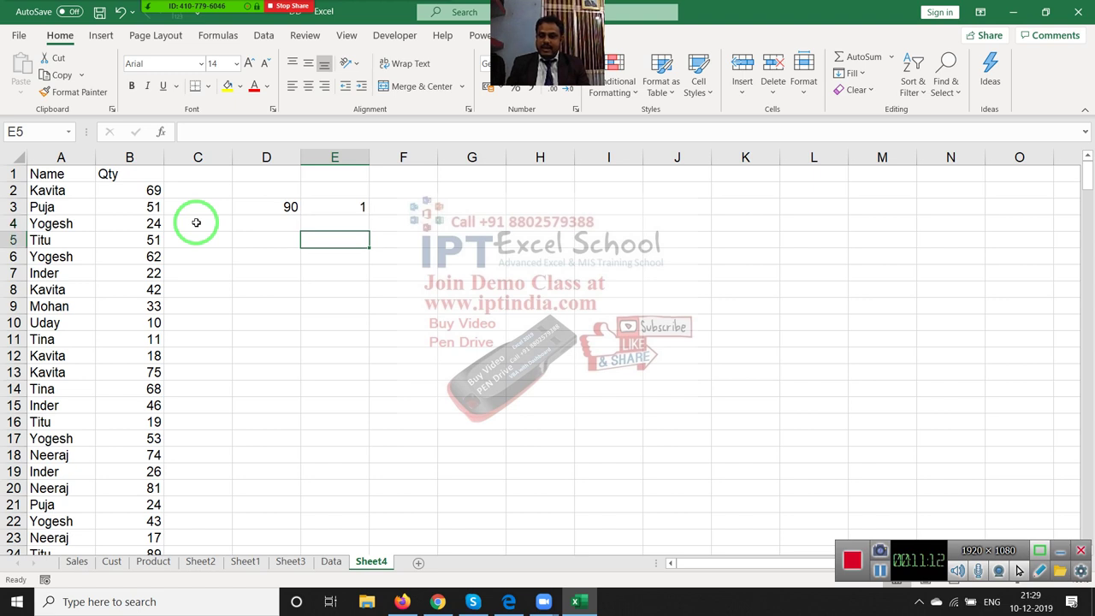
key(Down)
key(Left)
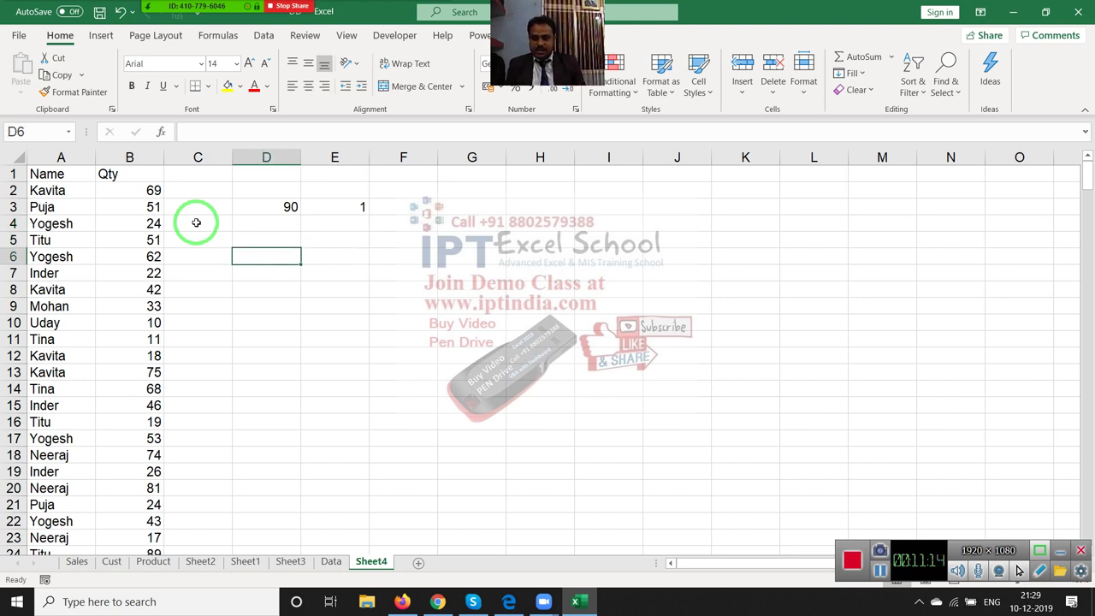
text(18)
key(Tab)
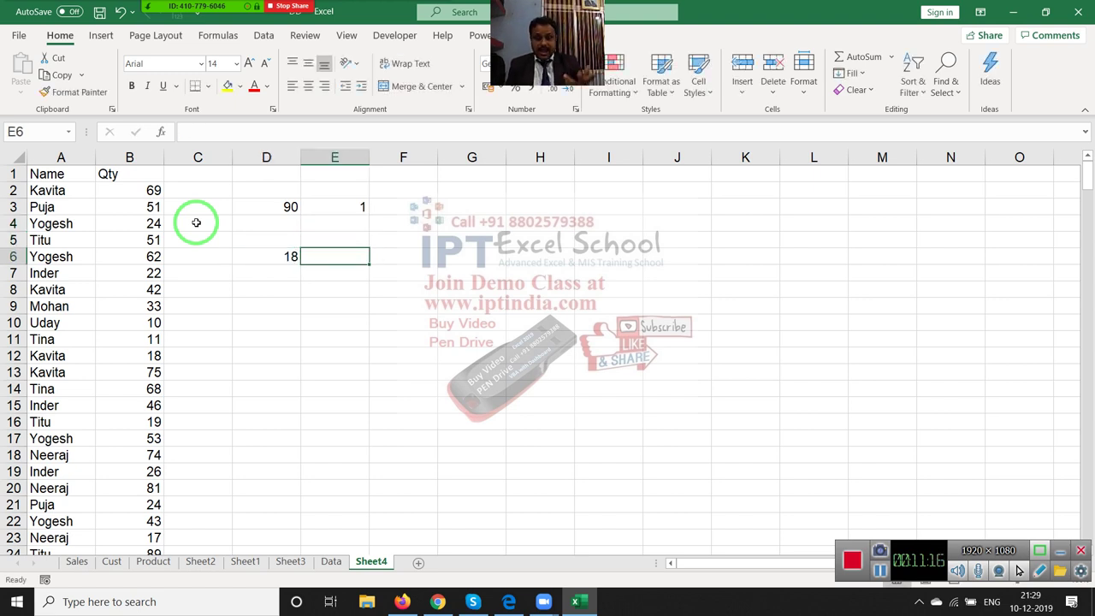
text(=ra)
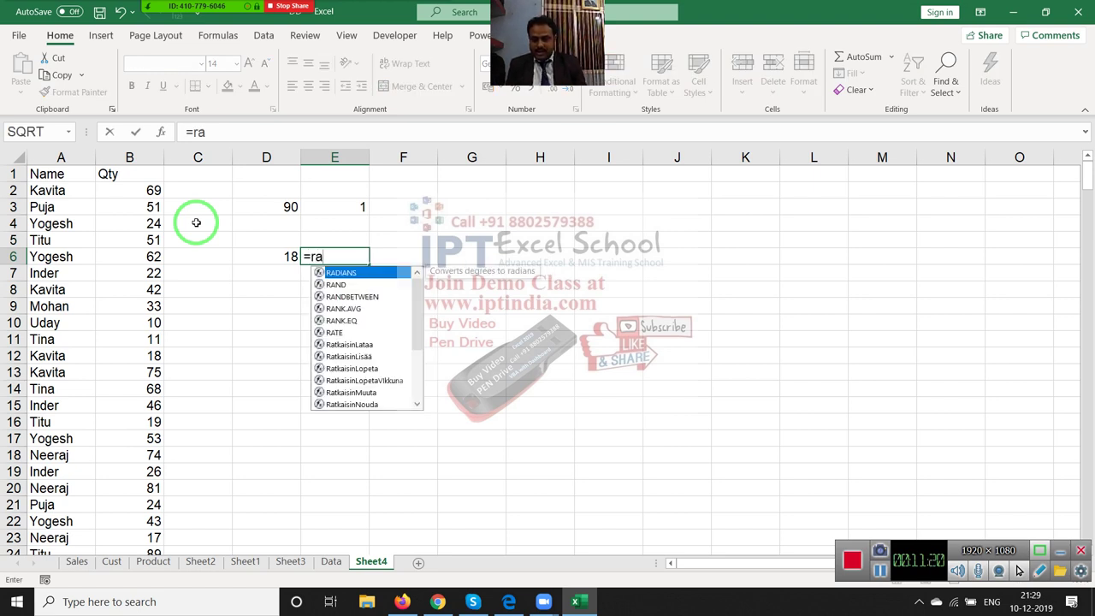
text(nk)
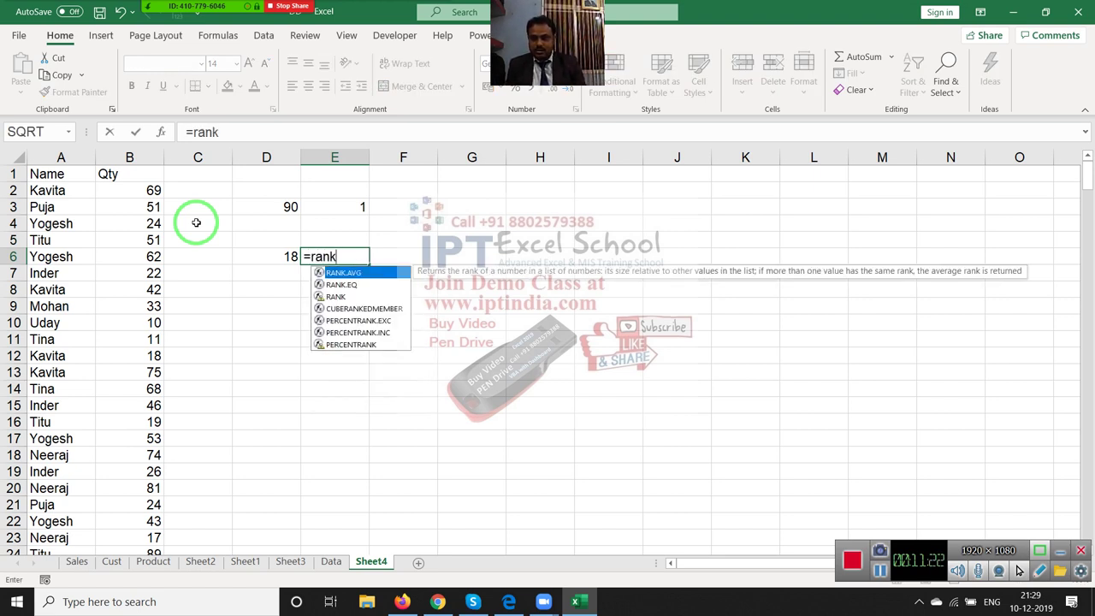
- Cancel the unfinished rank formula and clear the trial entries in D3:F6
key(Escape)
key(Escape)
key(Up)
key(Up)
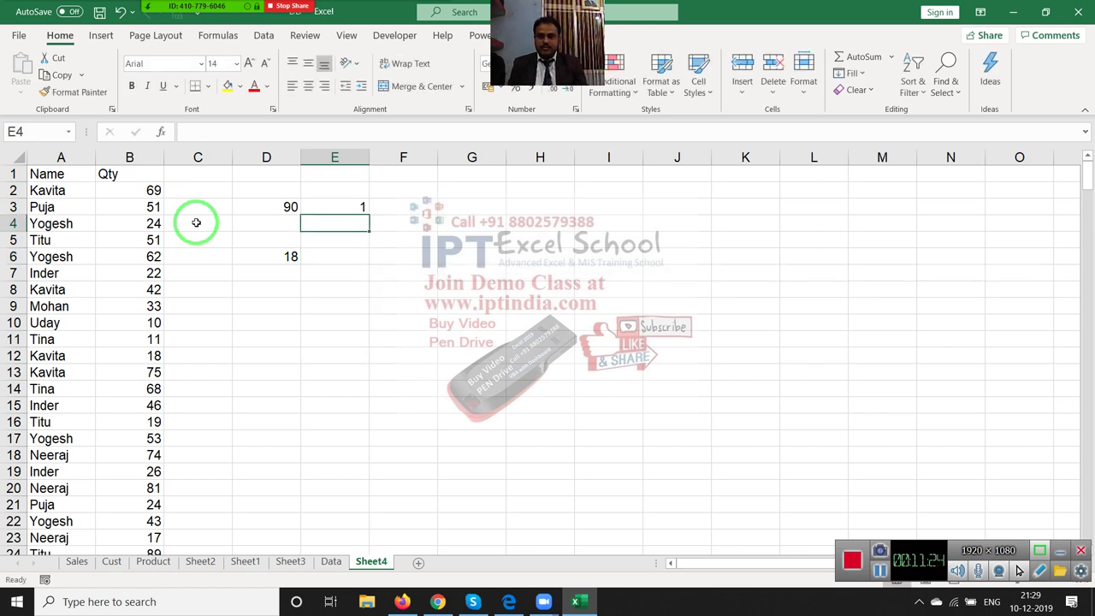
key(Up)
key(Left)
key(shift+Right)
key(shift+Right)
key(shift+Down)
key(shift+Down)
key(shift+Down)
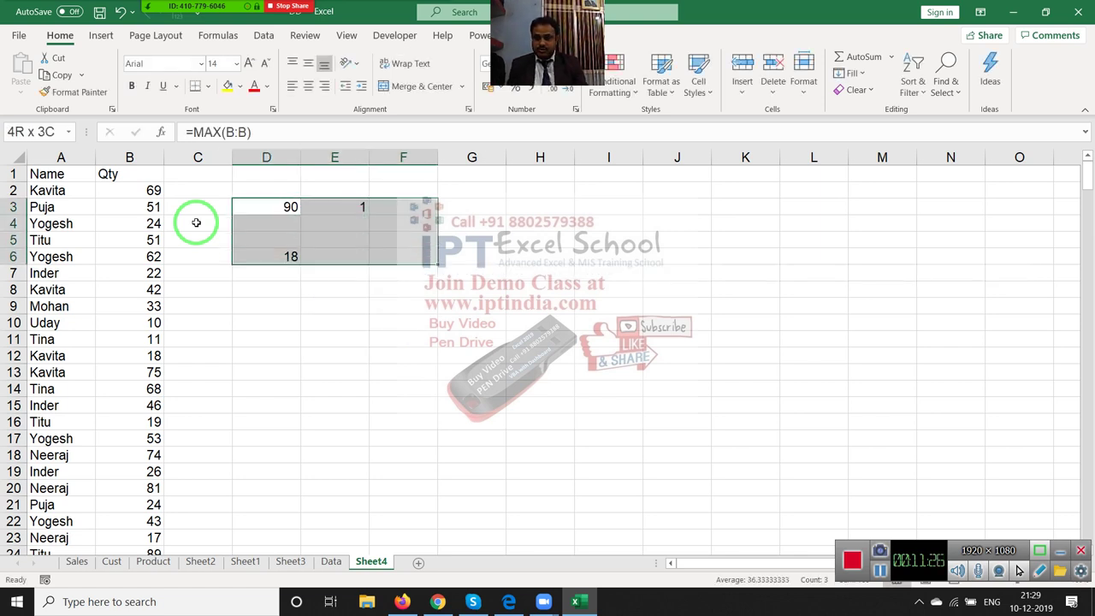
key(Delete)
- Put the Top 5 heading in D3
key(shift+Left)
key(shift+Left)
key(shift+Up)
key(shift+Up)
key(shift+Up)
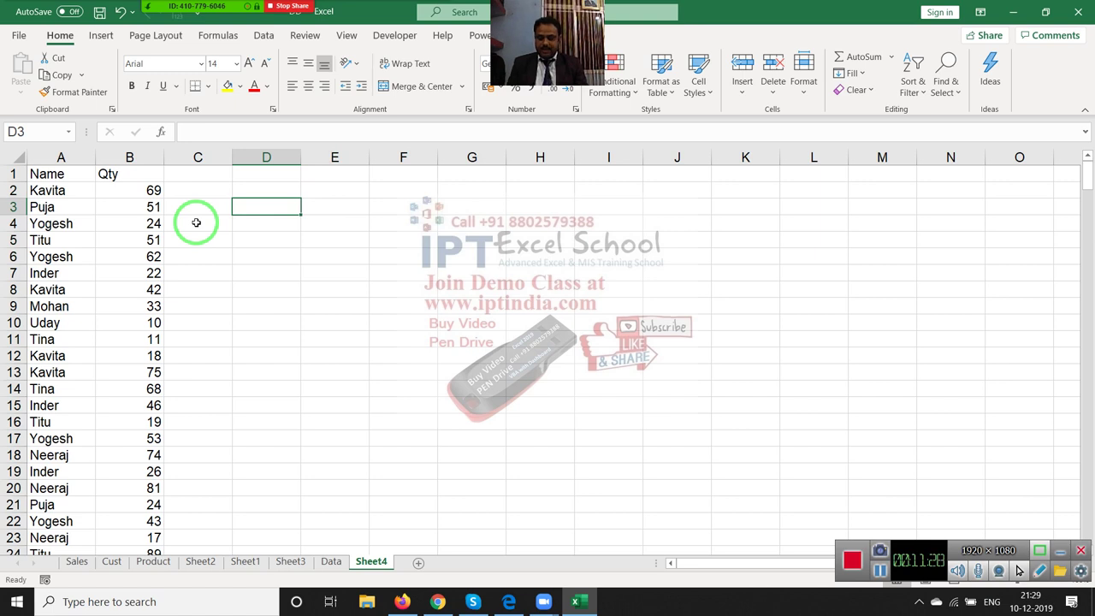
text(Top 5)
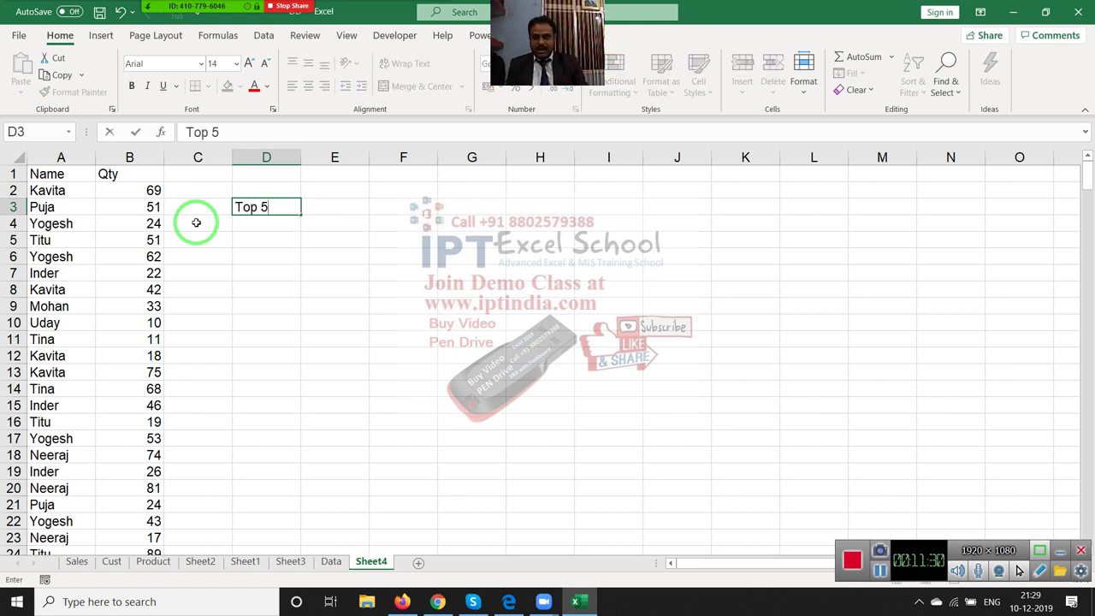
key(Return)
- Fill ranks 1, 2, 3, 4 and 5 into D4:D8
text(1 )
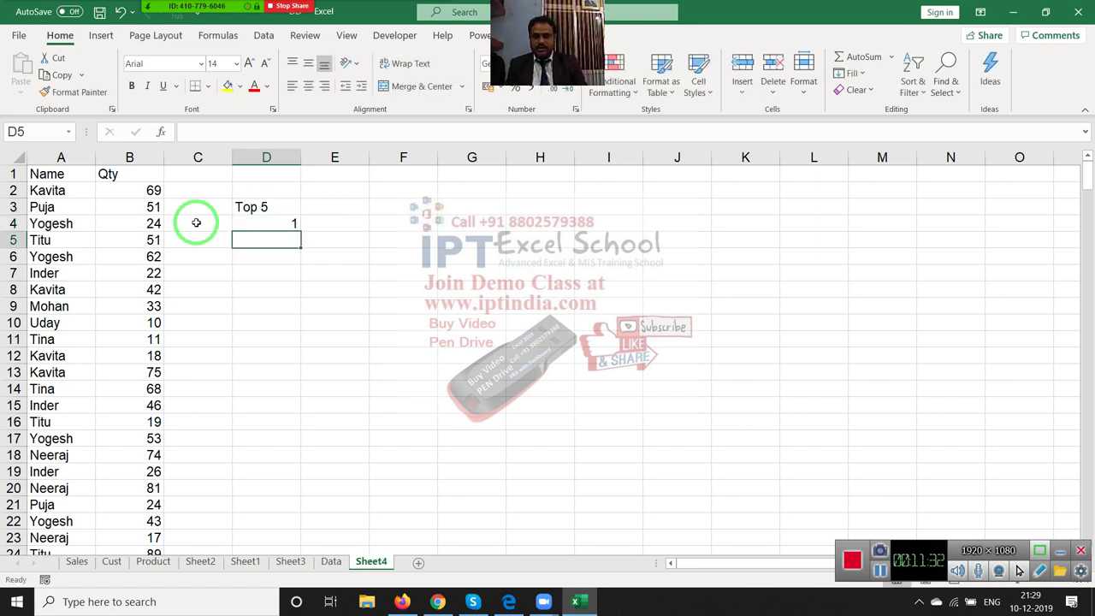
text(2)
key(Return)
text(3)
key(Return)
text(4)
key(Return)
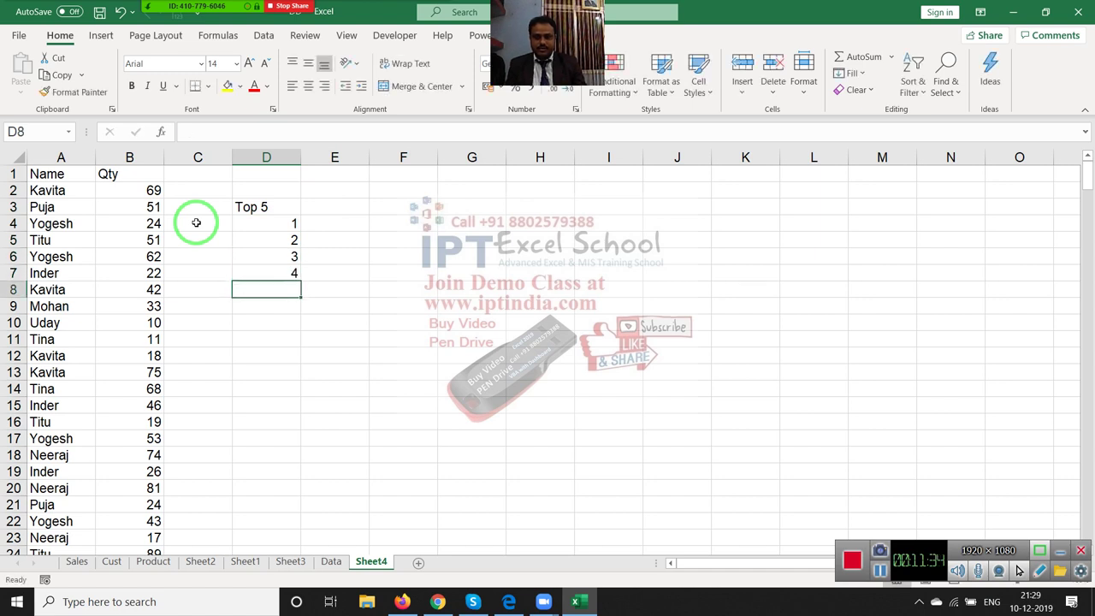
text(5)
key(Tab)
key(Up)
key(Up)
key(Up)
key(Up)
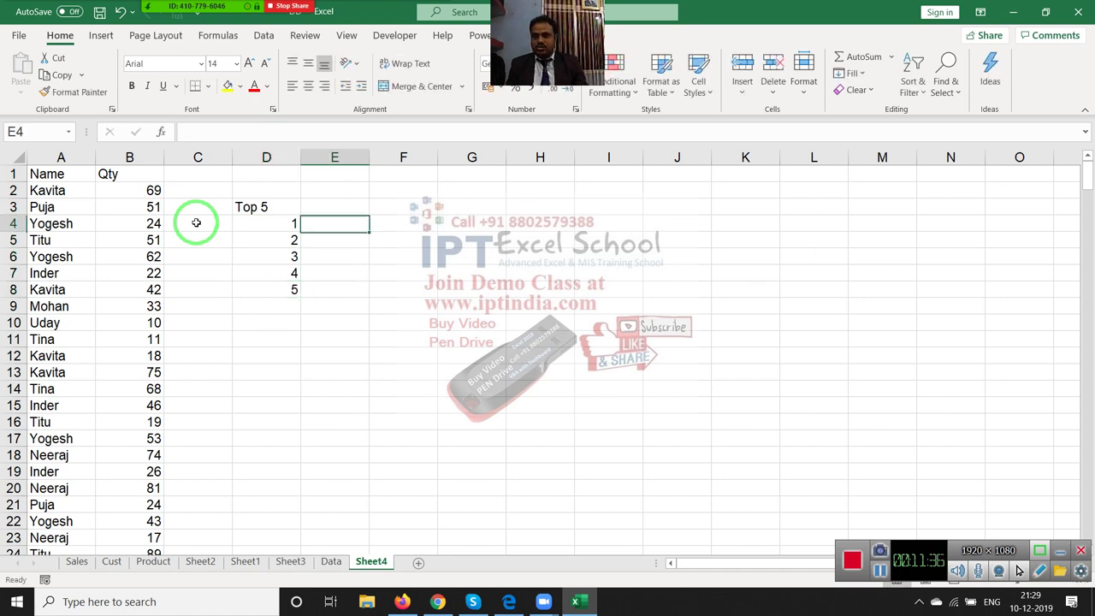
- Enter =LARGE(B:B,D4) in E4
text(=la)
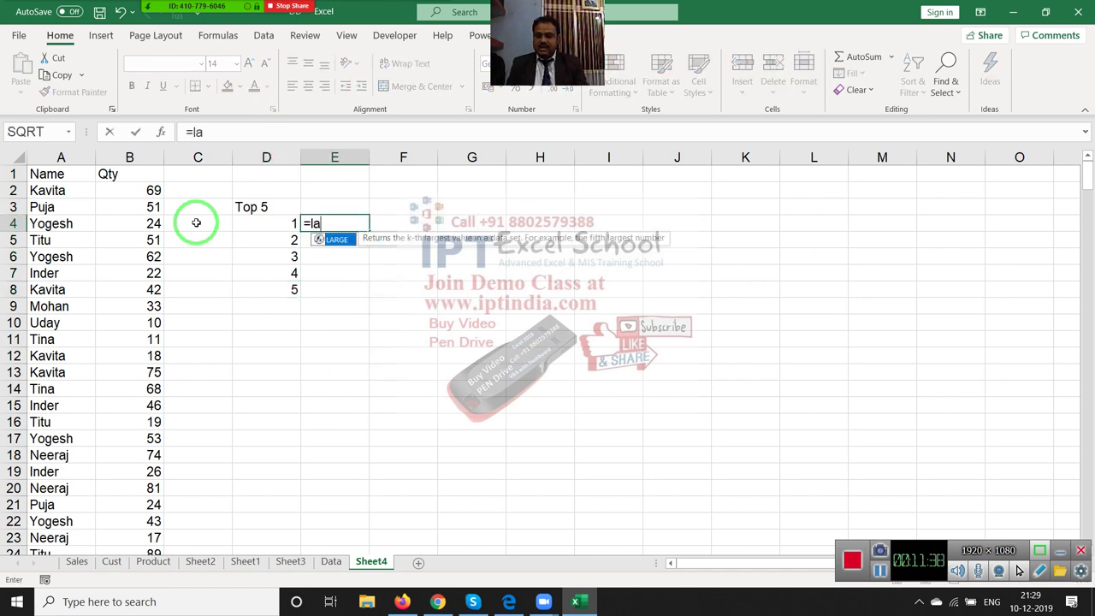
text(rge()
click(195, 222)
key(Left)
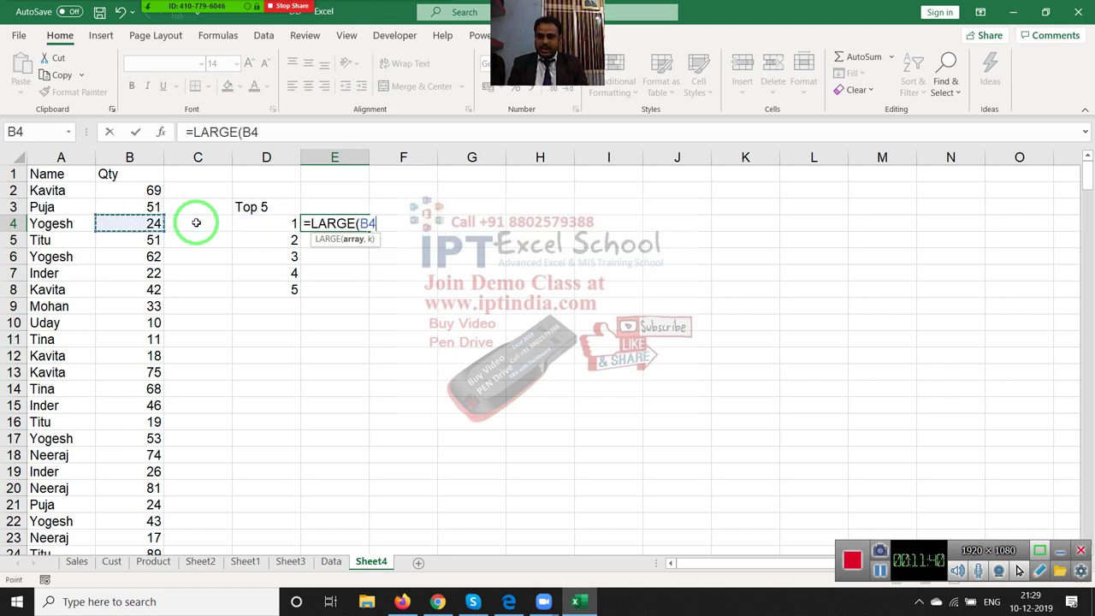
key(ctrl+space)
text(,)
key(Left)
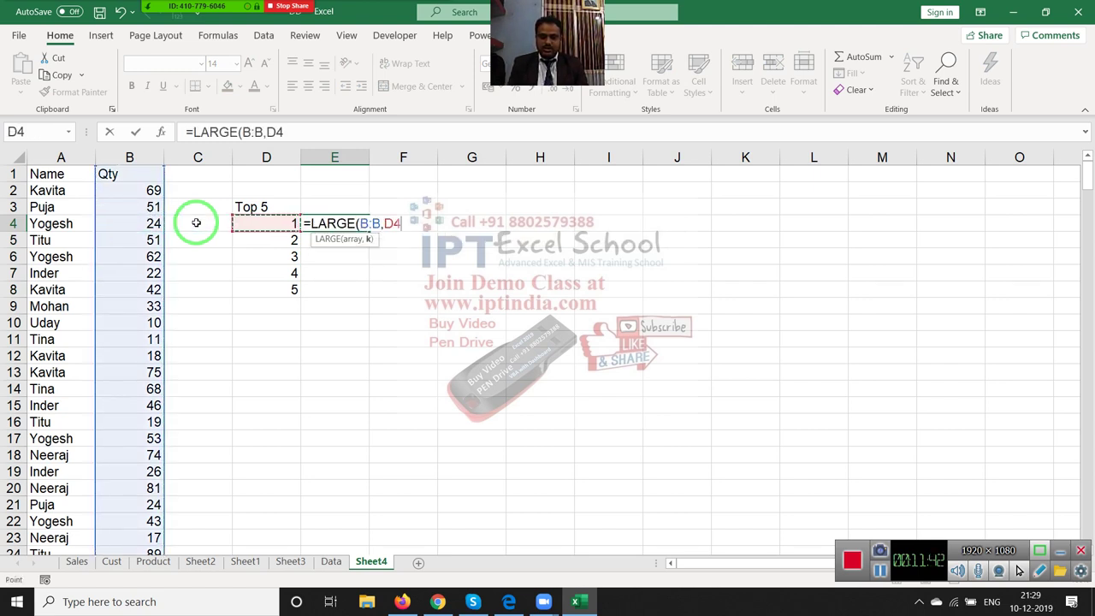
key(Return)
- Fill the LARGE formula down E4:E8, giving 89, 81, 75, 74 and 69
key(Left)
key(ctrl+Down)
key(Right)
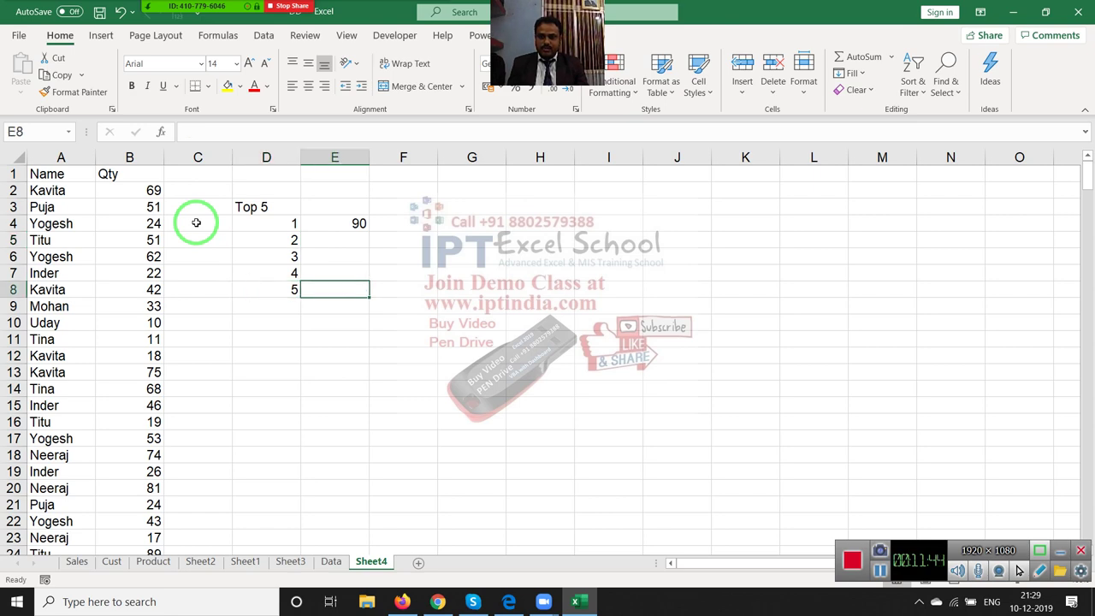
key(ctrl+shift+Up)
key(ctrl+d)
- Browse the Name list to check where the data ends
key(ctrl+Left)
key(ctrl+Left)
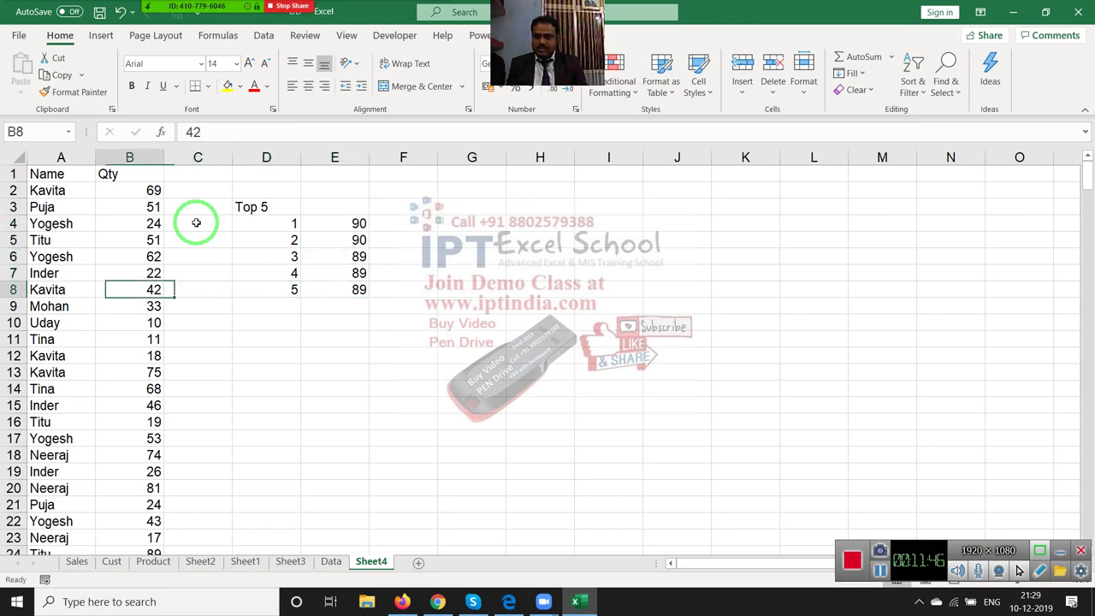
key(Left)
key(ctrl+Down)
key(Up)
key(Up)
key(Up)
key(Up)
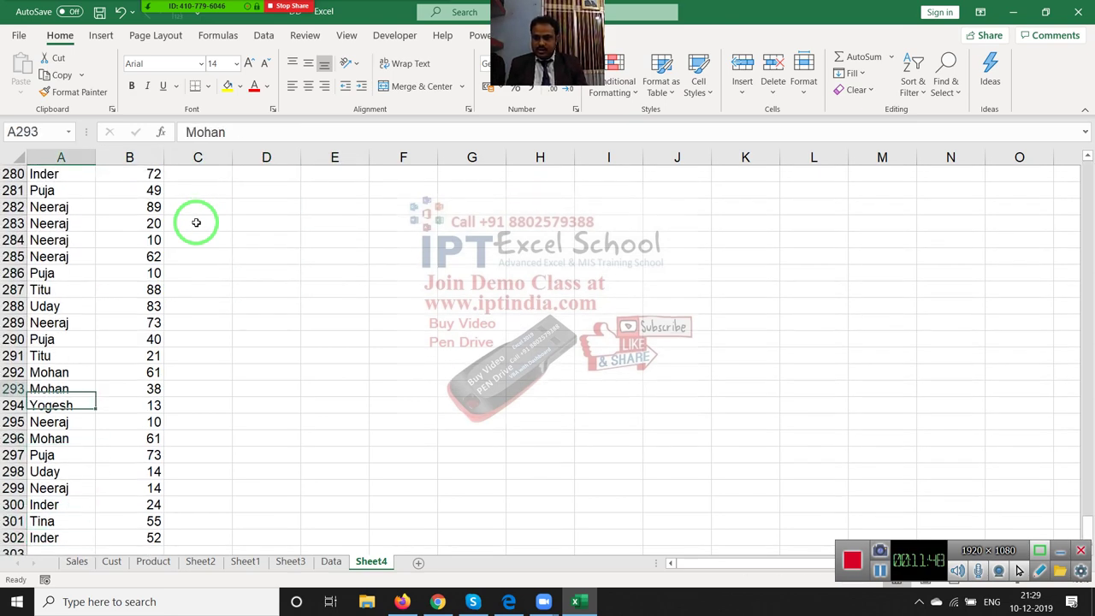
key(Up)
key(Up)
key(Up)
key(ctrl+Up)
key(Down)
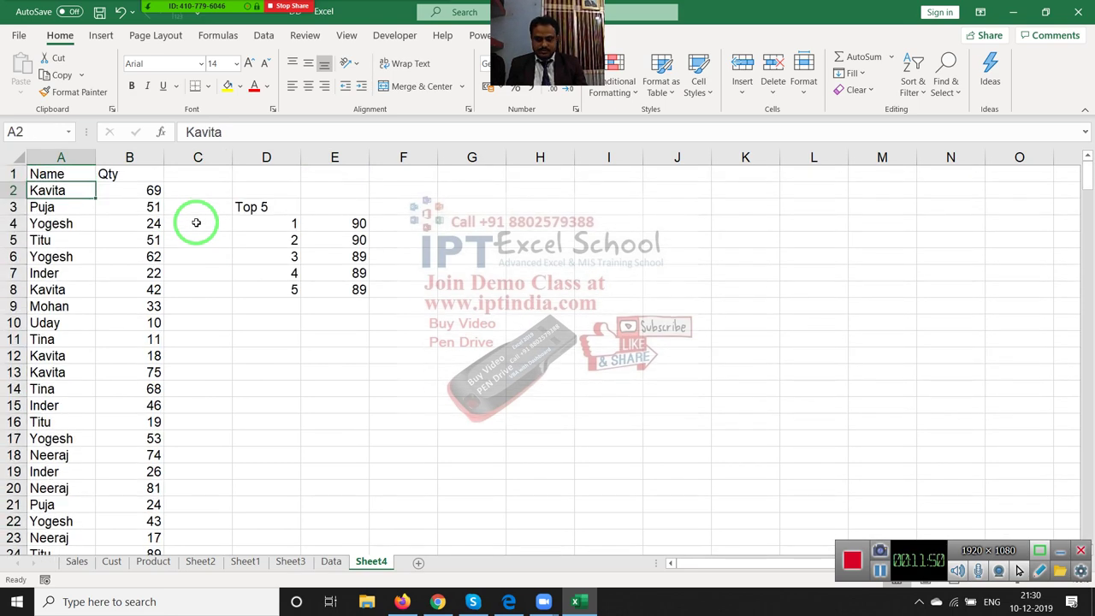
key(Down)
key(Down)
key(Down)
key(Down)
key(Down)
key(Down)
key(Page_Up)
key(Page_Up)
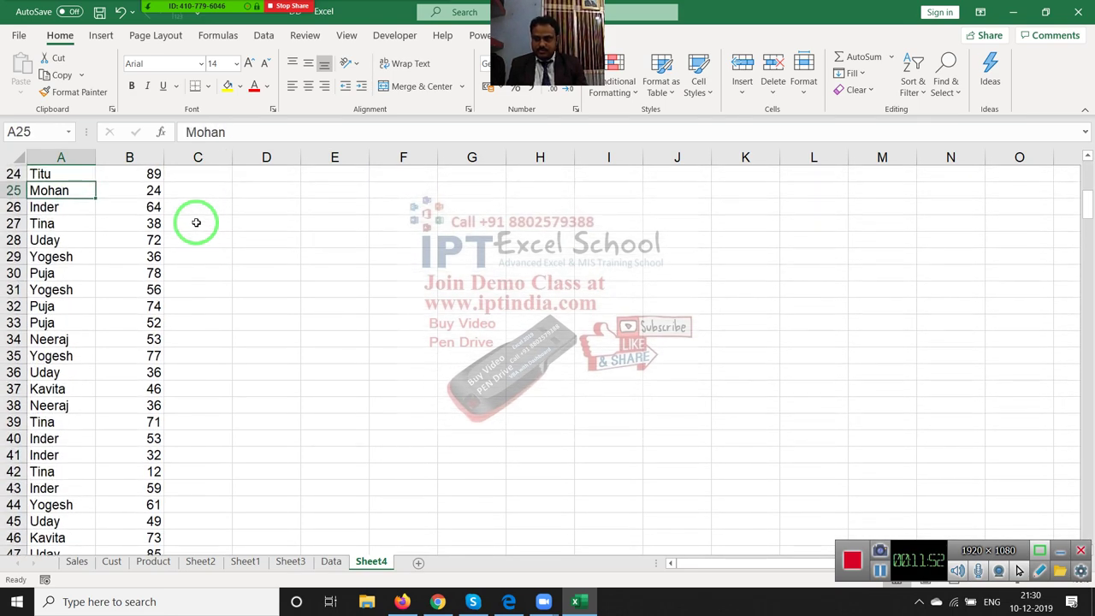
- Check the Name/Qty data extent, then return to the first LARGE result in E4
key(shift+Right)
key(ctrl+shift+Down)
key(ctrl+shift+Up)
key(Up)
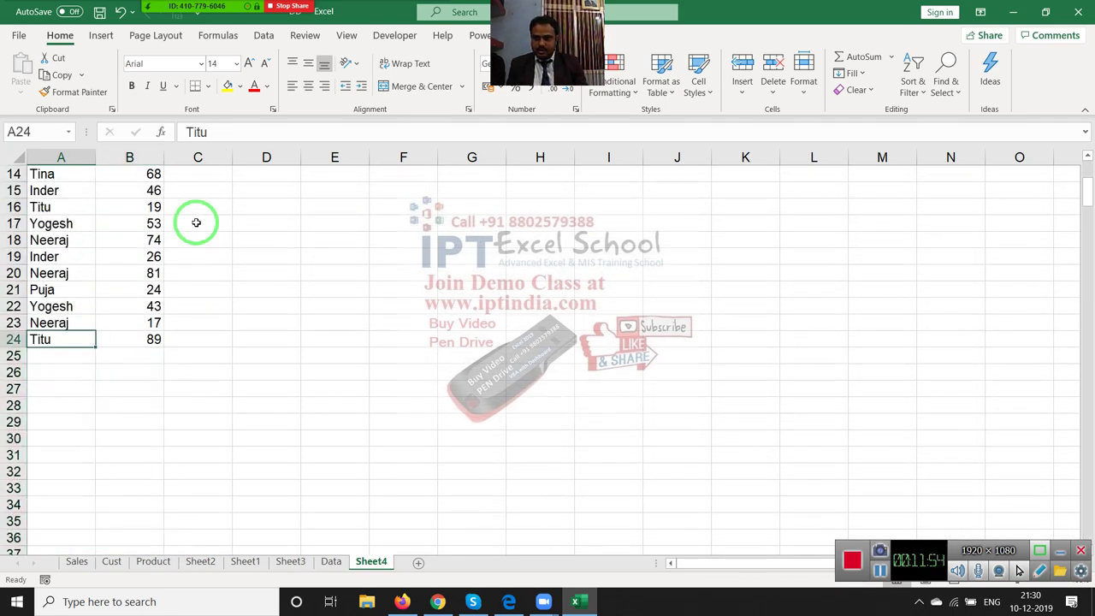
key(ctrl+Up)
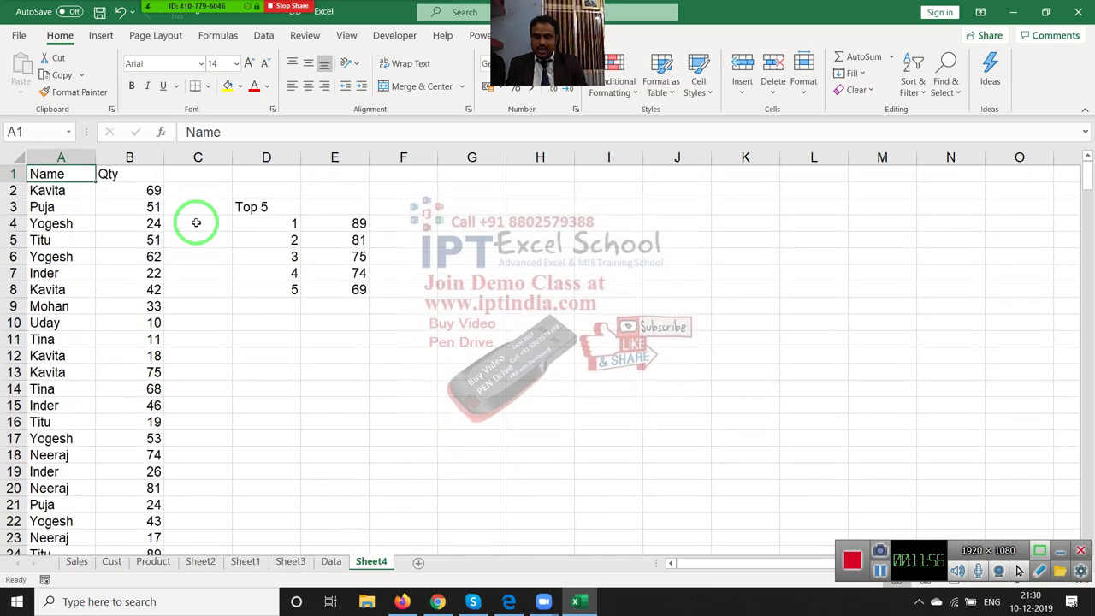
key(Right)
key(Right)
key(Right)
key(Down)
key(Down)
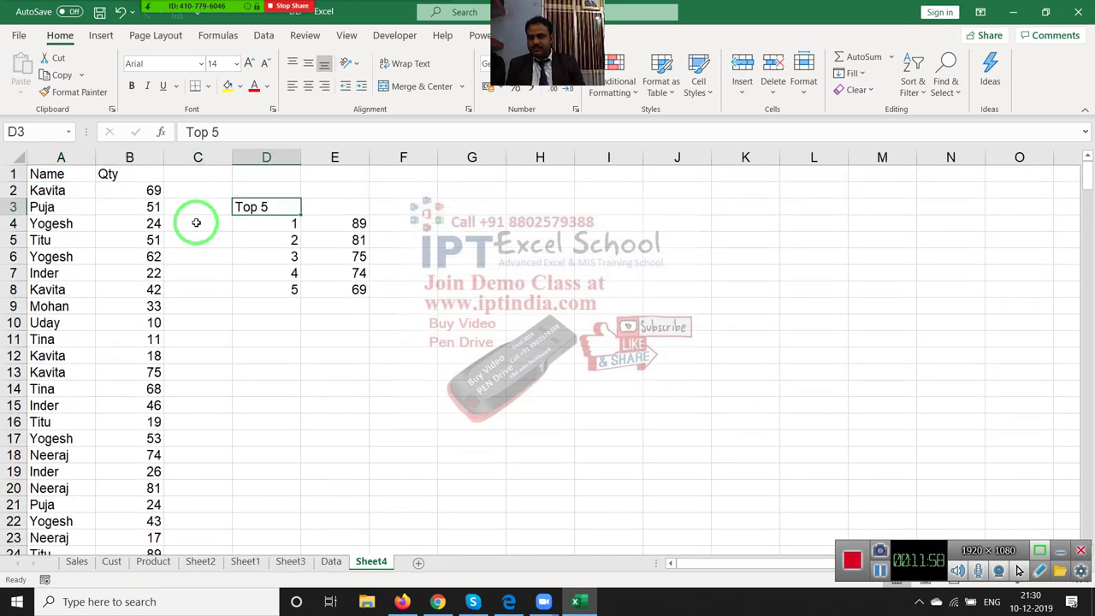
key(Right)
key(Down)
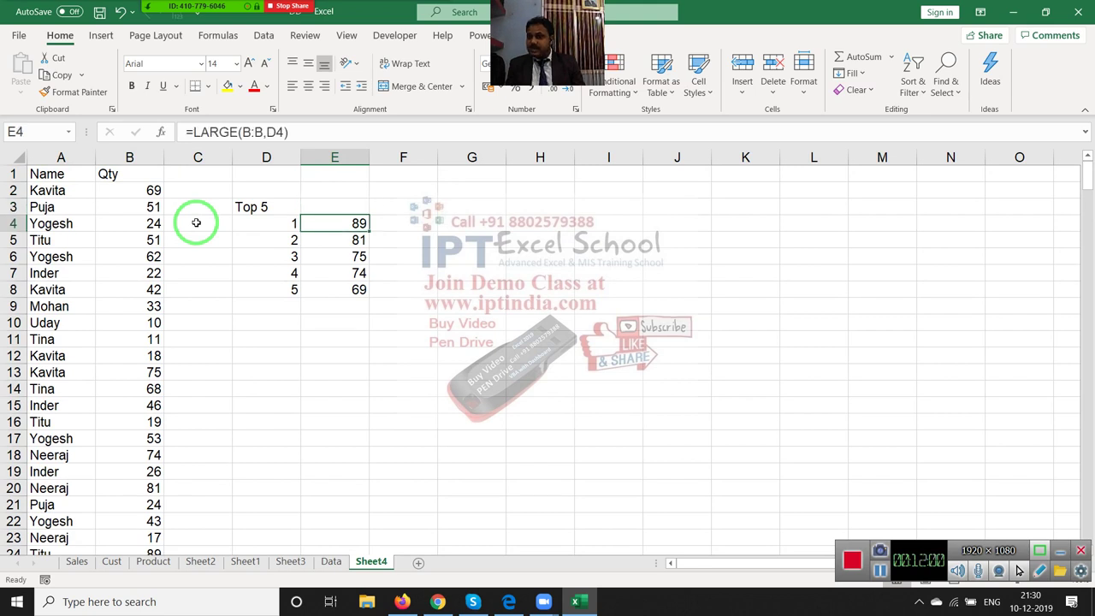
key(Right)
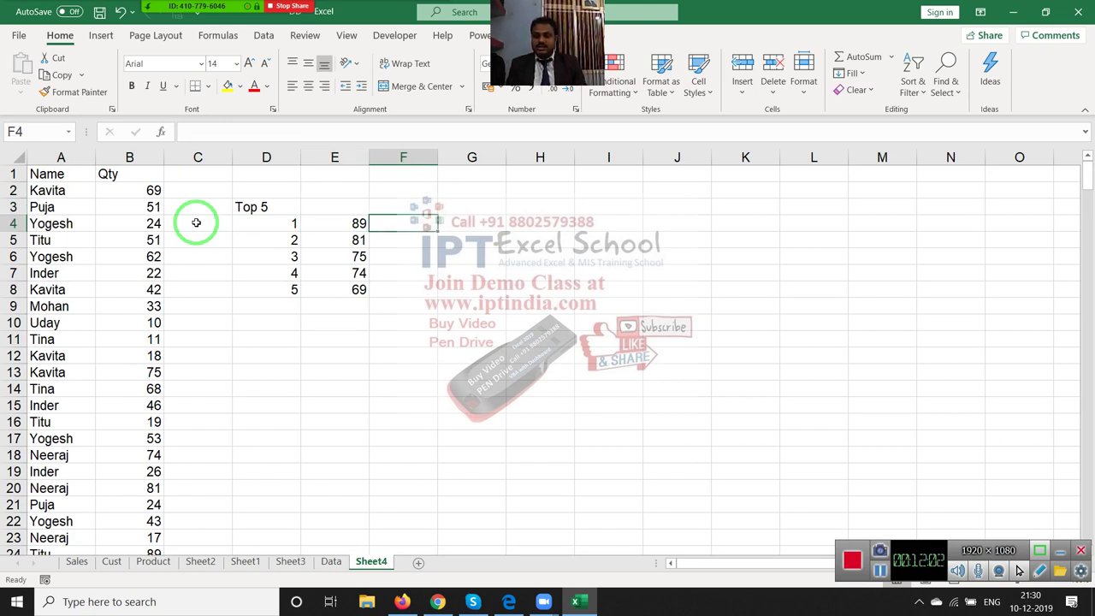
- Enter =MATCH(E4,B:B,0) in F4
text(=mat)
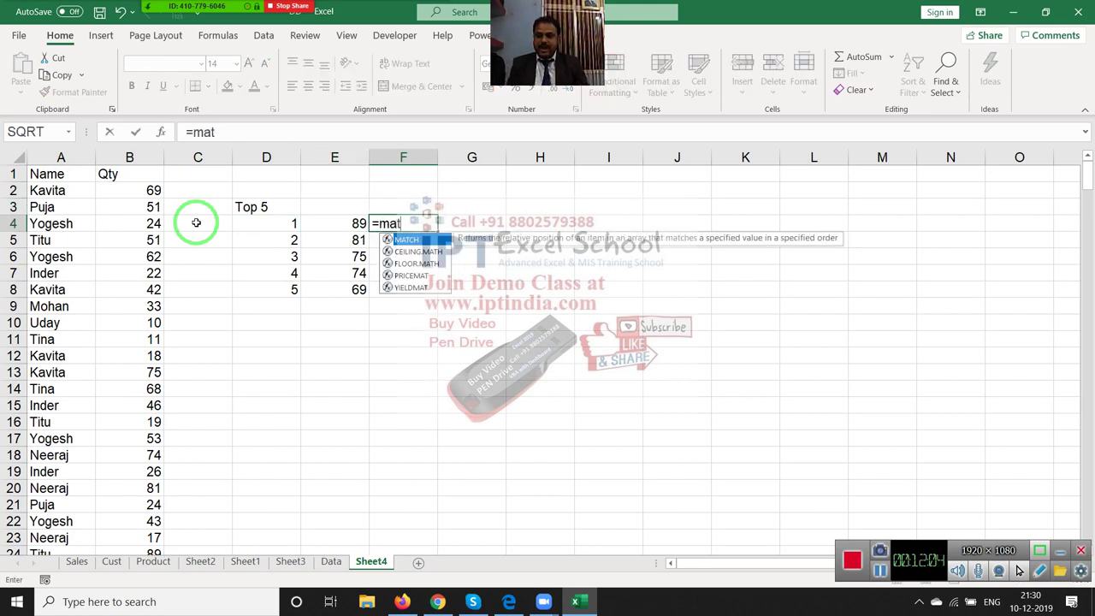
key(Tab)
key(Left)
text(,)
key(Left)
key(Left)
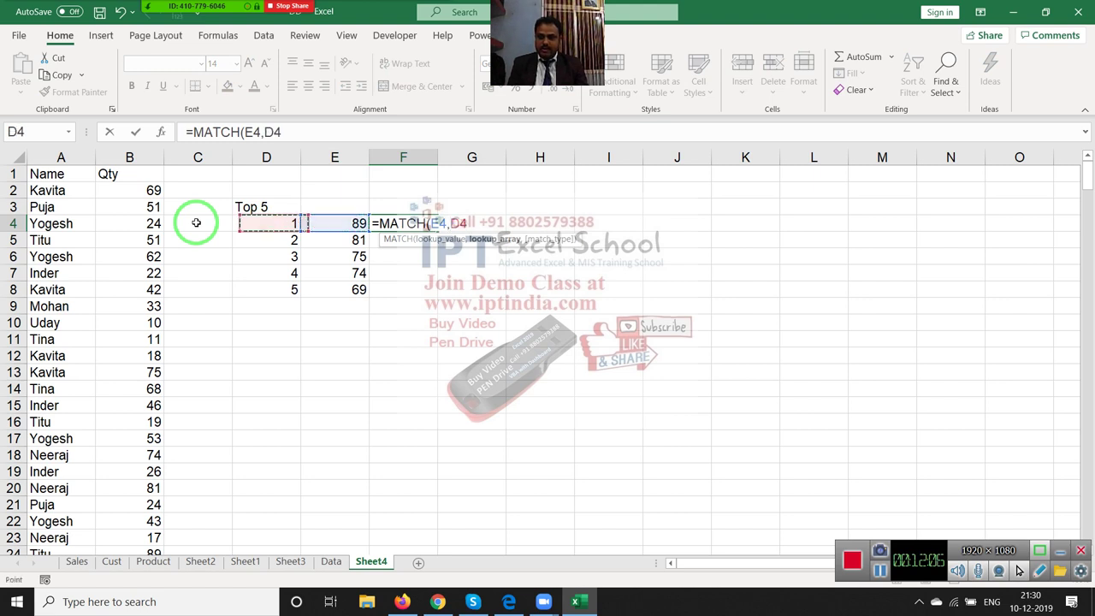
key(Left)
key(Left)
key(ctrl+space)
text(,)
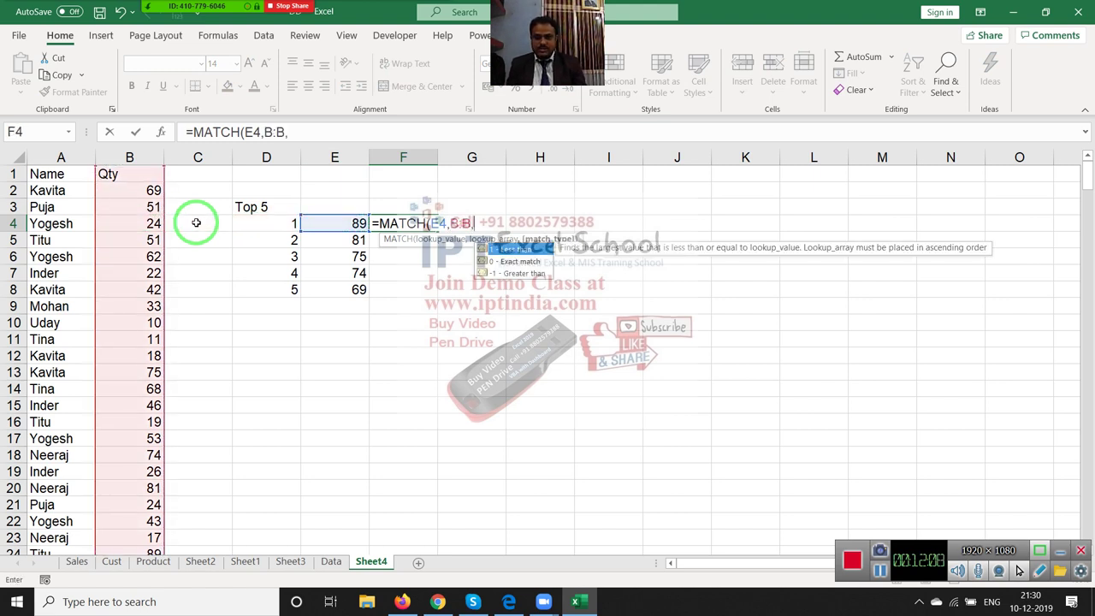
key(Return)
- Fill the MATCH formula down F4:F8, giving rows 24, 20, 13, 18 and 2
key(Left)
key(Down)
key(Down)
key(Down)
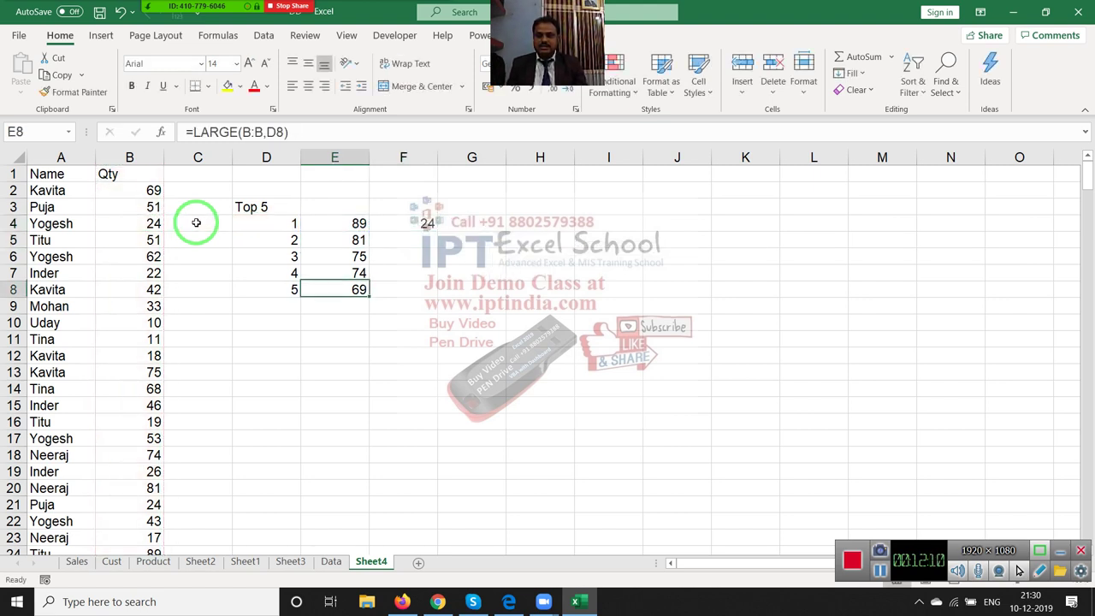
key(Right)
key(shift+Up)
key(shift+Up)
key(shift+Up)
key(ctrl+d)
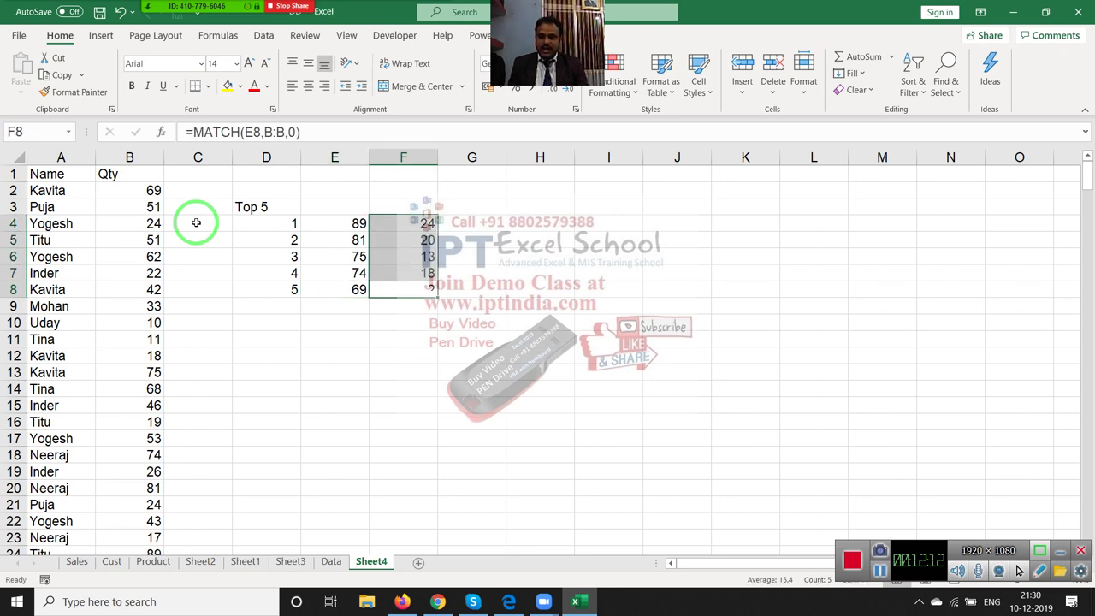
key(Right)
key(Up)
key(Up)
key(Up)
- Enter =OFFSET(A1,F4-1,0) in G4
text(=o)
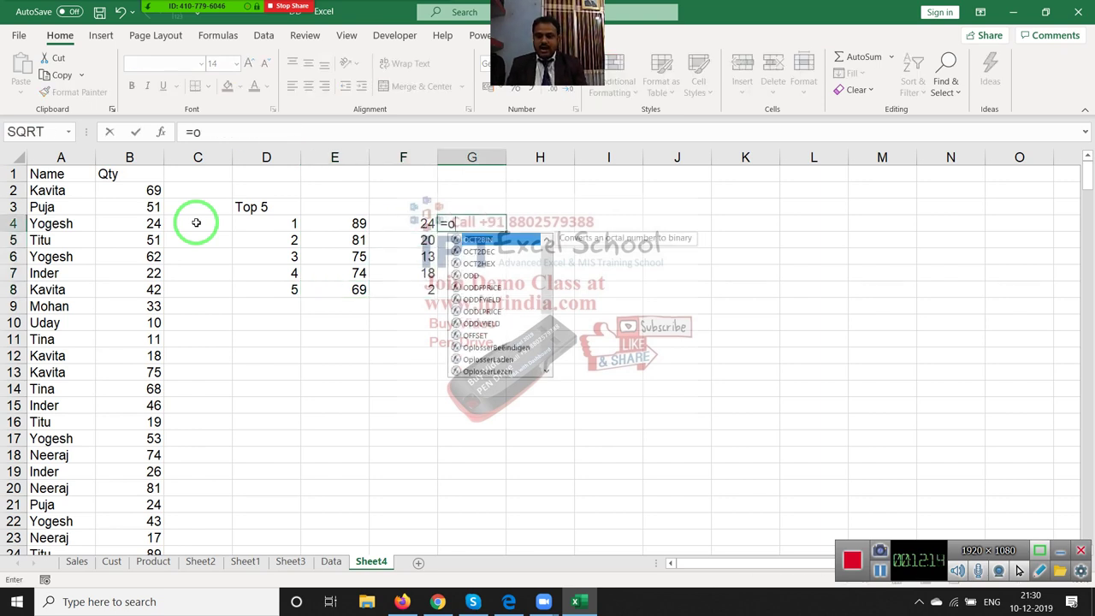
text(r)
key(BackSpace)
text(f)
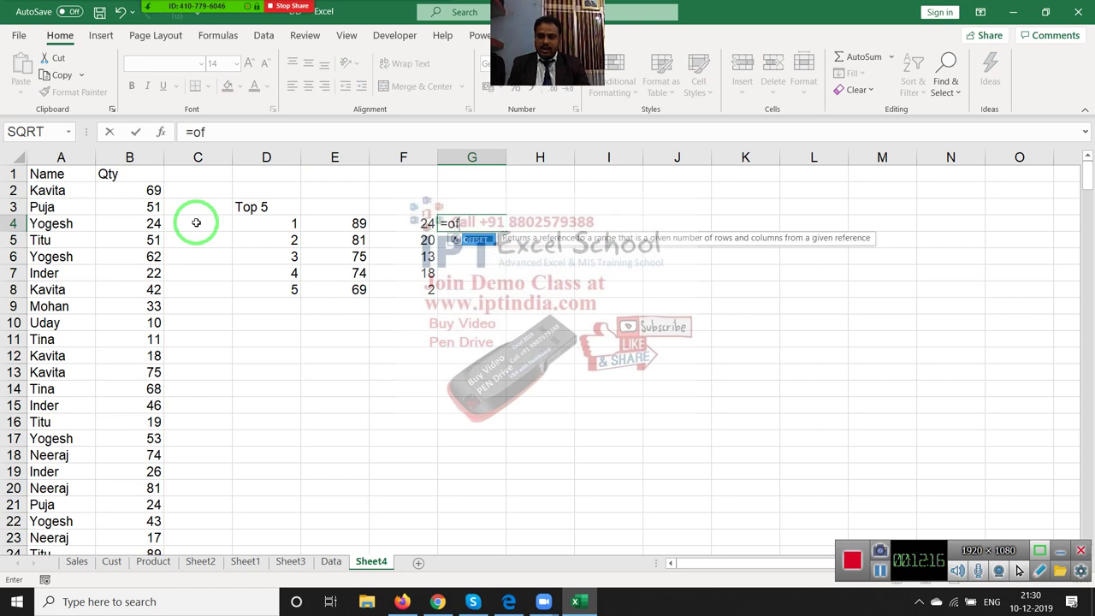
key(Tab)
click(52, 176)
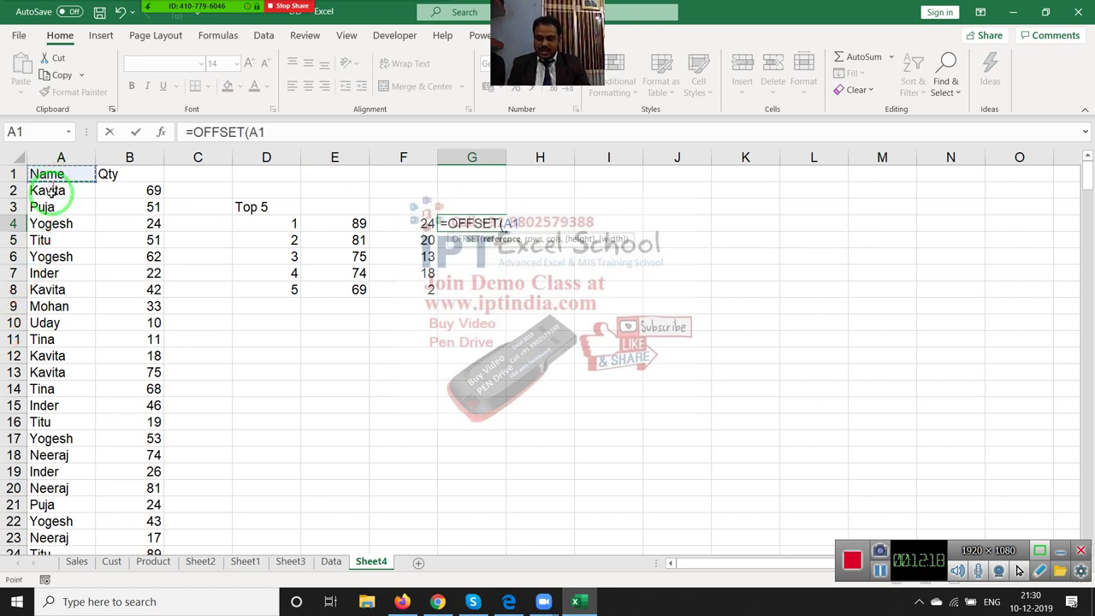
text(,)
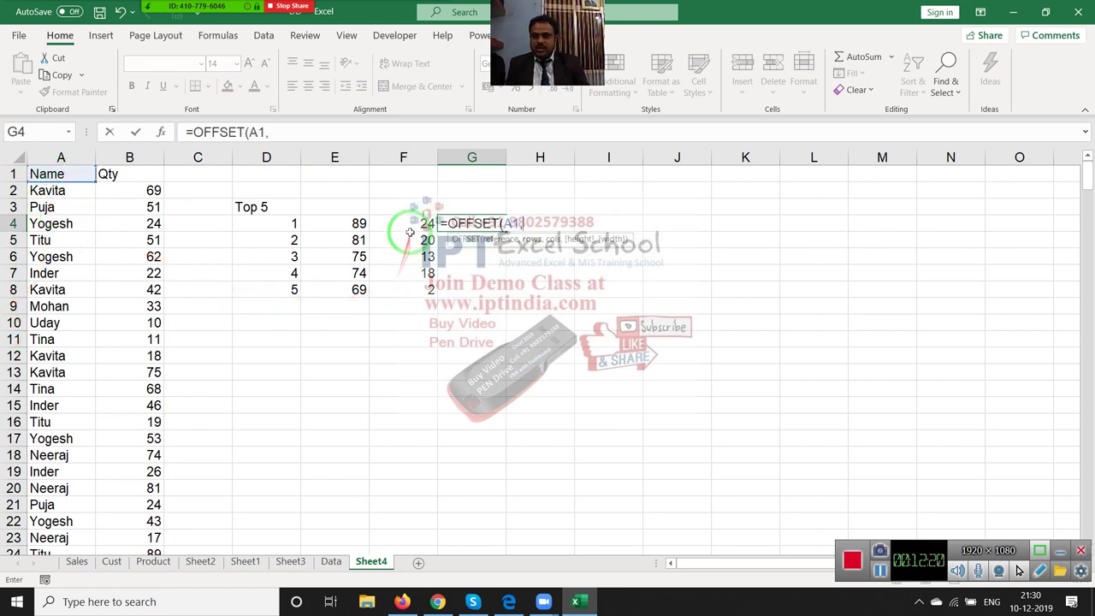
click(411, 221)
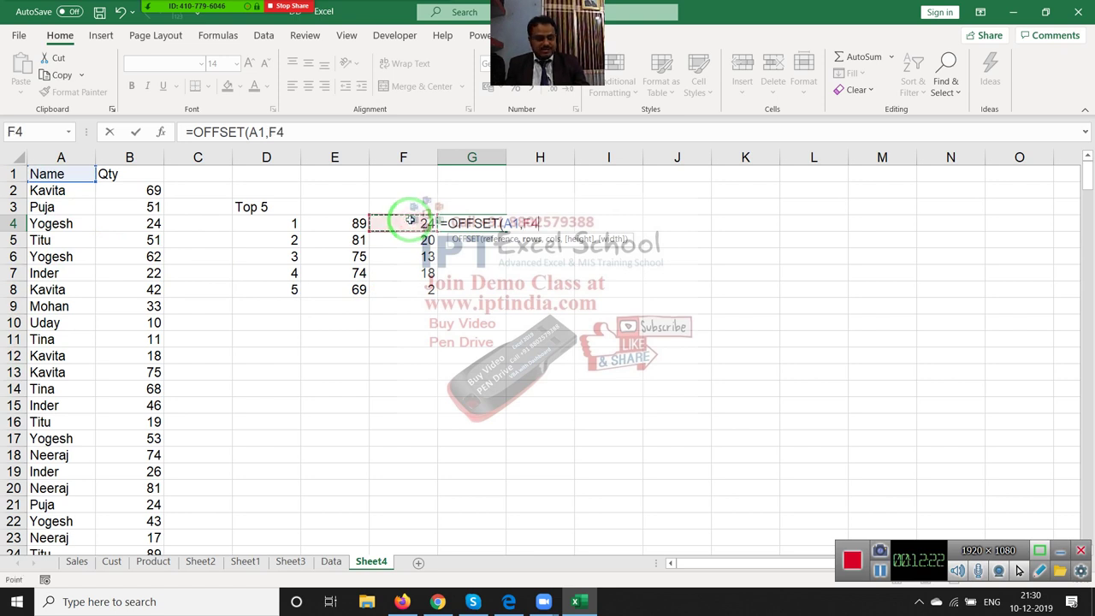
text(-1,)
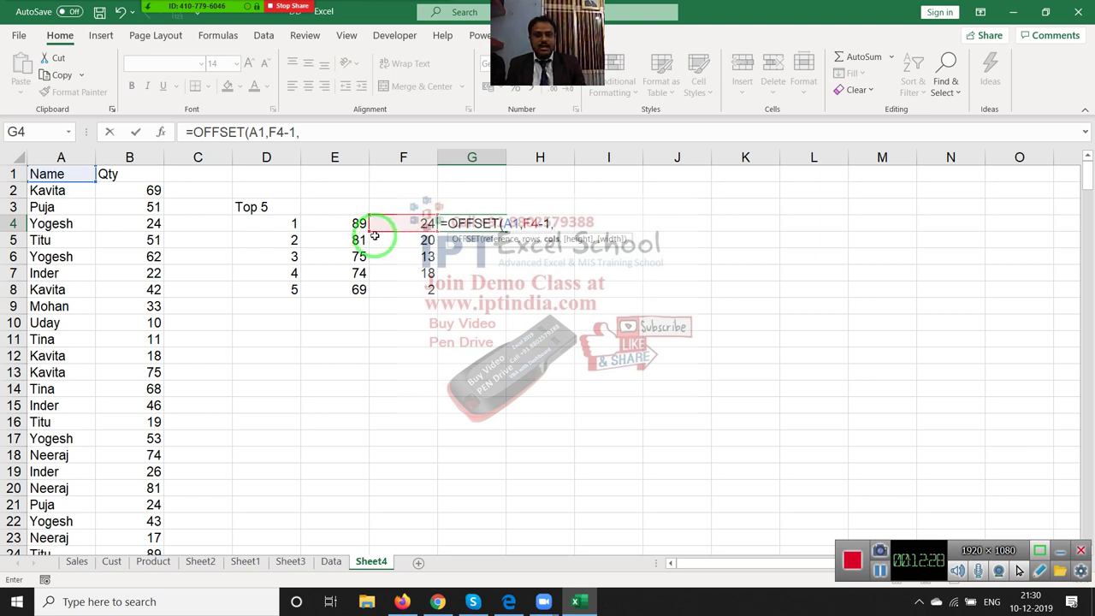
text(0)
key(ctrl+Return)
- Copy the OFFSET formula down to G8 for the five names, then minimise Excel
key(Return)
key(Up)
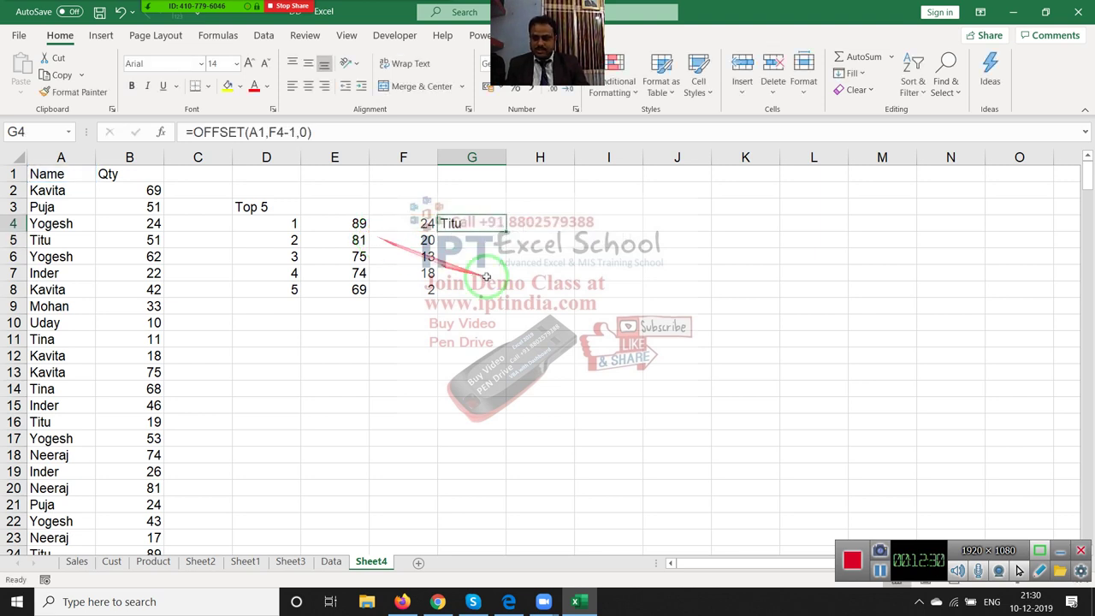
double_click(505, 231)
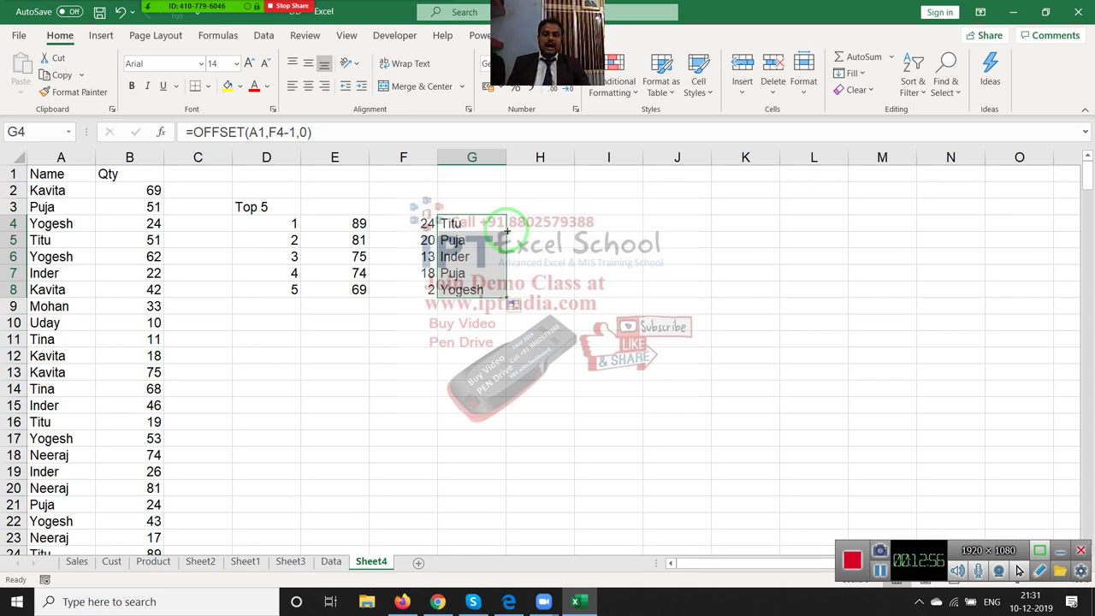
key(super+d)
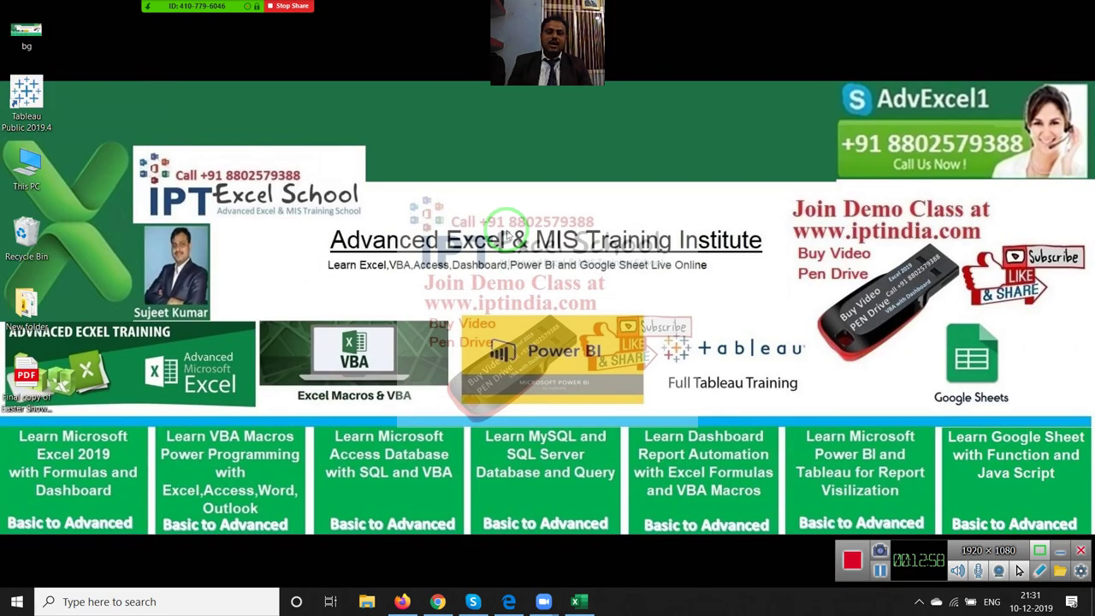